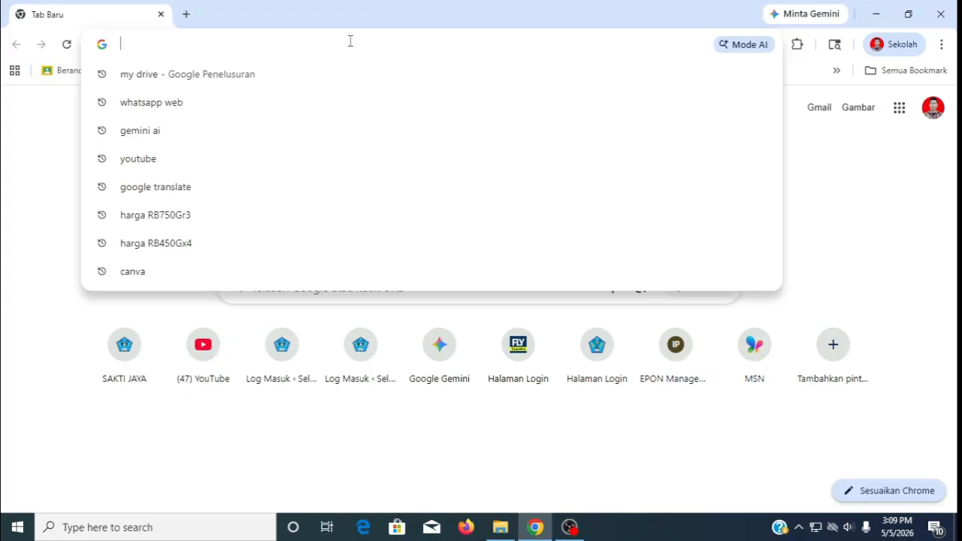
Open the school's online test site at cbt.smkn3tabanan.sch.id
text(cb)
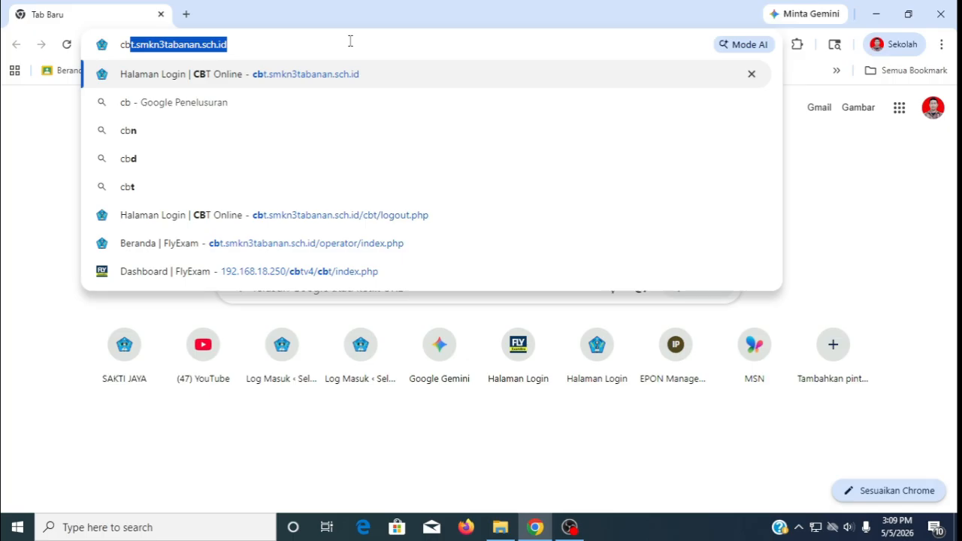
key(Right)
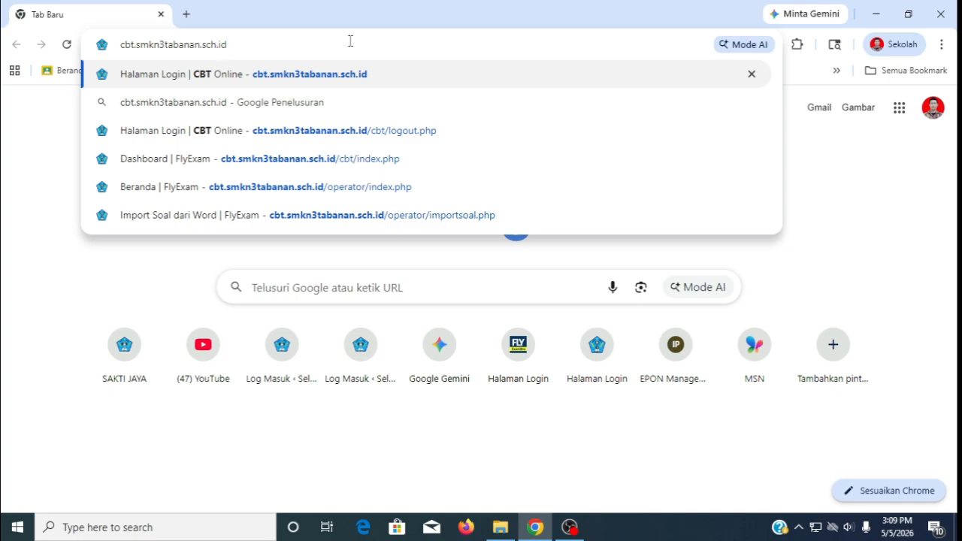
key(Return)
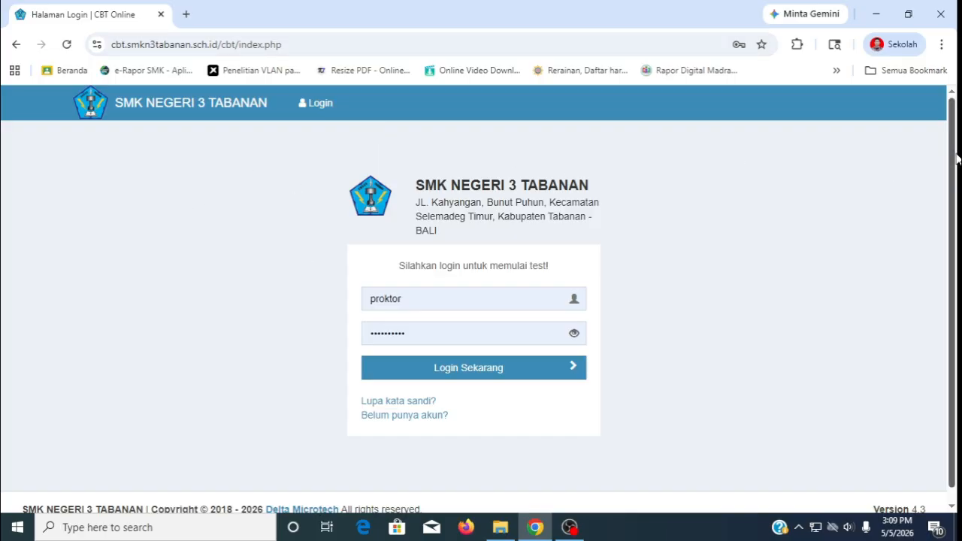
scroll(957, 158, down, 1)
scroll(957, 158, up, 1)
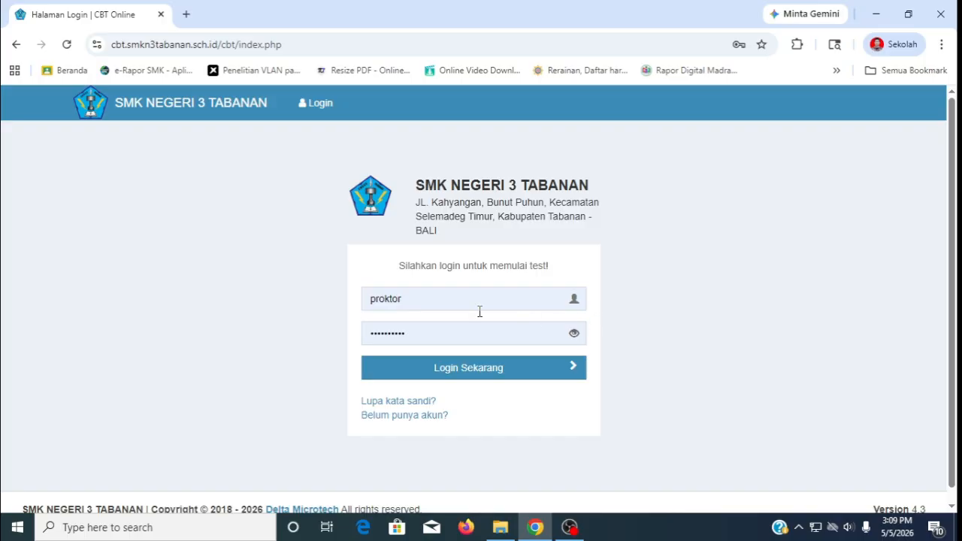
Enter proktor as the username and log in to the test site with the saved password
click(461, 297)
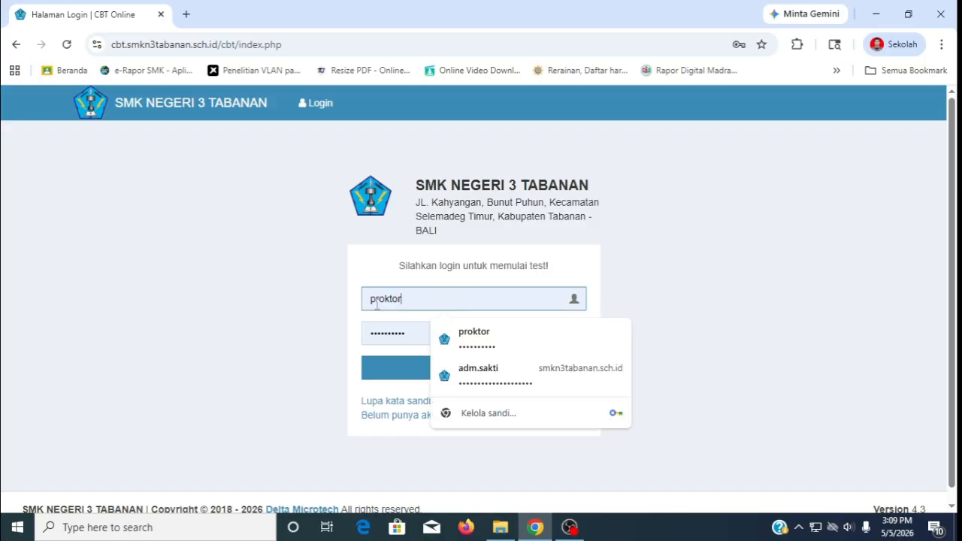
click(655, 301)
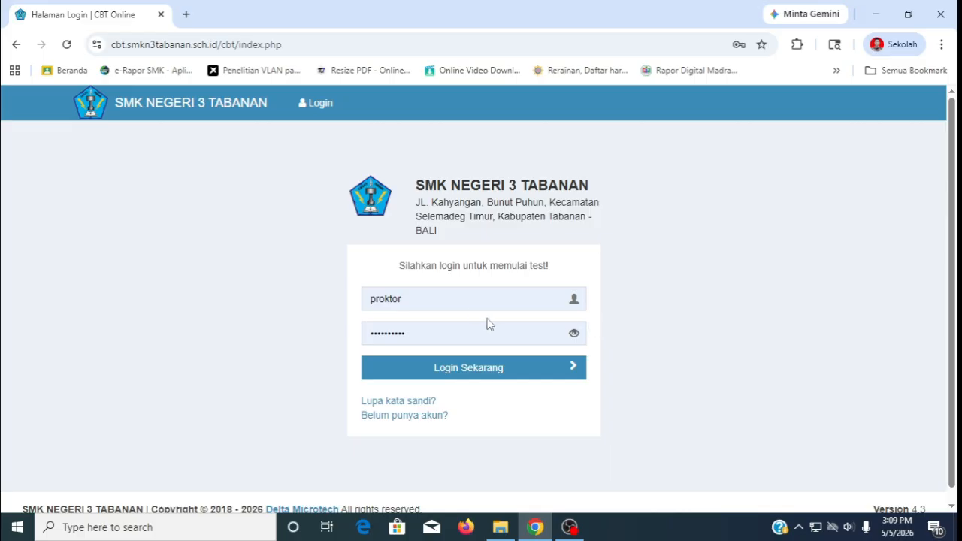
double_click(465, 300)
key(BackSpace)
text(prokt)
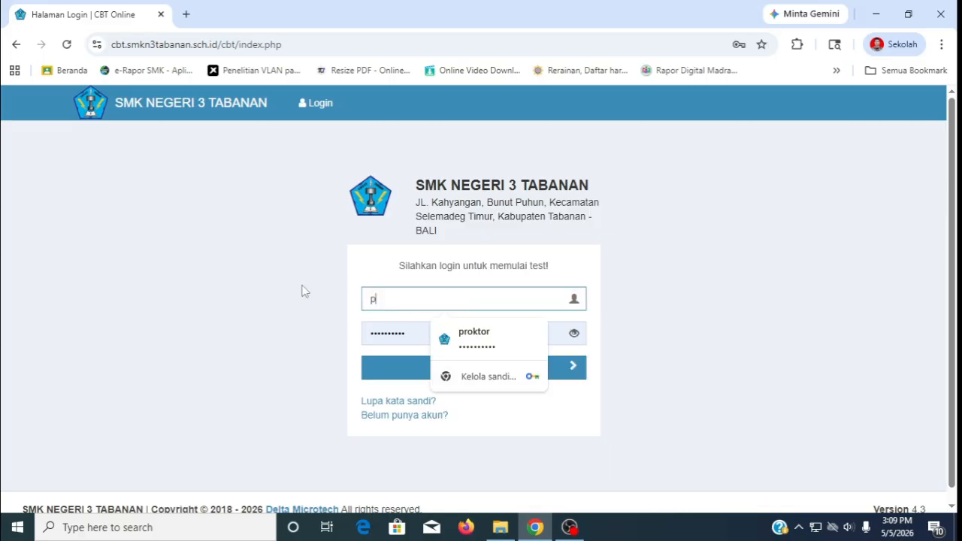
text(or)
click(314, 353)
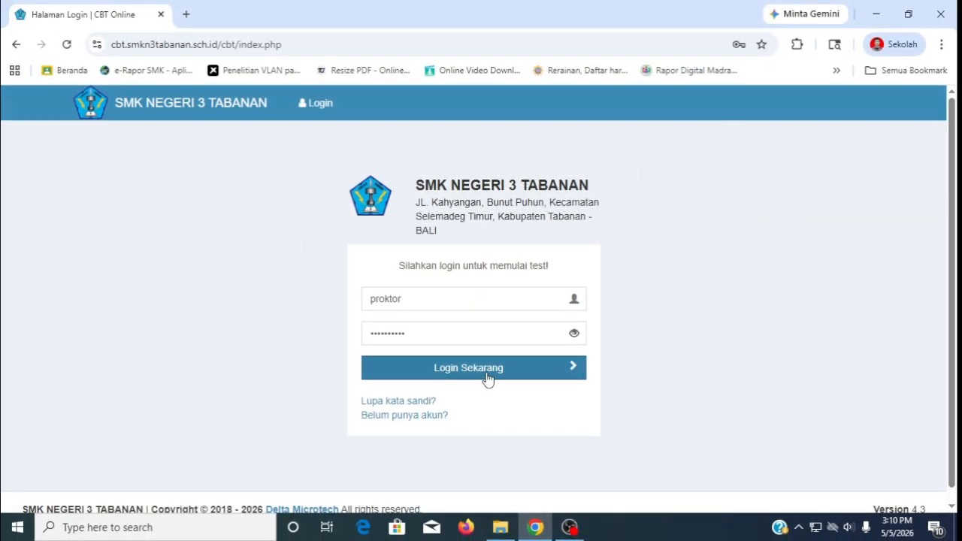
click(487, 383)
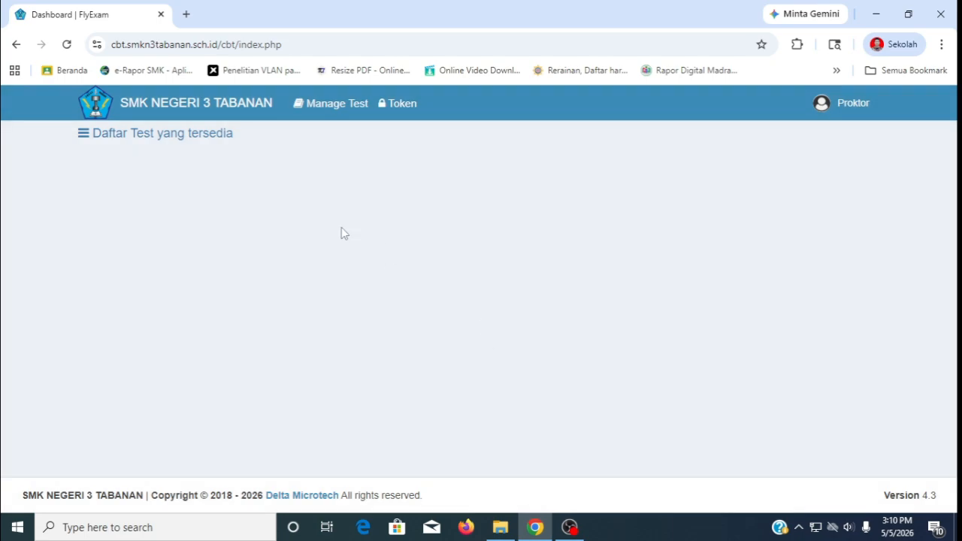
Go to the test management area and open the page for importing questions from Word
click(318, 107)
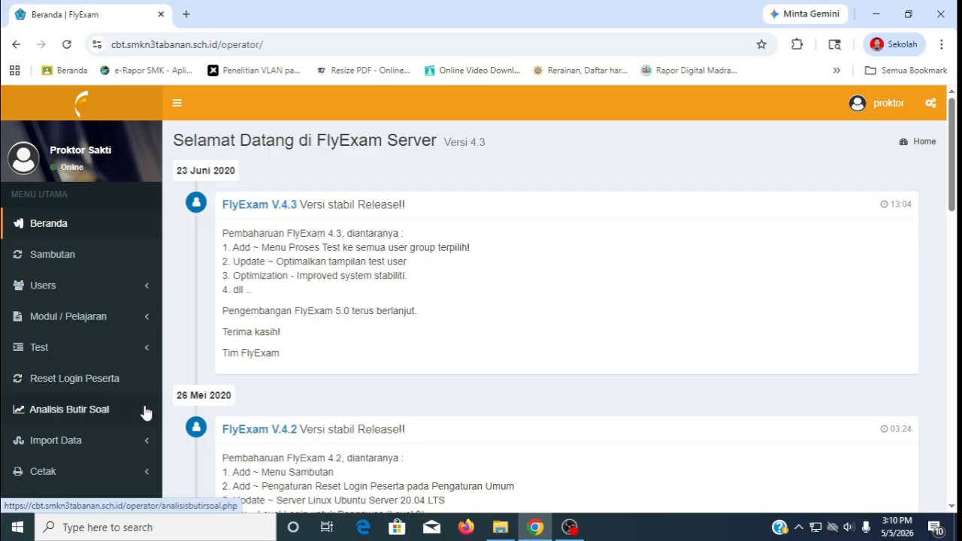
scroll(146, 412, down, 2)
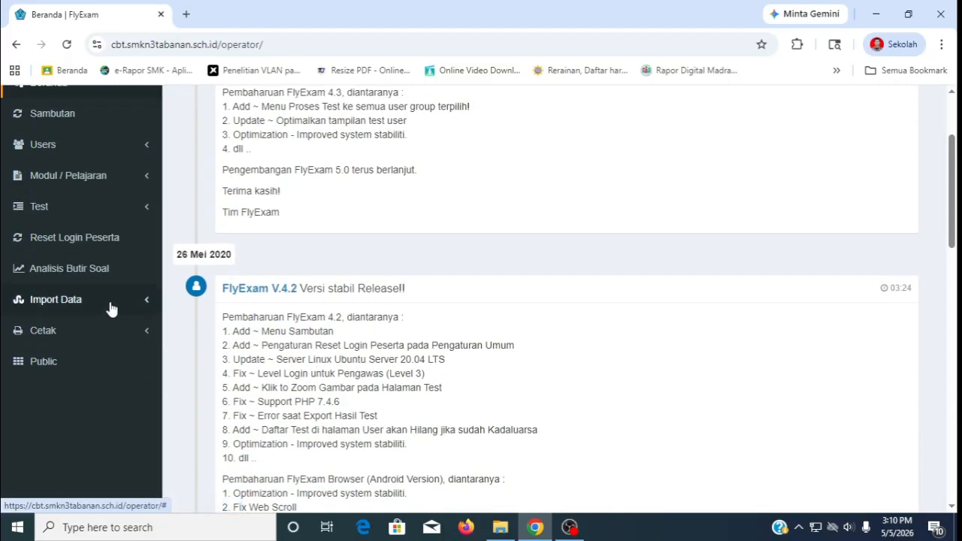
scroll(96, 307, up, 2)
scroll(98, 311, down, 2)
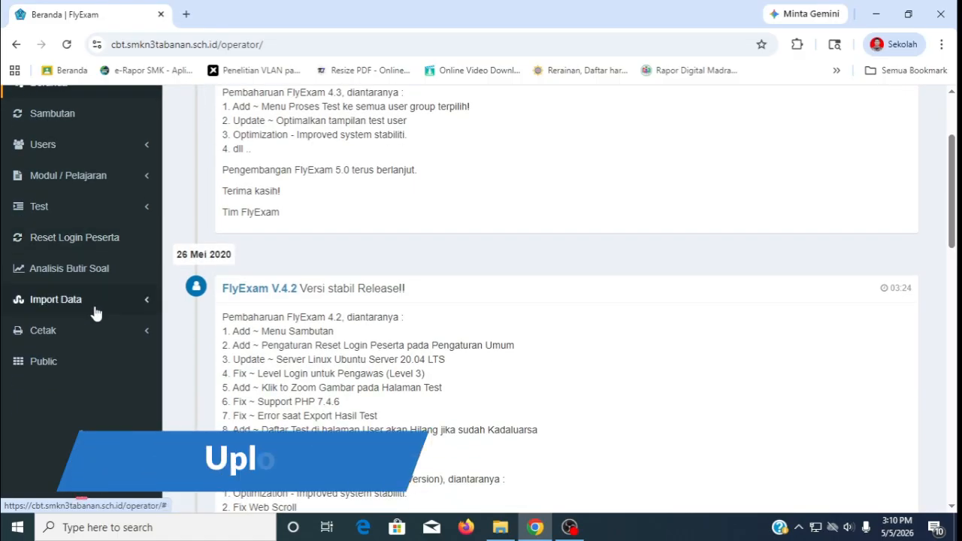
click(83, 307)
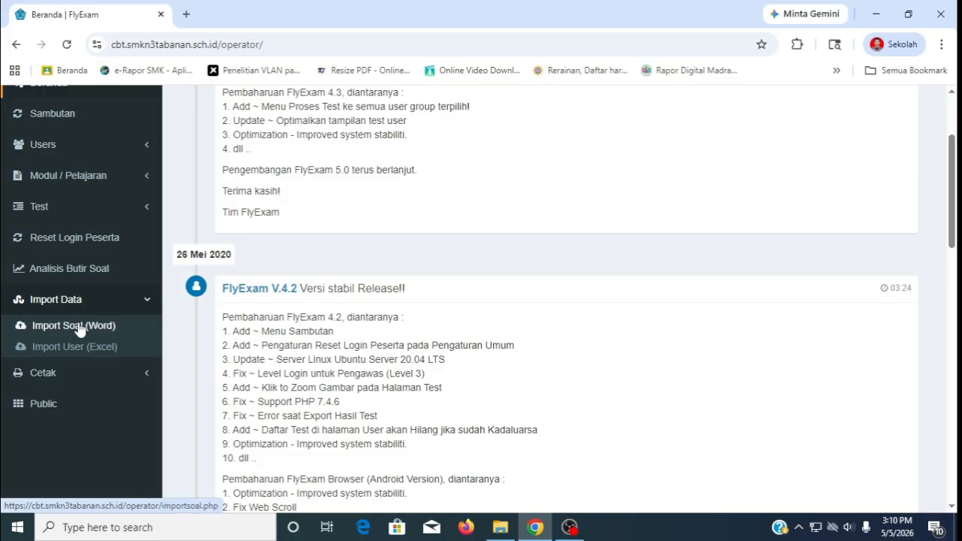
click(79, 329)
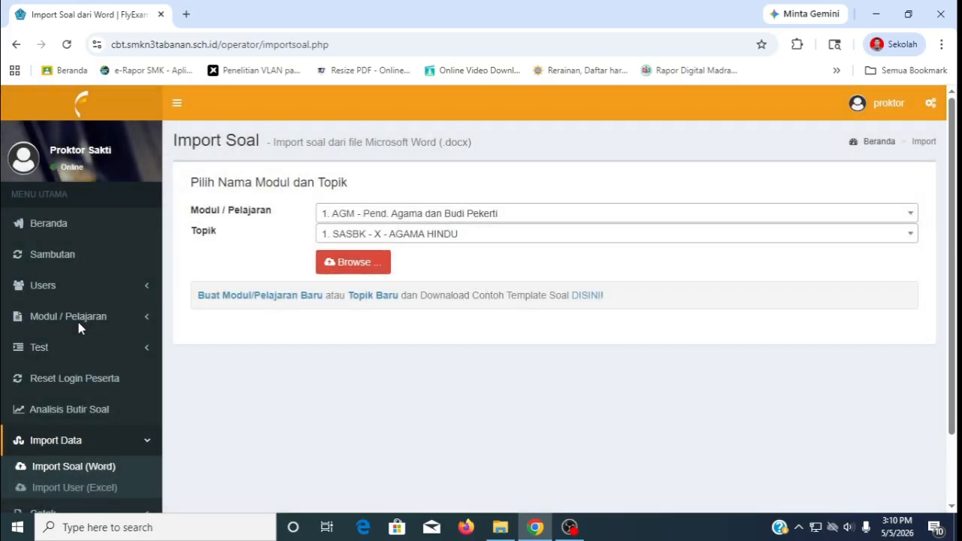
Set the import module to BID - Bahasa Indonesia and the topic to SASBK - X - BAHASA INDONESIA
click(363, 218)
click(298, 217)
click(432, 216)
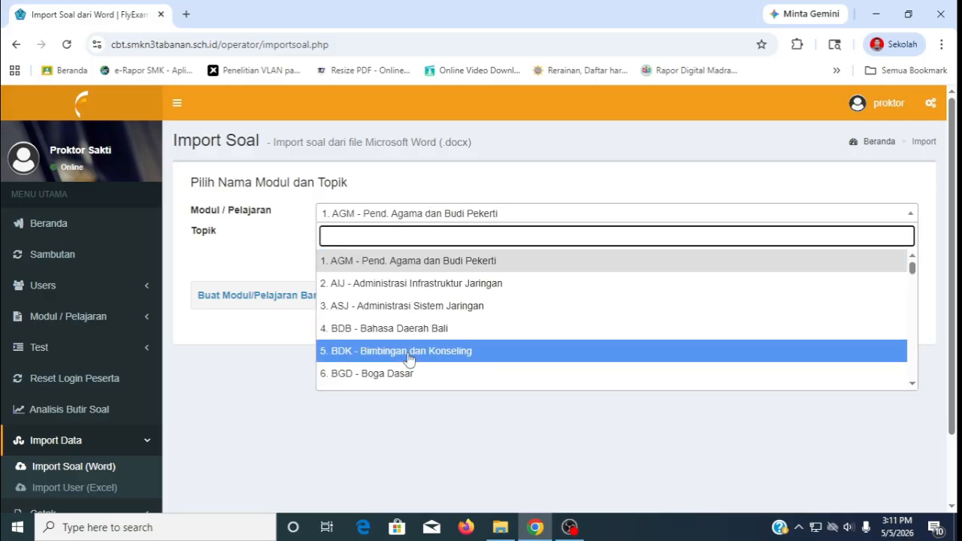
scroll(378, 357, down, 1)
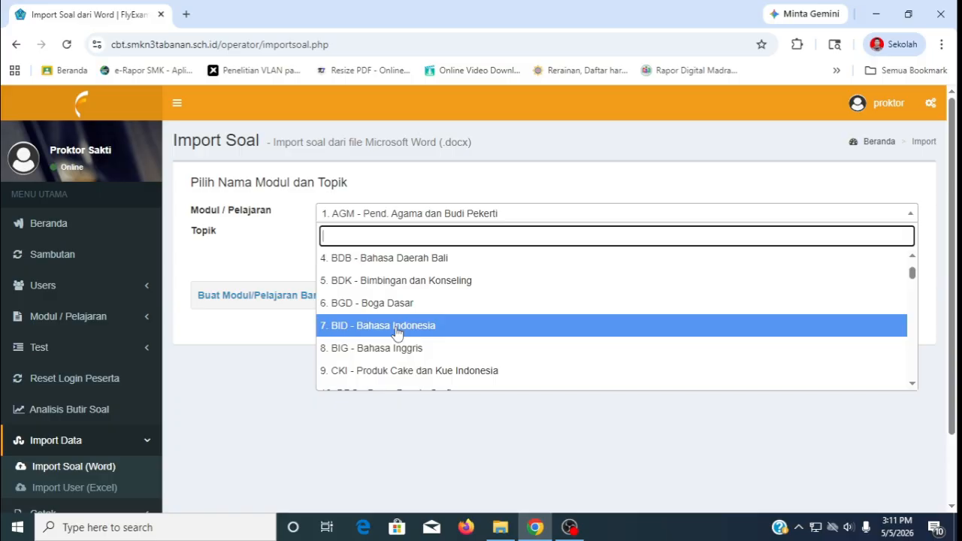
click(396, 329)
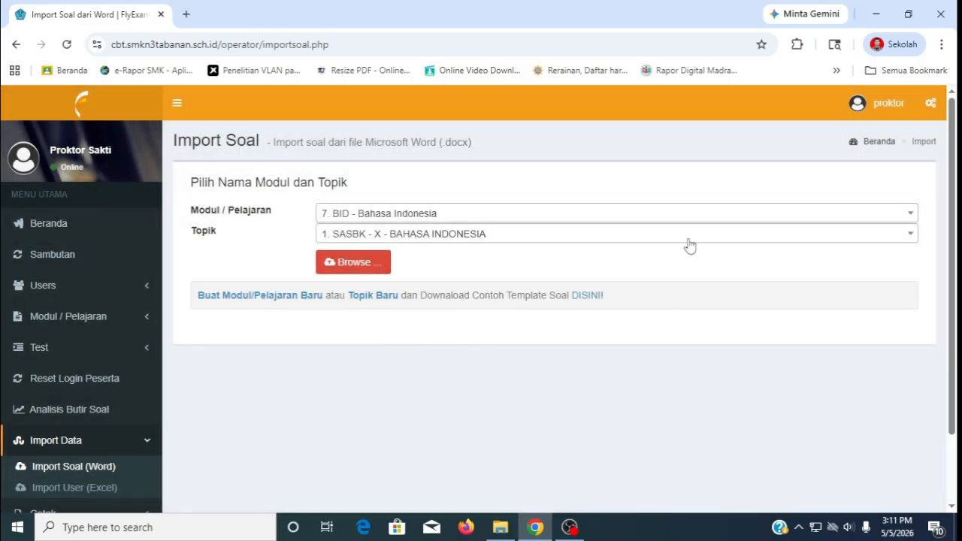
click(623, 245)
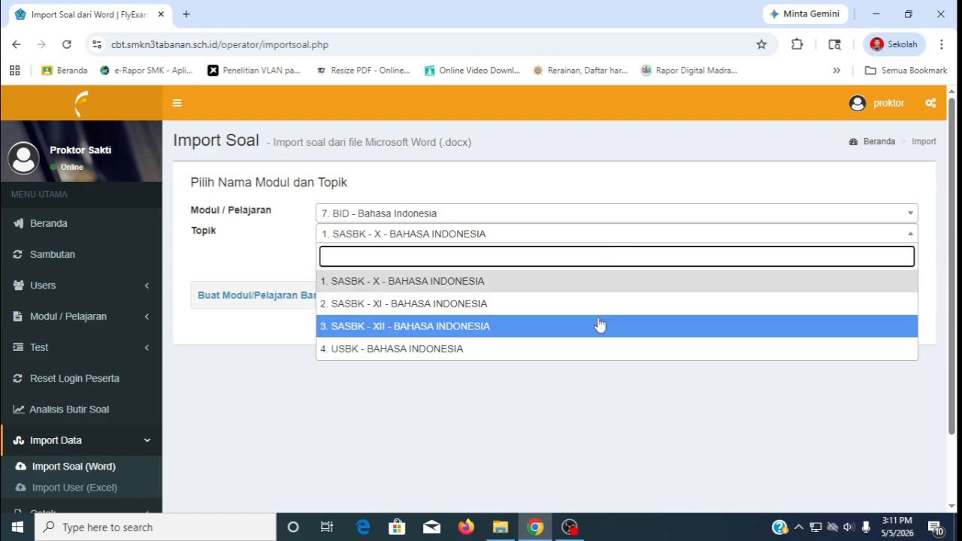
click(431, 284)
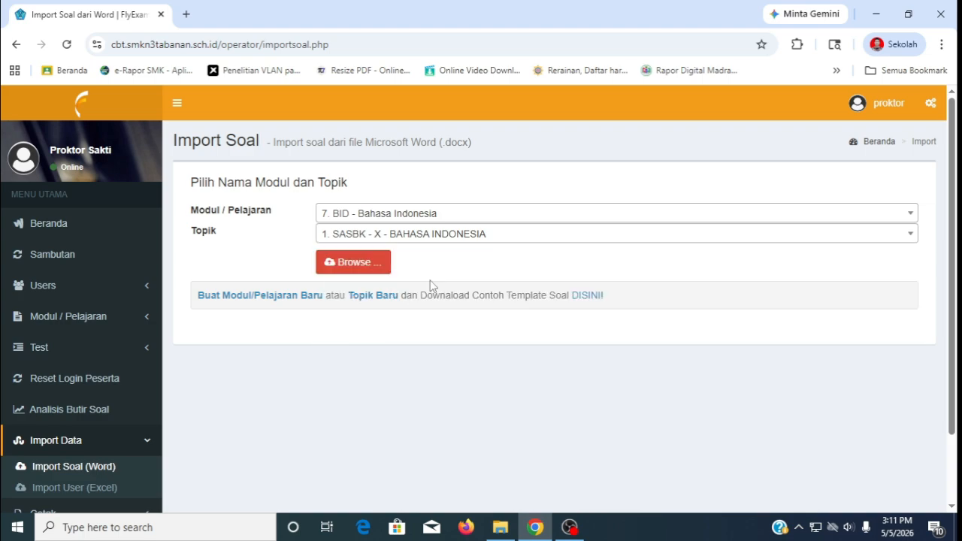
Import the questions from OK - X SAS GENAP -BHS INDONESIA.docx in the Downloads folder and close the import dialog
click(350, 264)
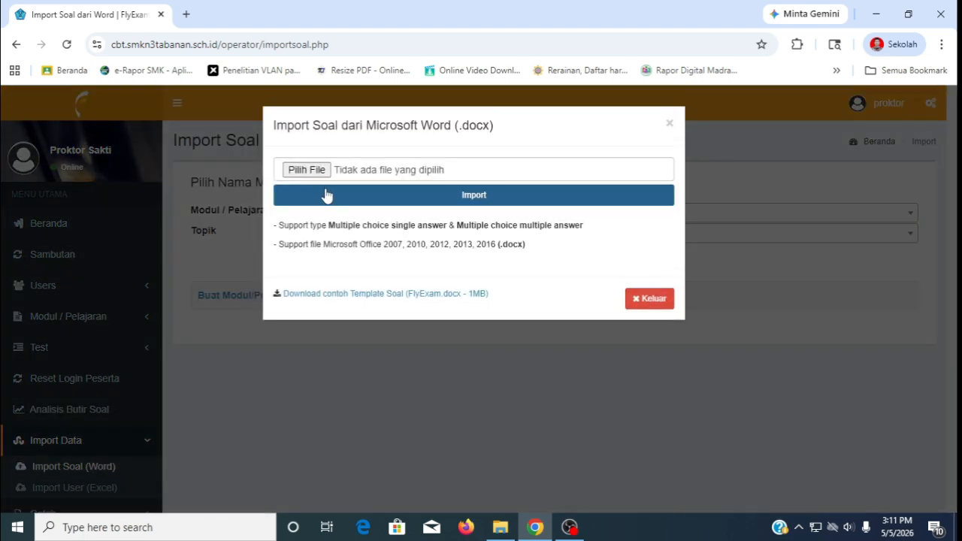
click(312, 172)
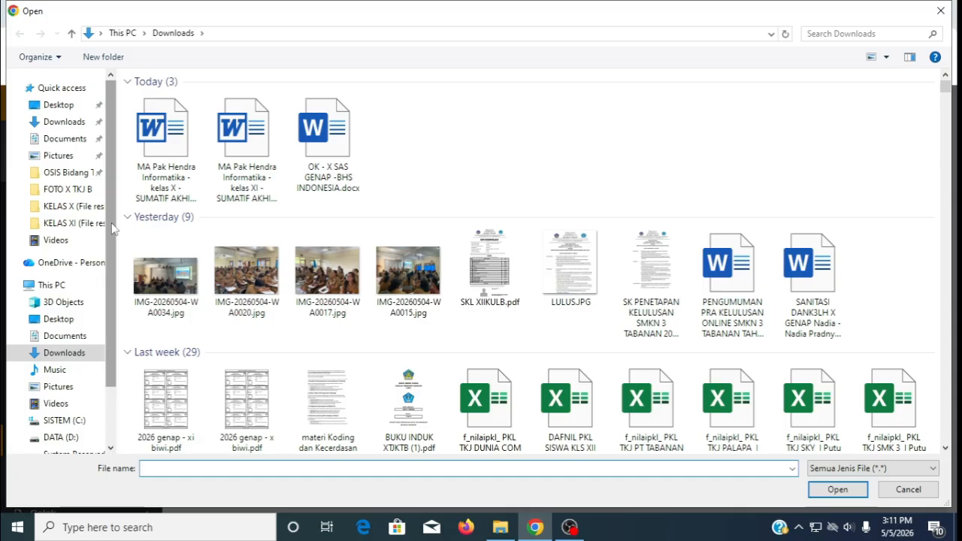
drag(111, 223, 127, 206)
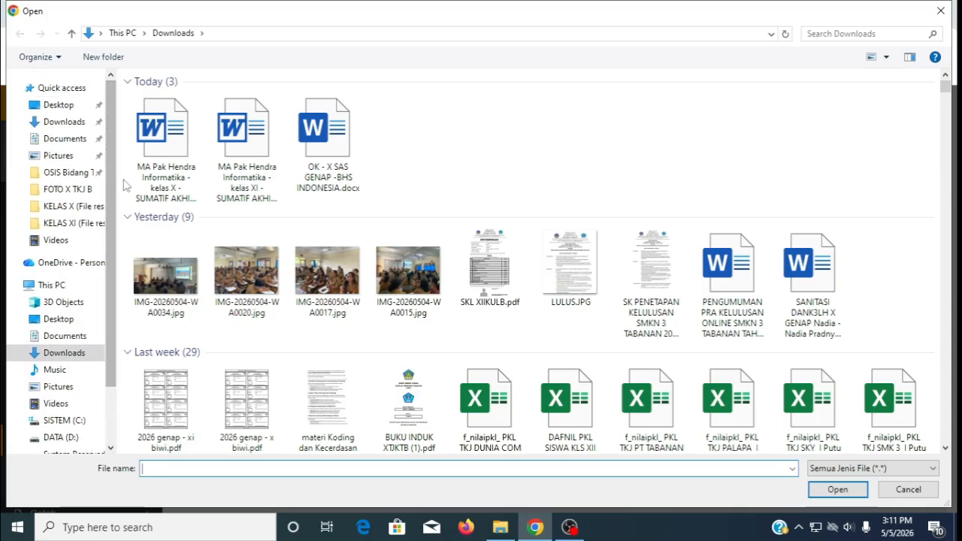
click(71, 124)
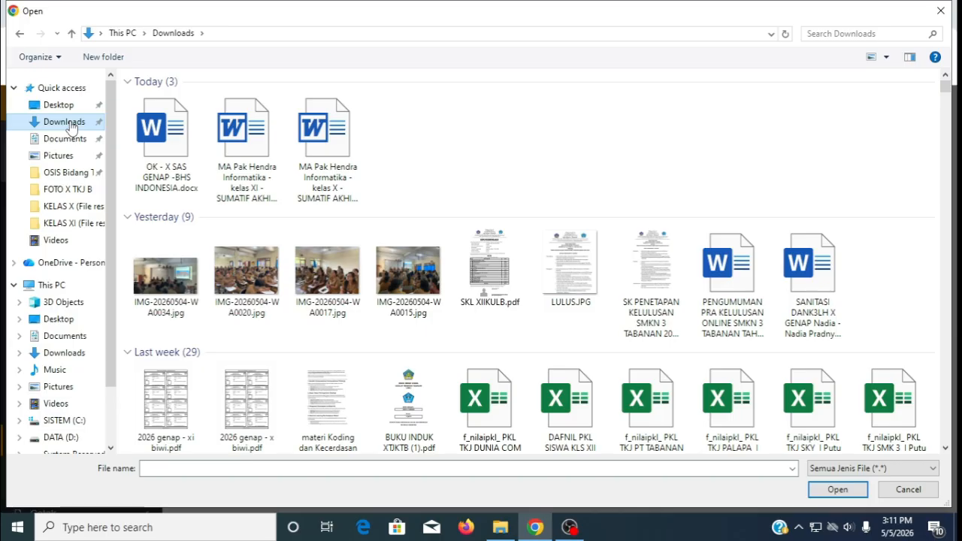
click(162, 145)
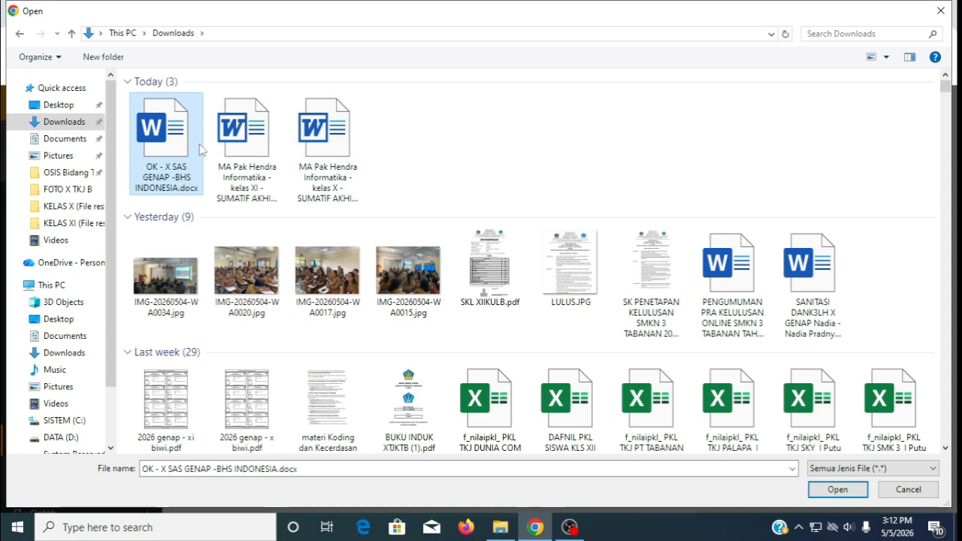
click(244, 143)
click(167, 148)
click(837, 490)
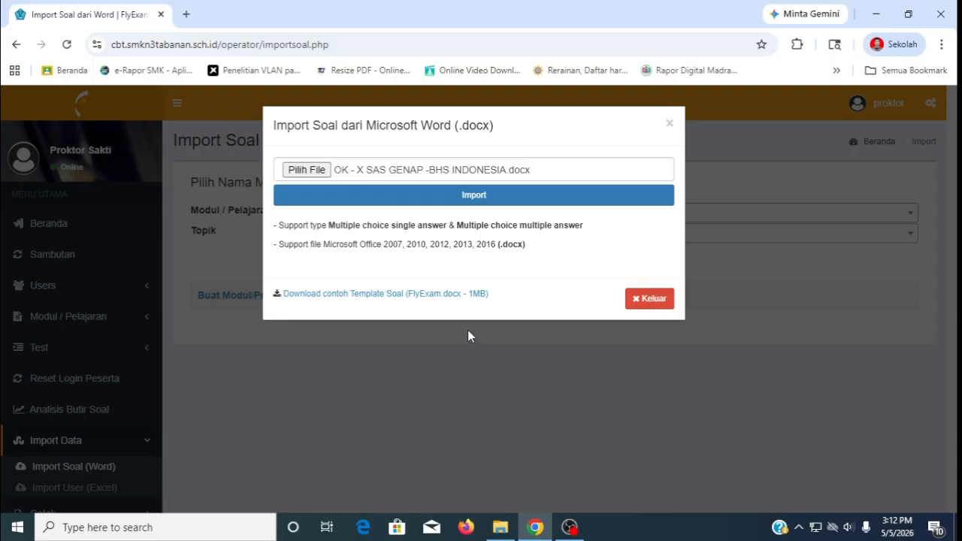
click(470, 200)
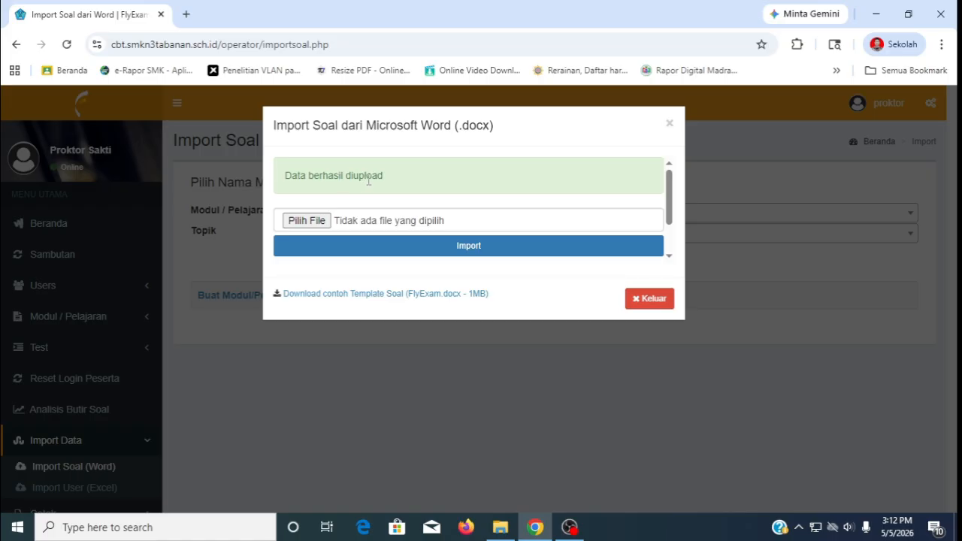
click(651, 301)
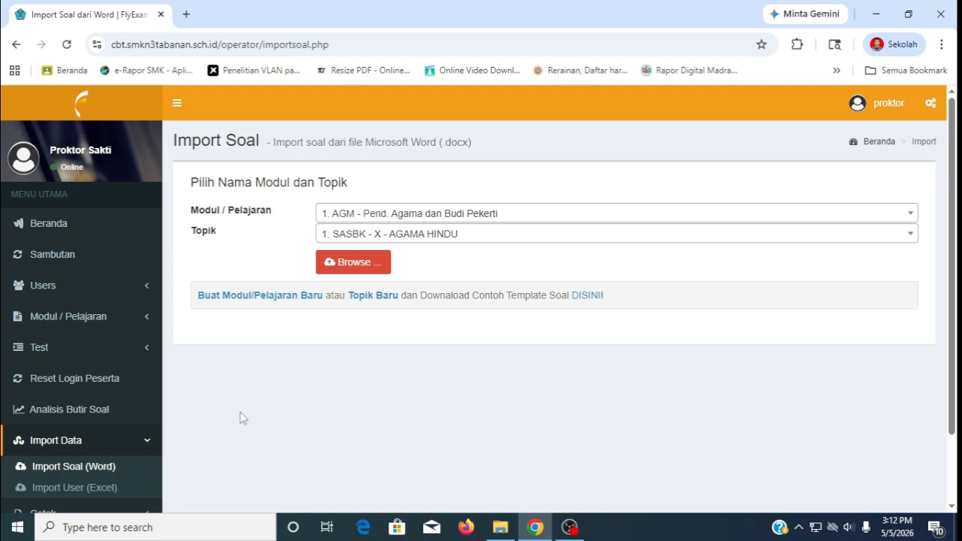
Open the list of all test questions, Daftar Soal, under the module and subject section
scroll(242, 418, down, 2)
scroll(242, 419, up, 2)
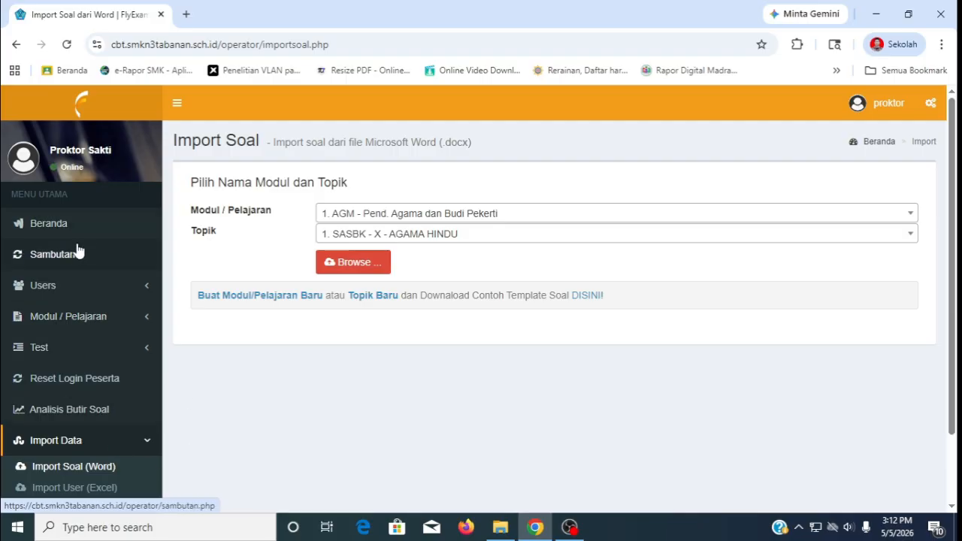
click(88, 323)
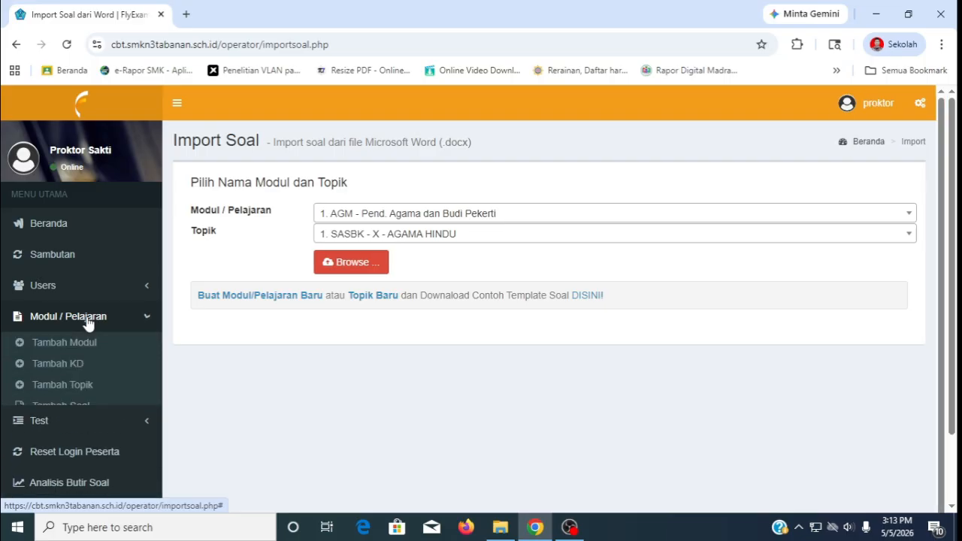
scroll(162, 387, down, 1)
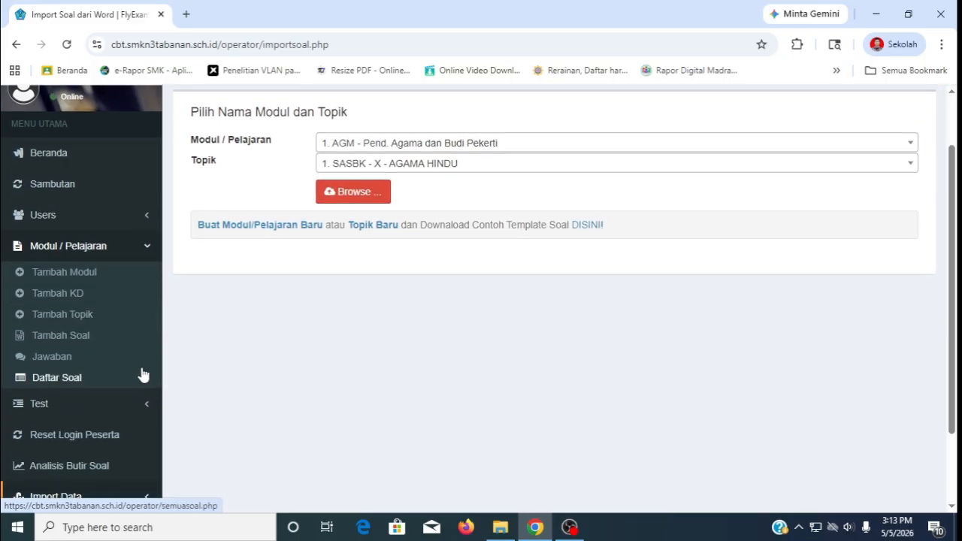
click(75, 380)
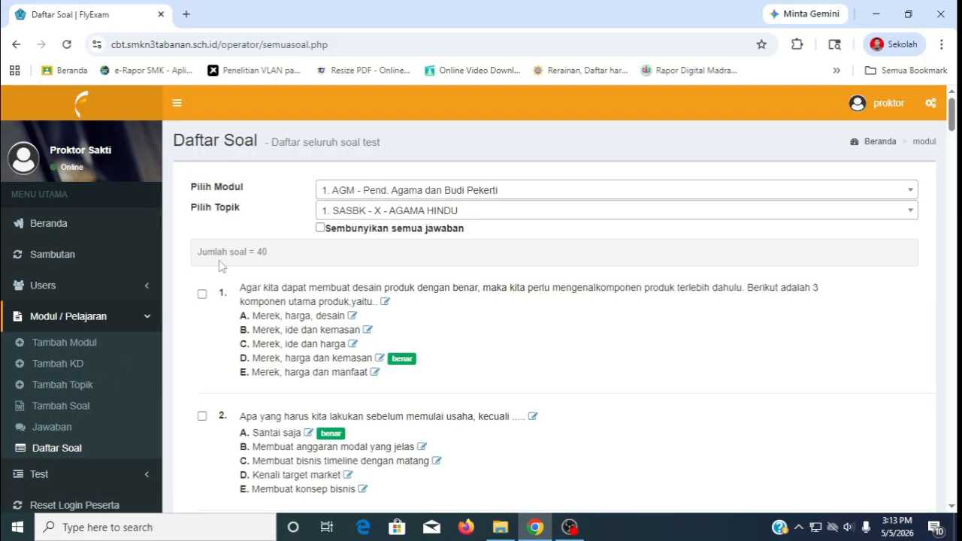
Show the questions for module BID - Bahasa Indonesia and topic SASBK - X - BAHASA INDONESIA
click(366, 194)
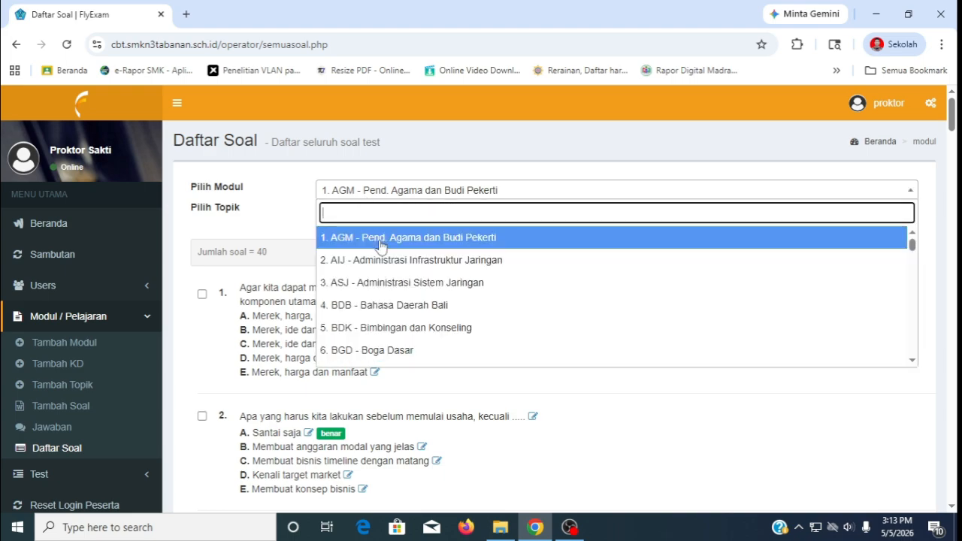
scroll(395, 310, down, 1)
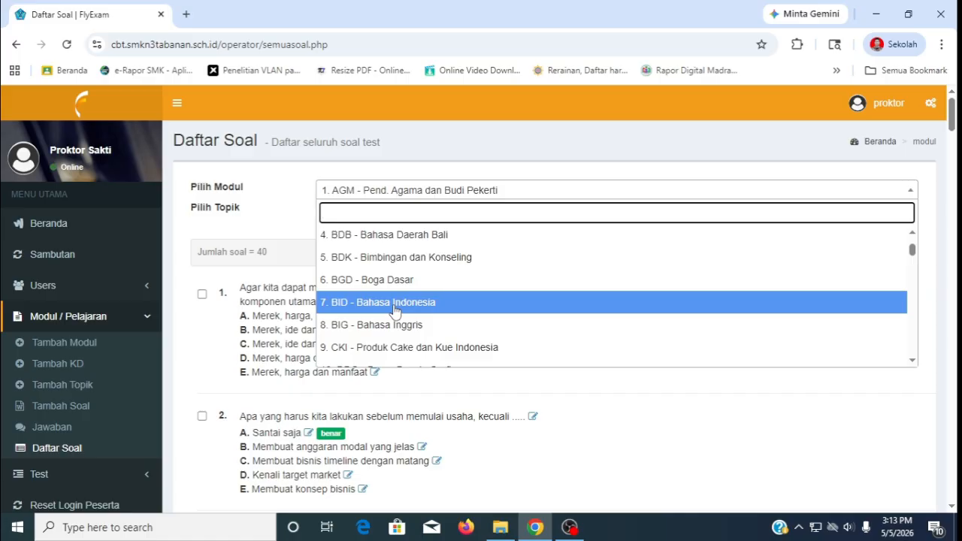
click(394, 308)
click(468, 214)
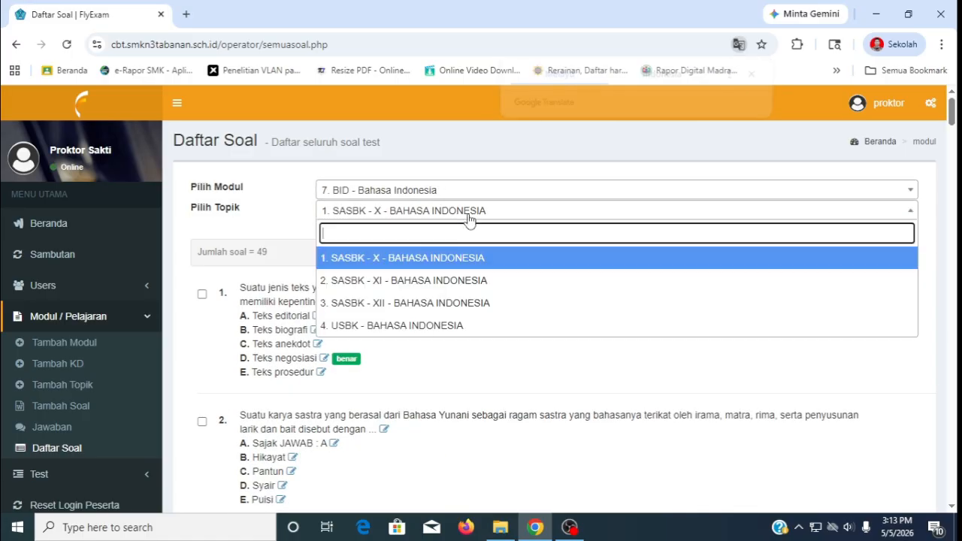
click(432, 264)
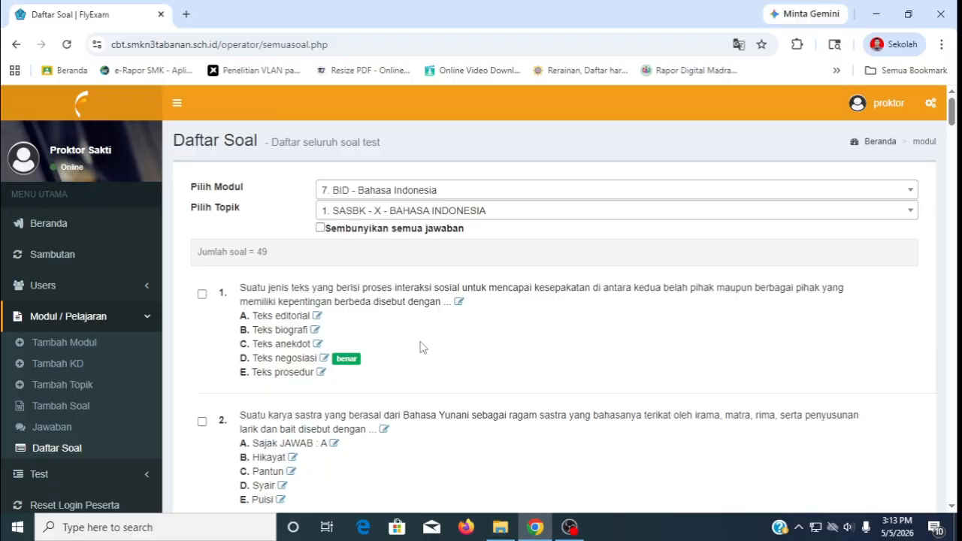
Examine the answer options and correct-answer marks of imported questions 1 to 4 in the question list
scroll(466, 395, down, 1)
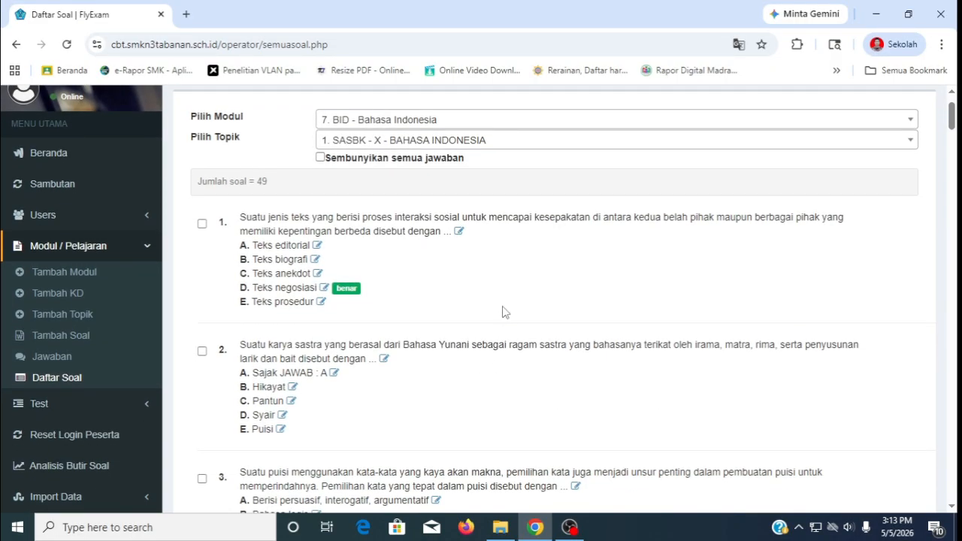
scroll(504, 312, up, 1)
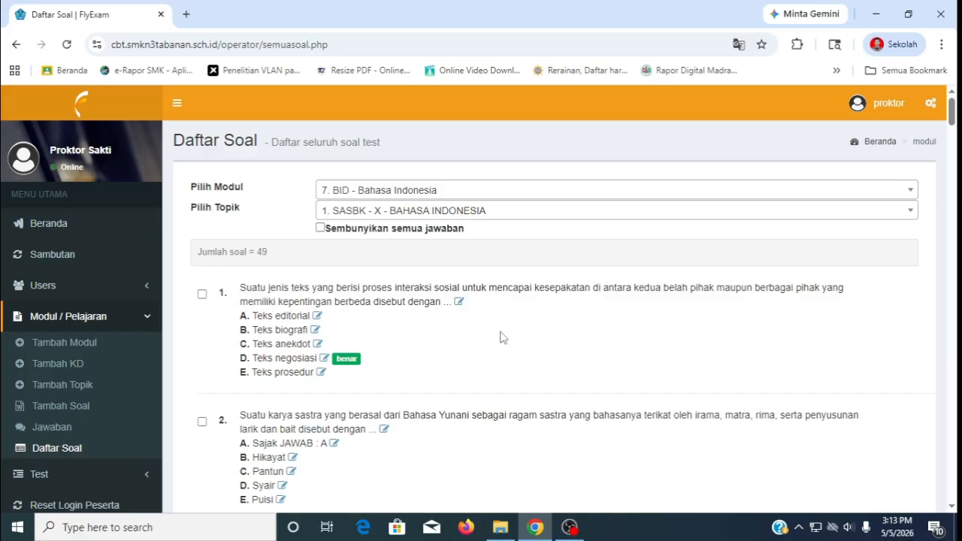
scroll(503, 338, down, 1)
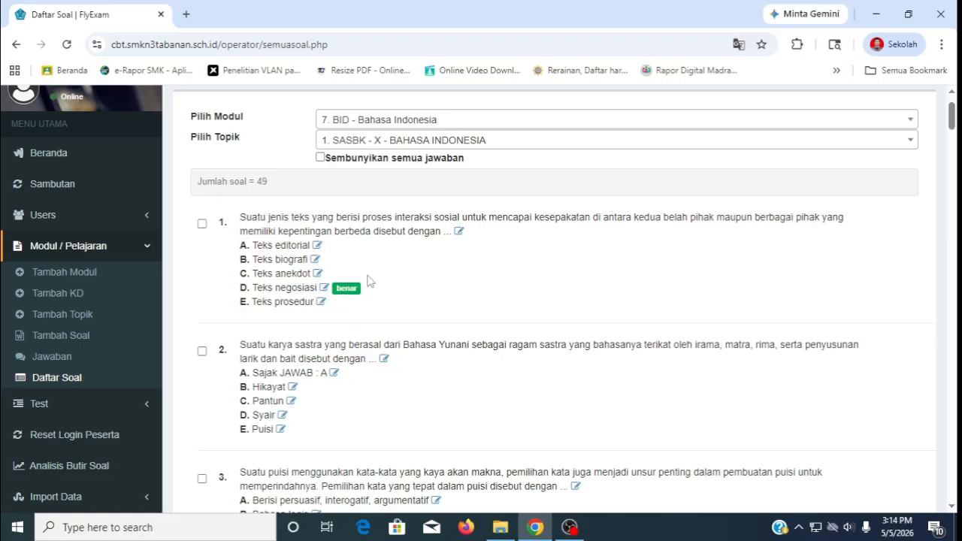
scroll(402, 310, down, 1)
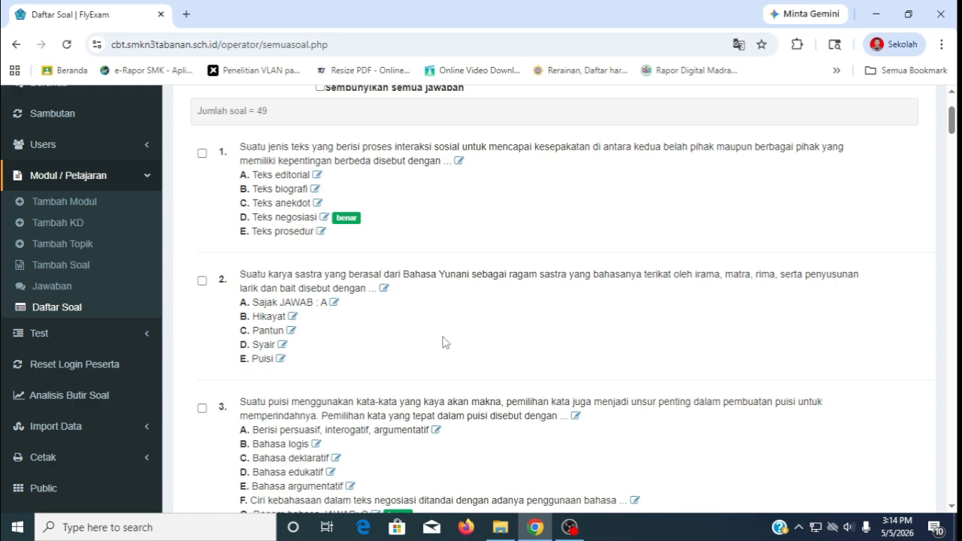
scroll(443, 343, down, 1)
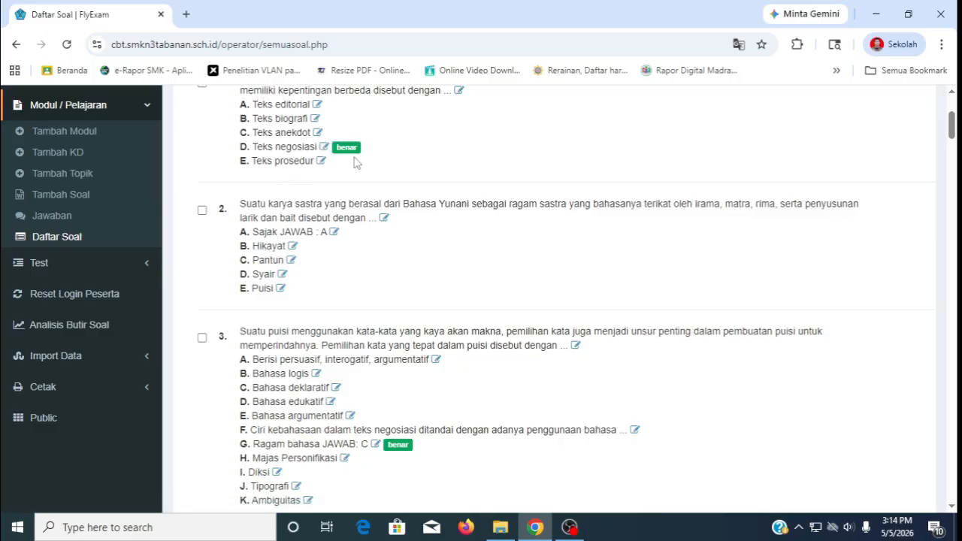
scroll(315, 205, up, 1)
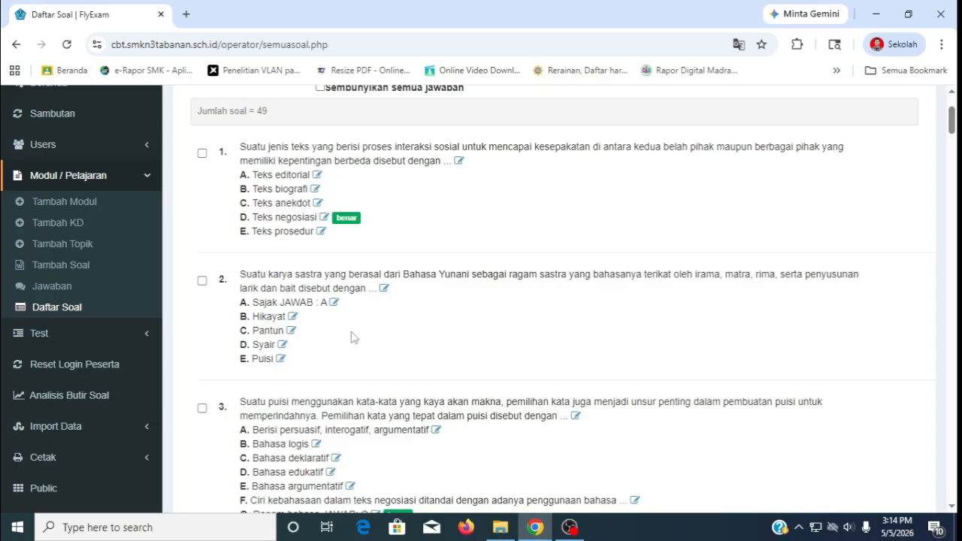
scroll(354, 342, down, 1)
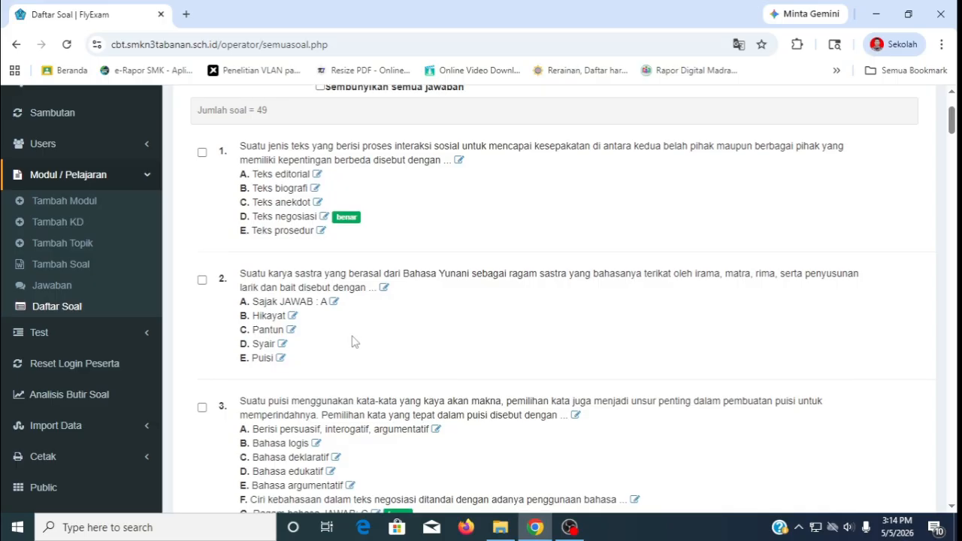
scroll(333, 305, down, 1)
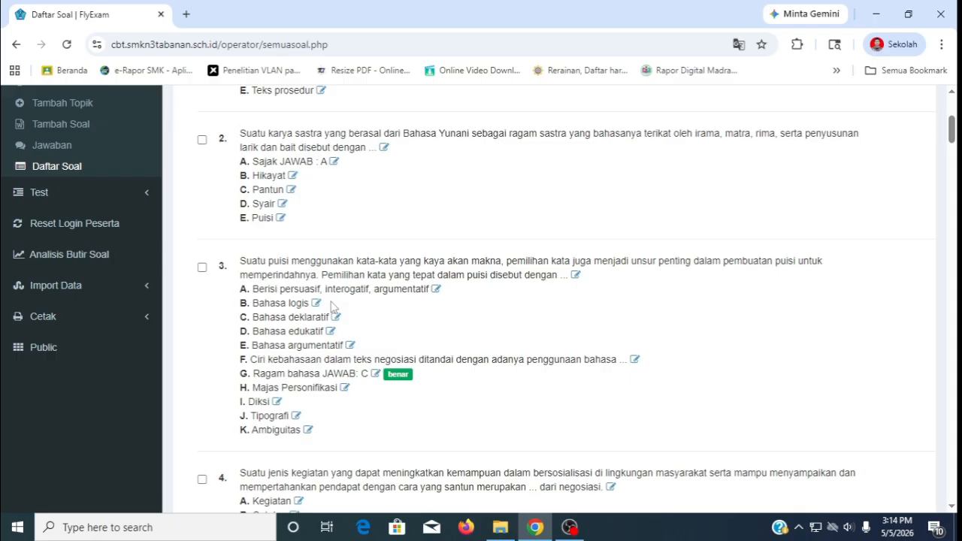
scroll(332, 306, down, 1)
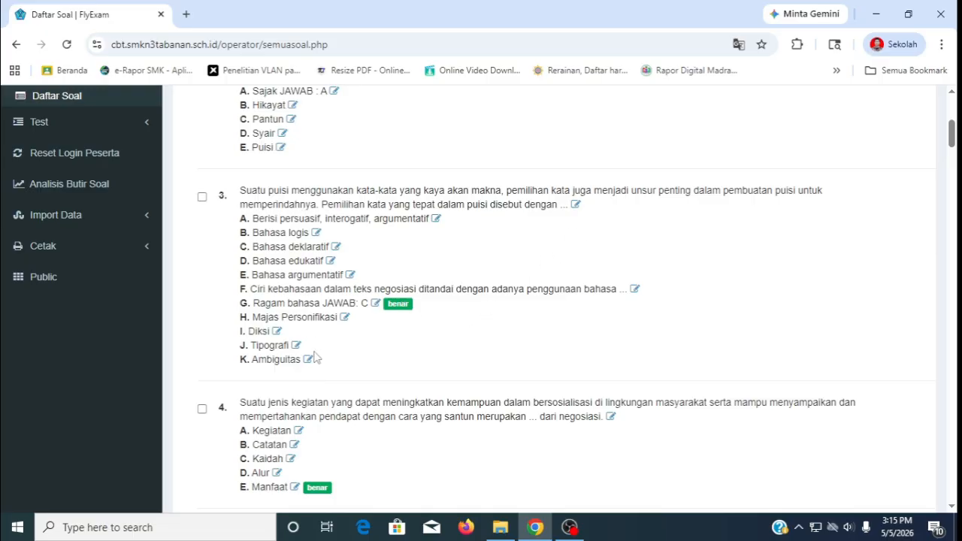
Open OK - X SAS GENAP -BHS INDONESIA.docx from the Downloads folder in Word
click(502, 530)
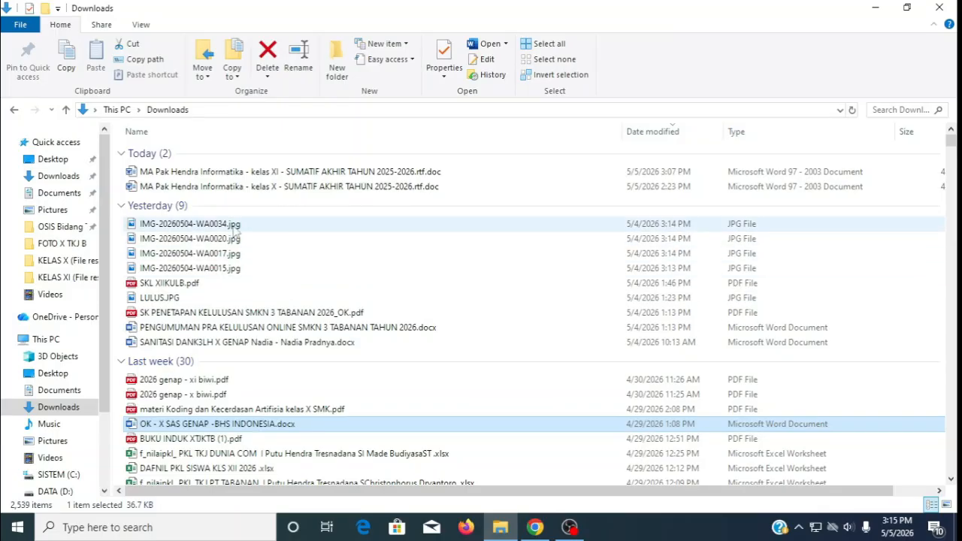
double_click(189, 424)
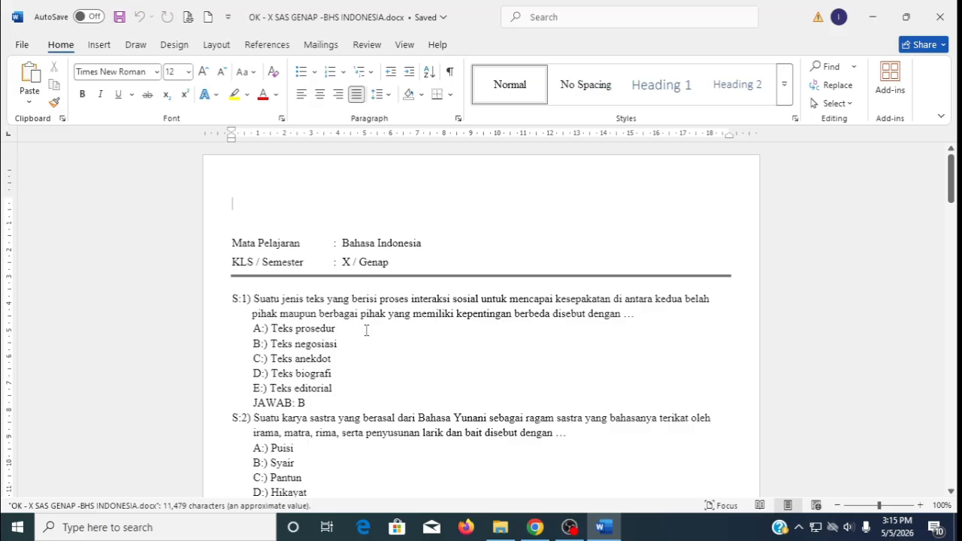
scroll(432, 342, down, 1)
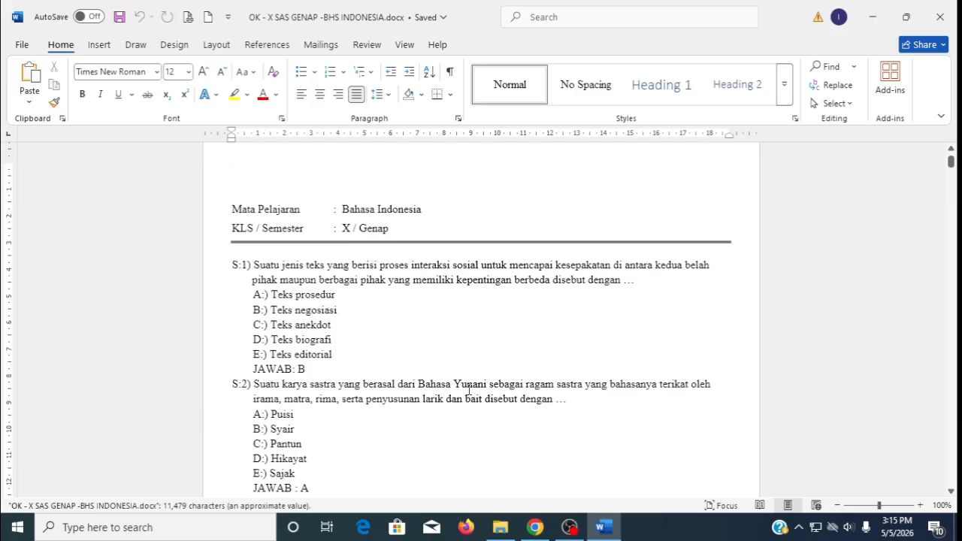
Copy the text of question 2 from the FlyExam question list and search for it in the Word document
click(534, 526)
scroll(466, 369, up, 2)
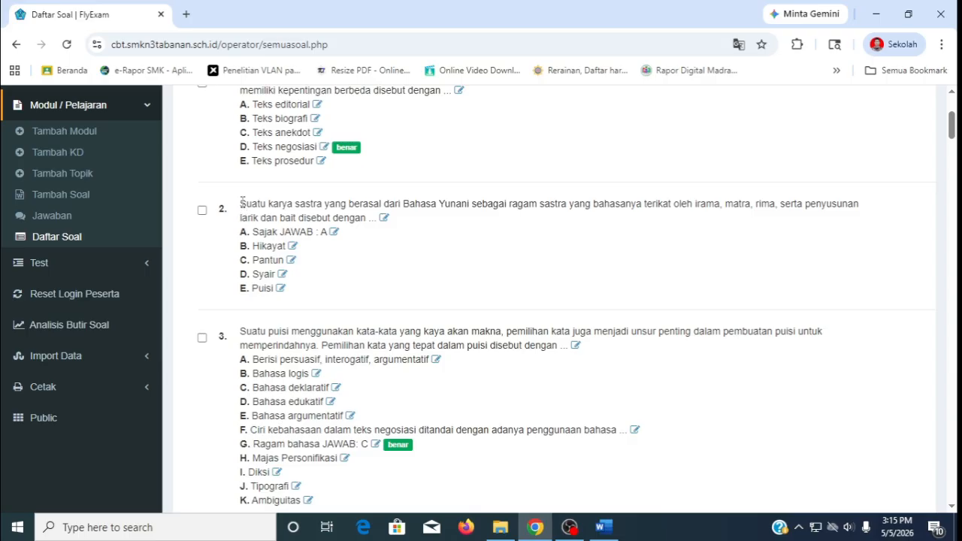
drag(241, 203, 366, 218)
key(ctrl+c)
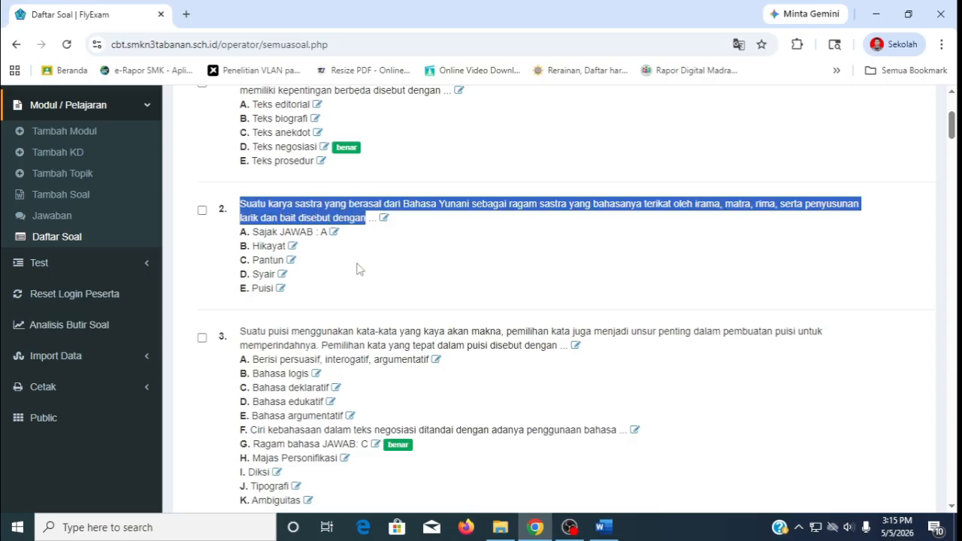
click(603, 527)
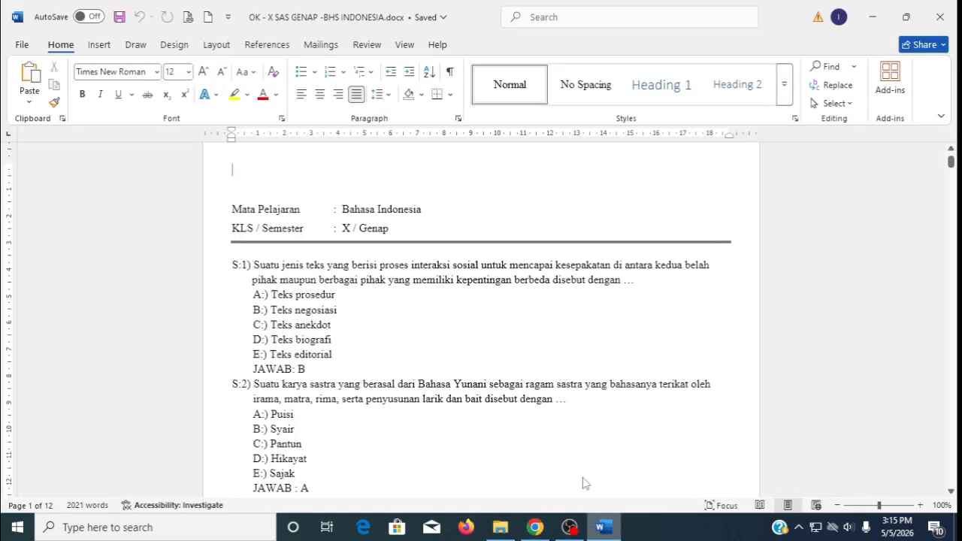
click(528, 339)
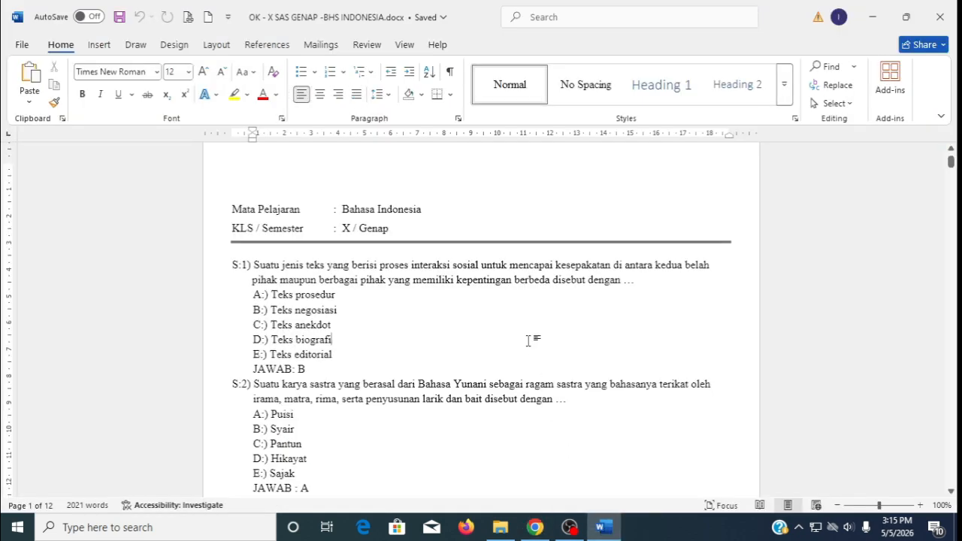
key(ctrl+f)
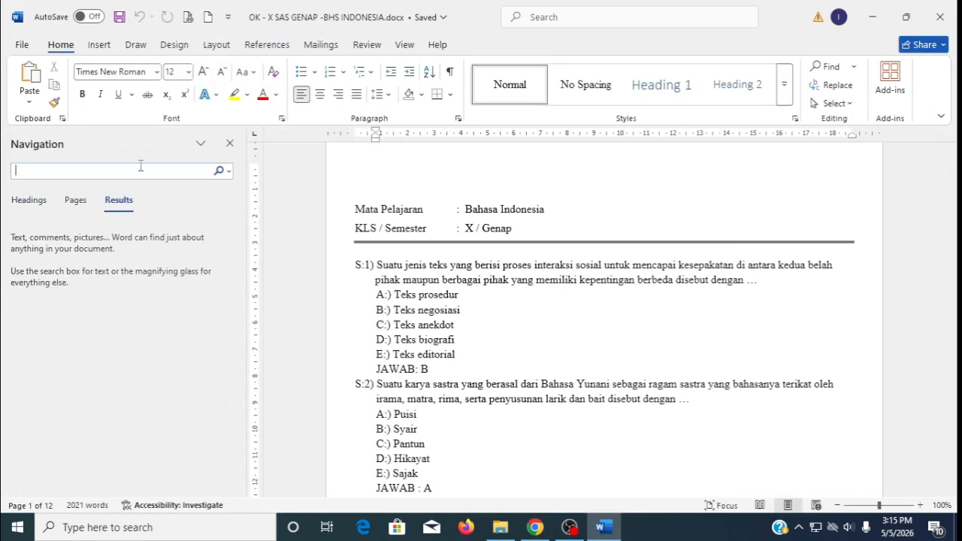
key(ctrl+v)
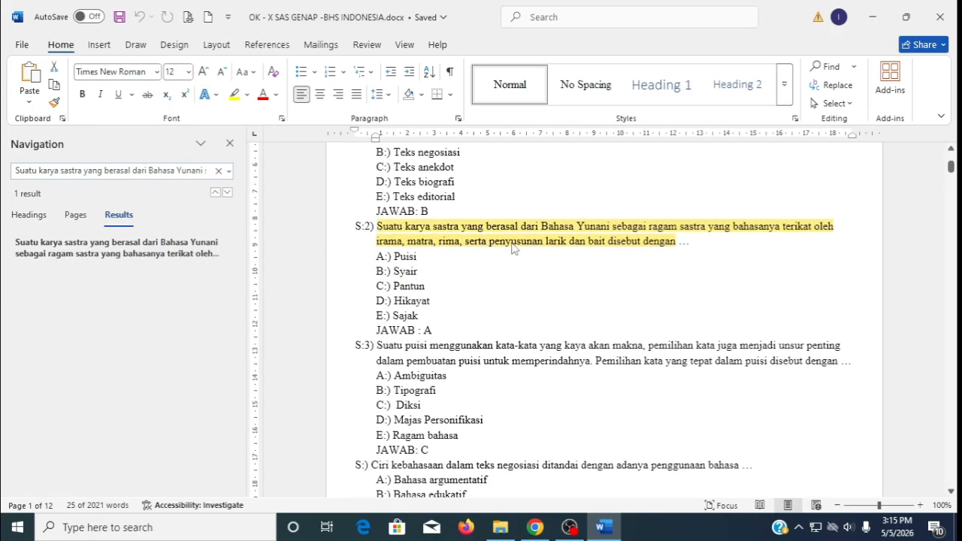
scroll(401, 206, up, 1)
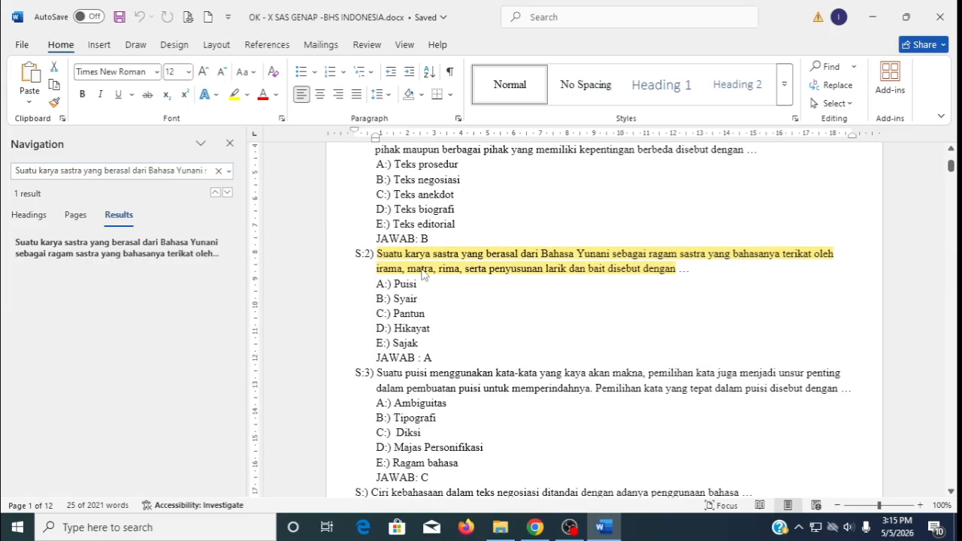
Compare option A of question 2 in the FlyExam list with the JAWAB line of that question in the Word document
click(536, 526)
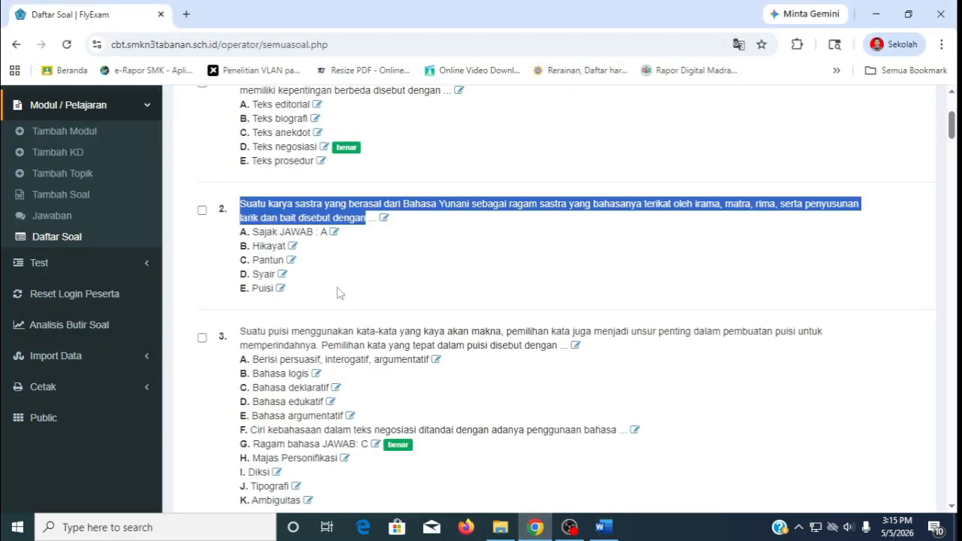
click(315, 231)
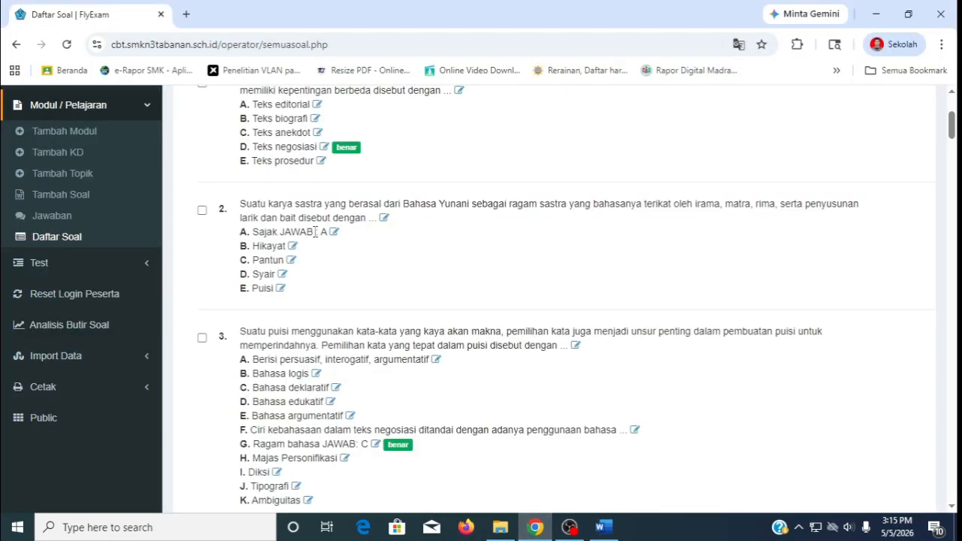
click(605, 527)
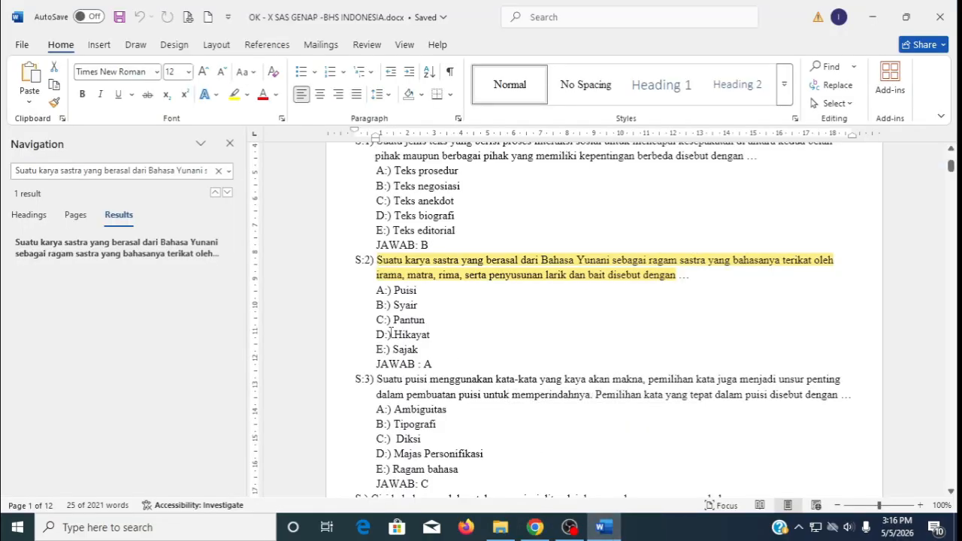
click(418, 364)
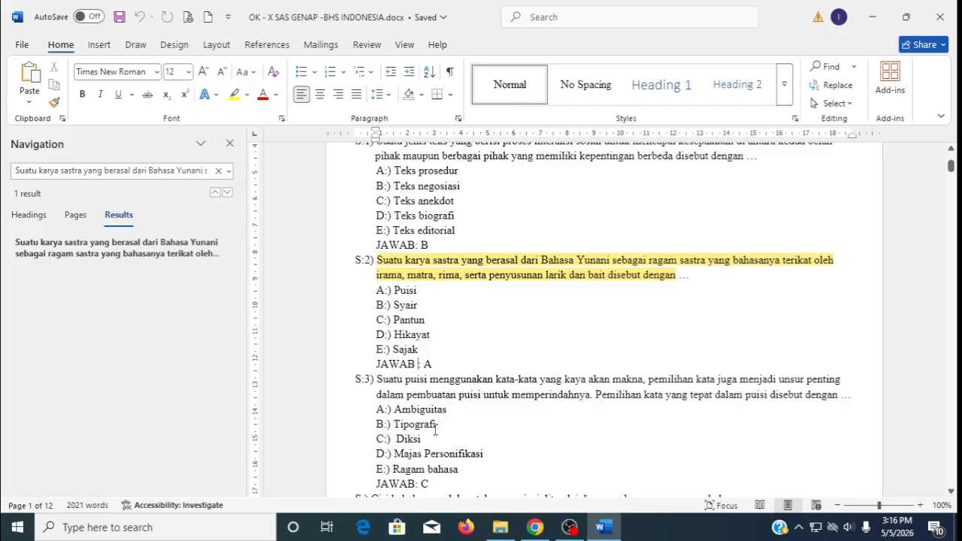
scroll(419, 242, up, 1)
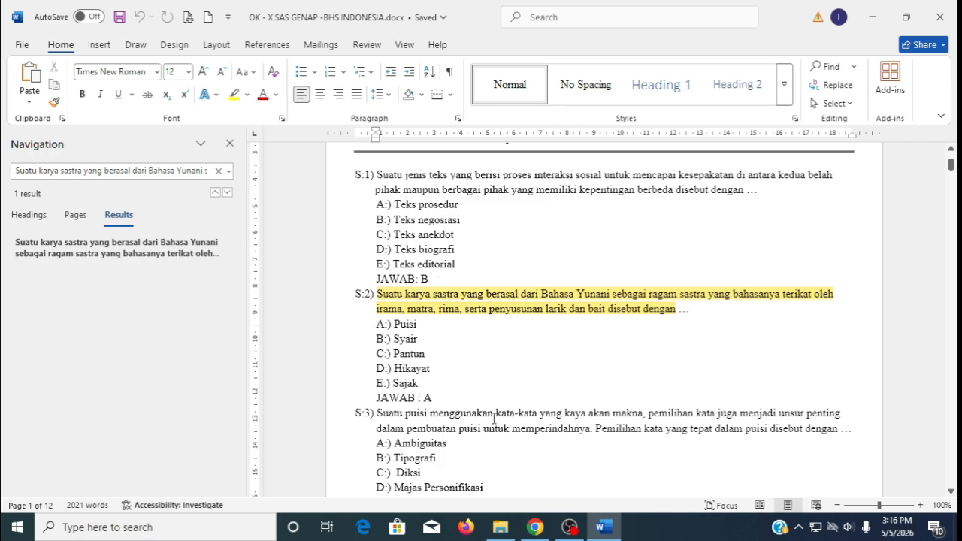
scroll(388, 304, down, 1)
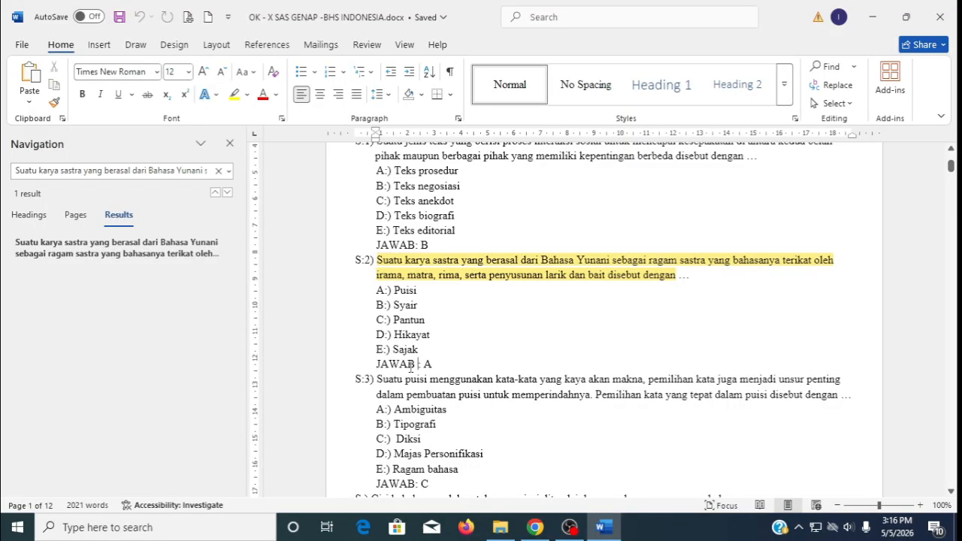
scroll(411, 366, down, 1)
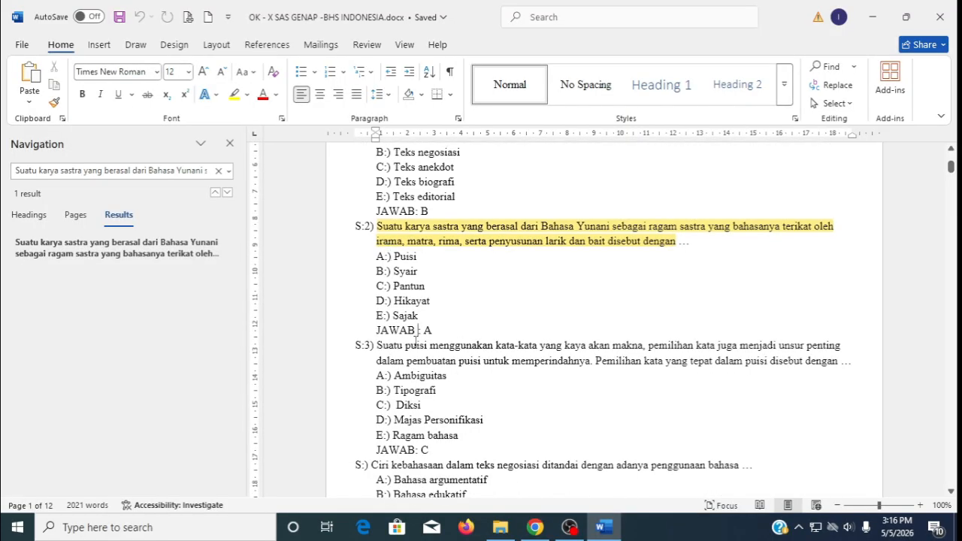
Remove the space before the colon in question 2's JAWAB line and save the document
drag(373, 330, 417, 332)
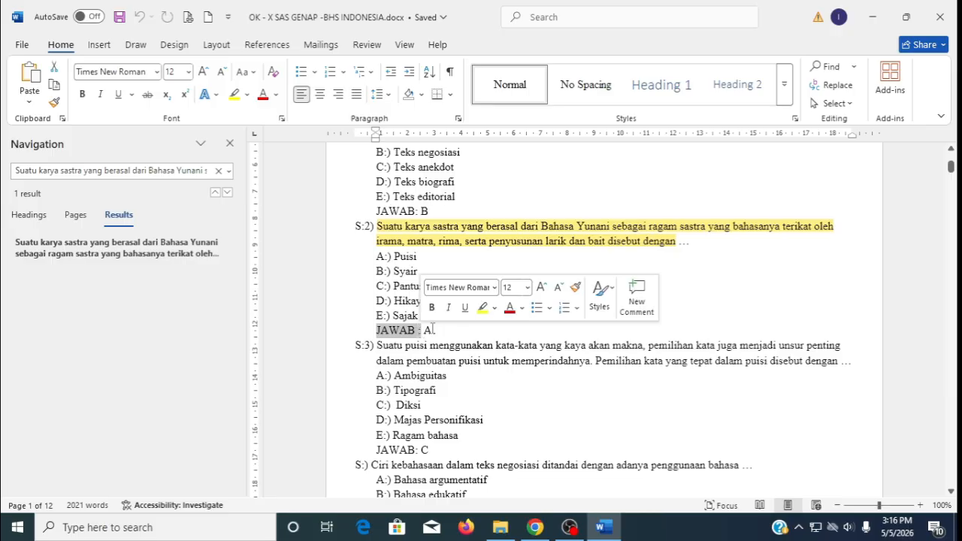
click(431, 331)
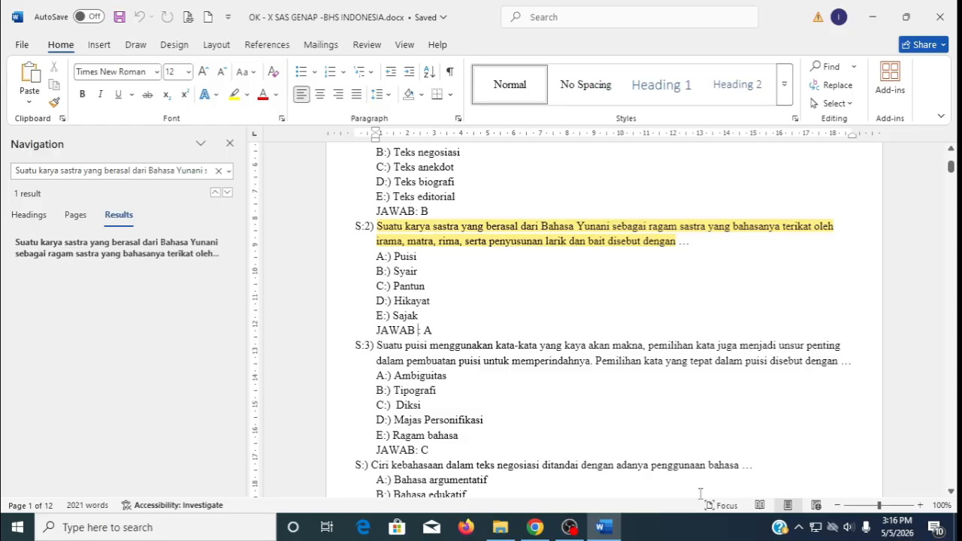
key(BackSpace)
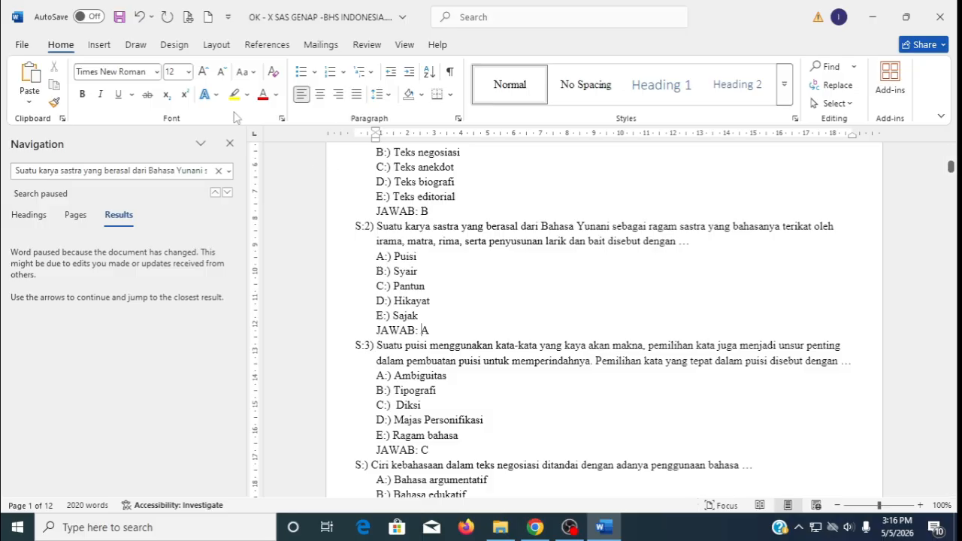
click(122, 21)
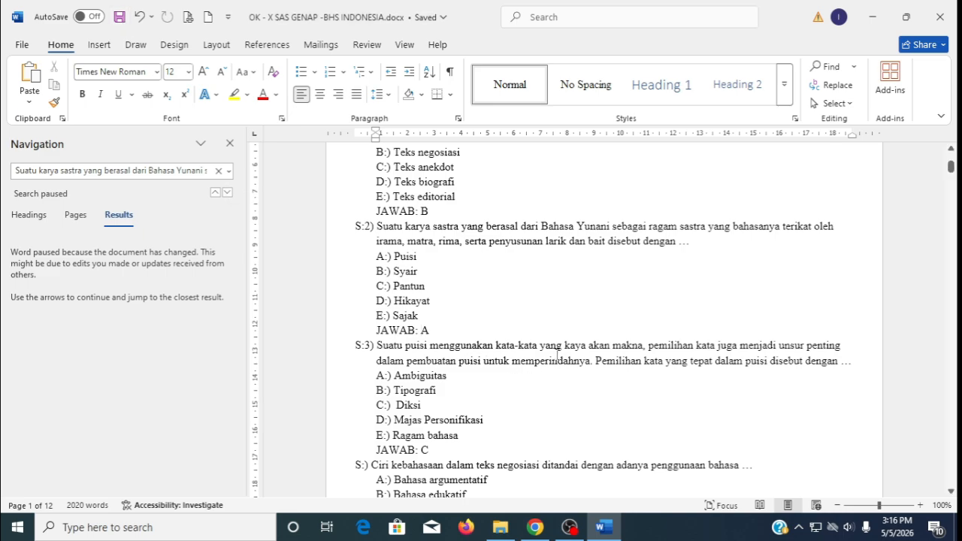
Copy the text of question 3 from the FlyExam question list and search for it in the Word document
scroll(584, 351, down, 1)
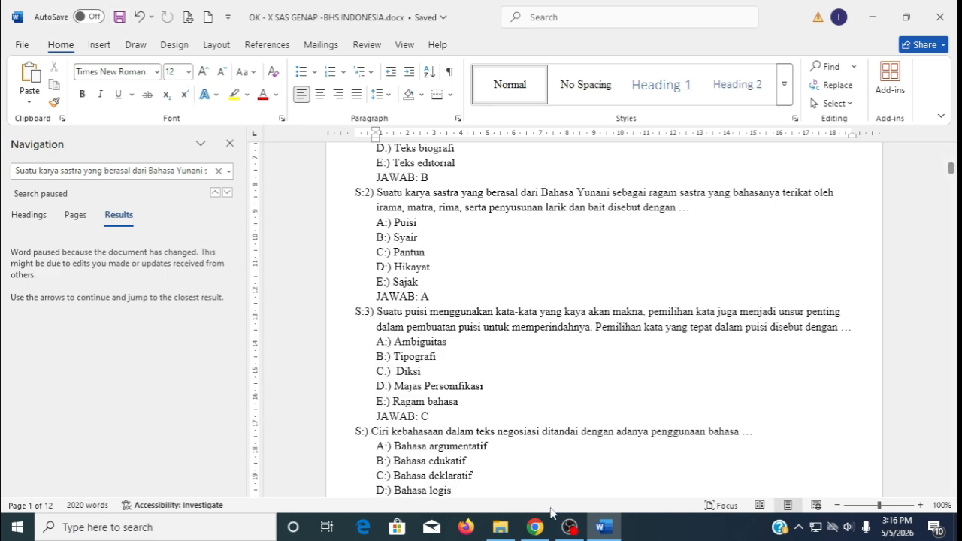
click(535, 527)
scroll(397, 273, up, 1)
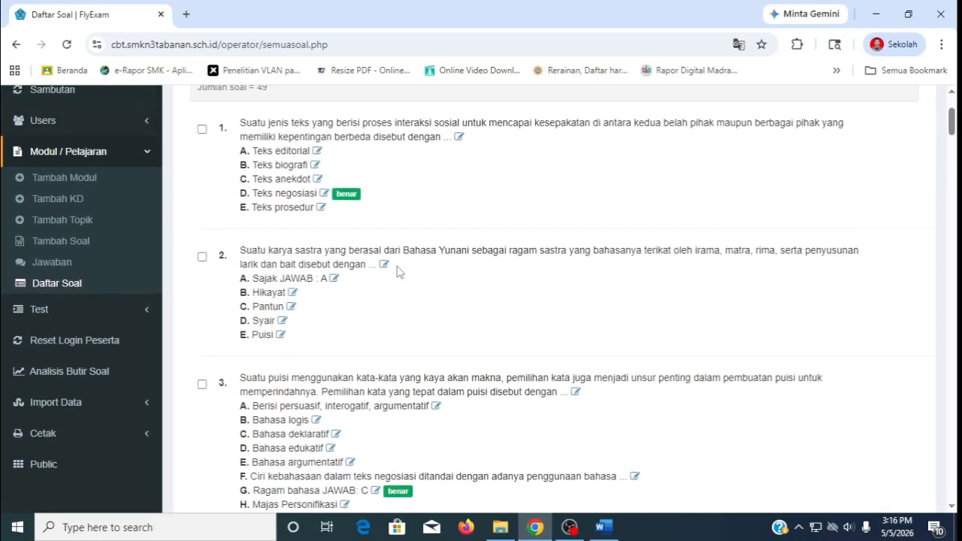
scroll(397, 273, down, 1)
scroll(282, 218, down, 1)
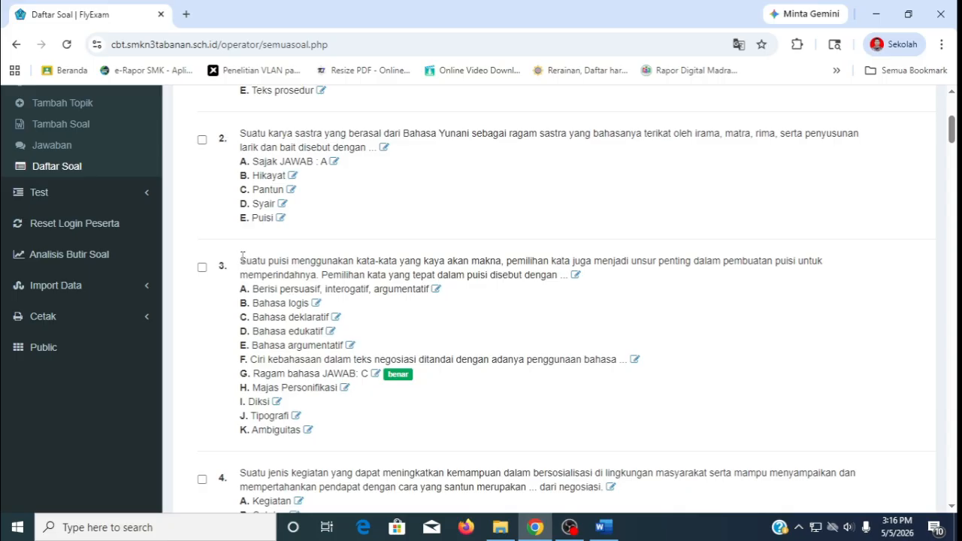
drag(242, 256, 558, 275)
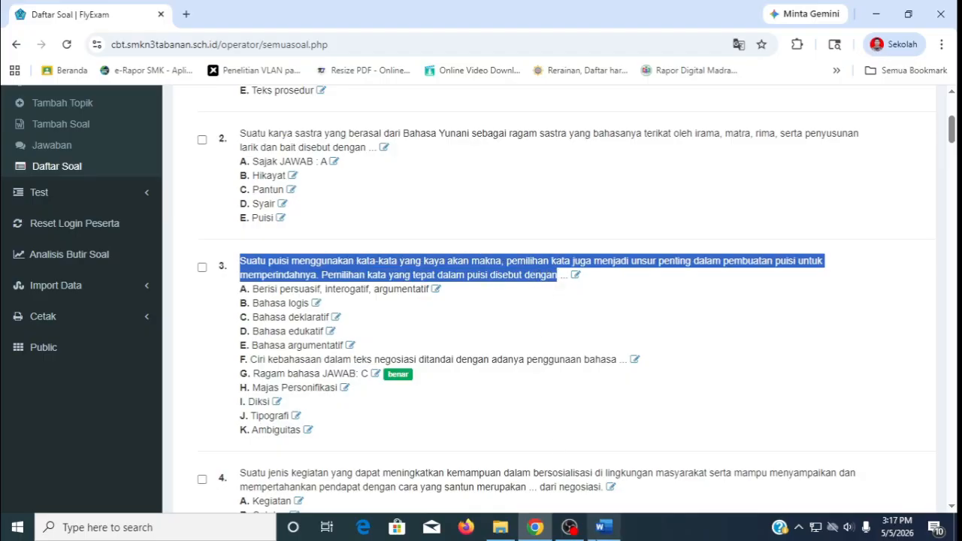
click(601, 527)
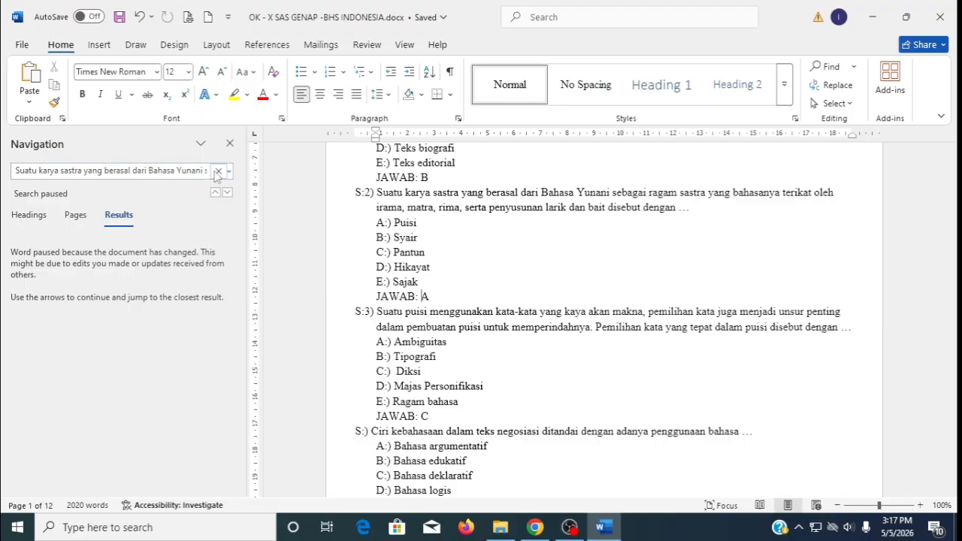
click(218, 171)
click(140, 170)
key(ctrl+v)
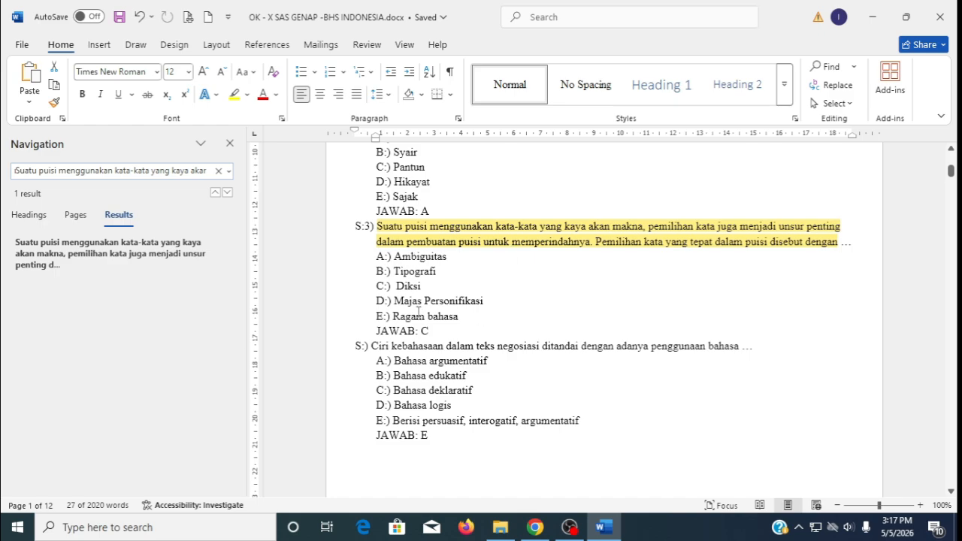
Copy the full option F sentence of question 3 from the FlyExam list and search for it in the Word document
click(535, 526)
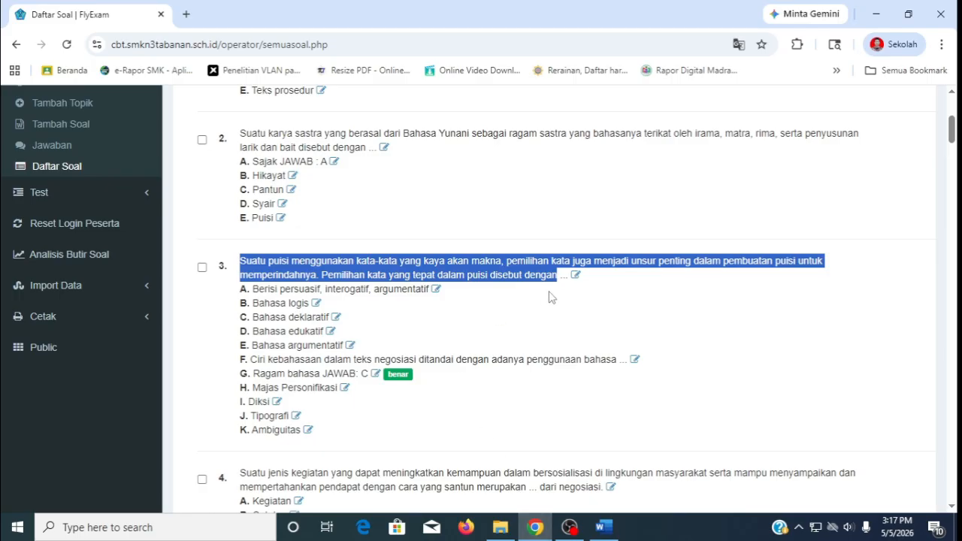
click(525, 327)
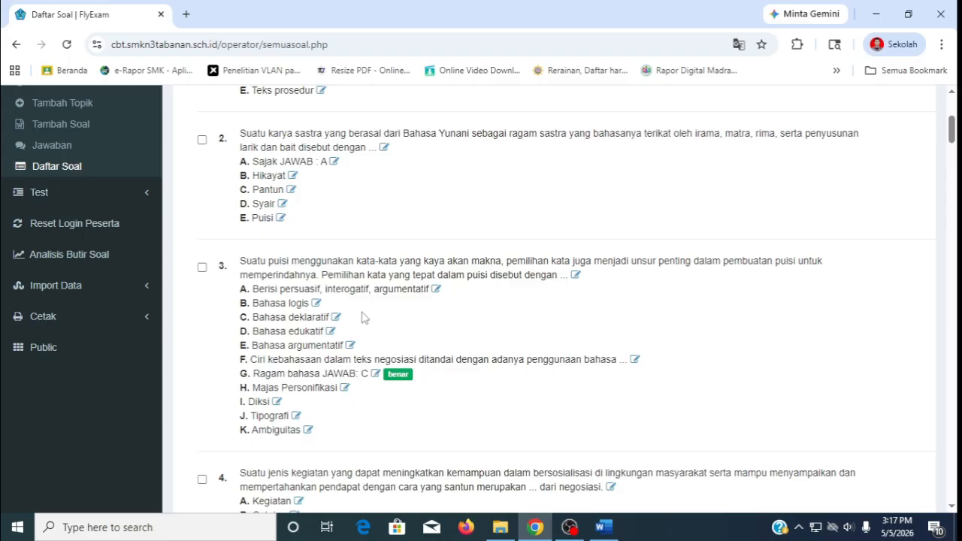
scroll(361, 317, down, 1)
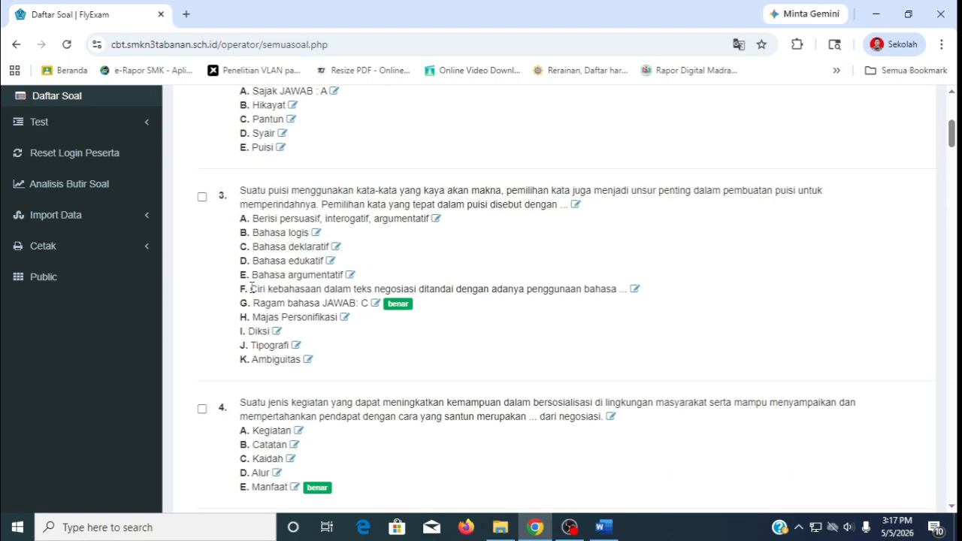
drag(252, 289, 621, 290)
key(ctrl+c)
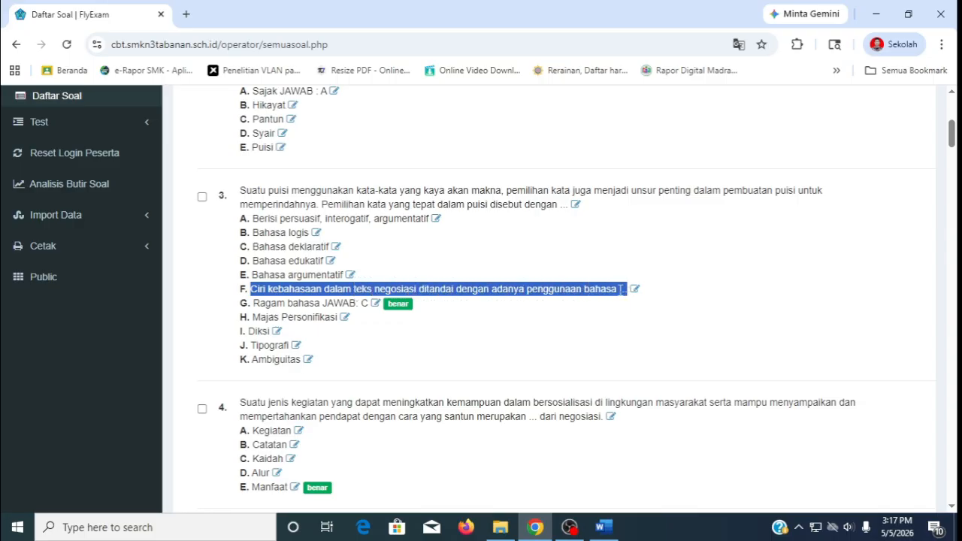
click(600, 527)
click(218, 171)
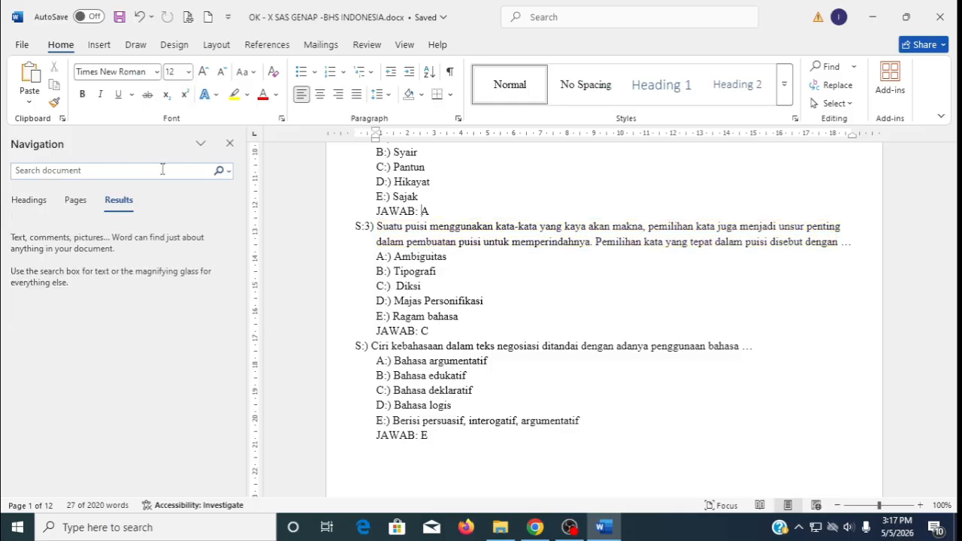
click(153, 169)
key(ctrl+v)
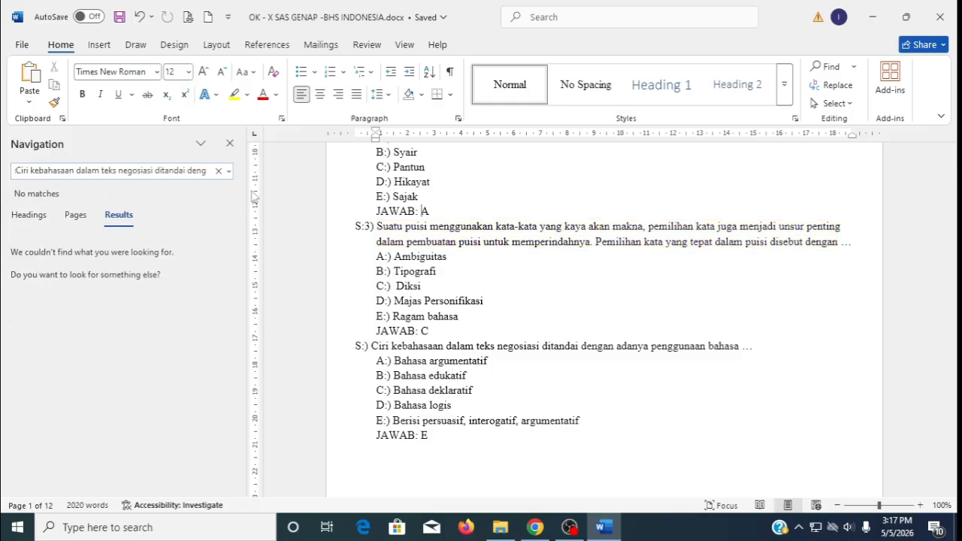
Repeat the search for the full option F sentence in a cleared search, and look through the following questions in the document
click(218, 171)
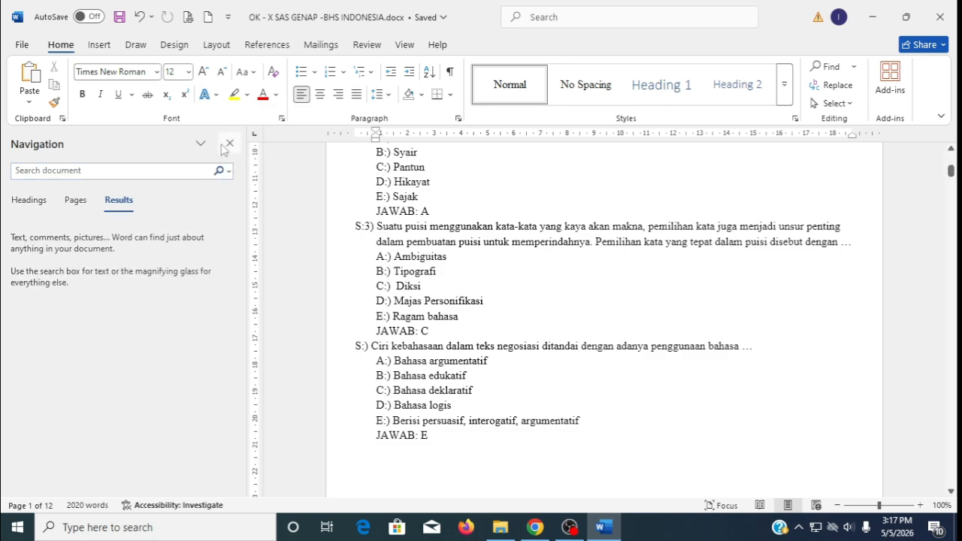
click(230, 144)
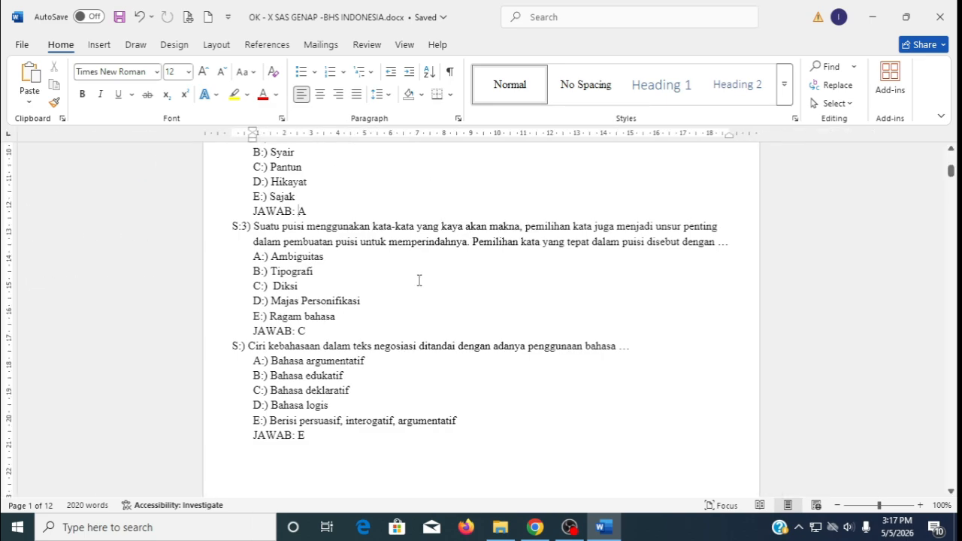
key(ctrl+f)
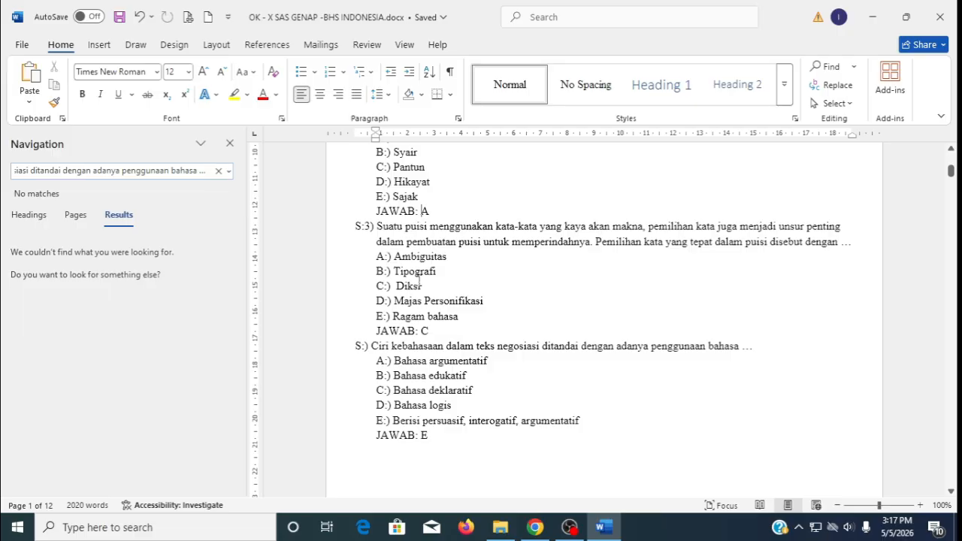
click(522, 315)
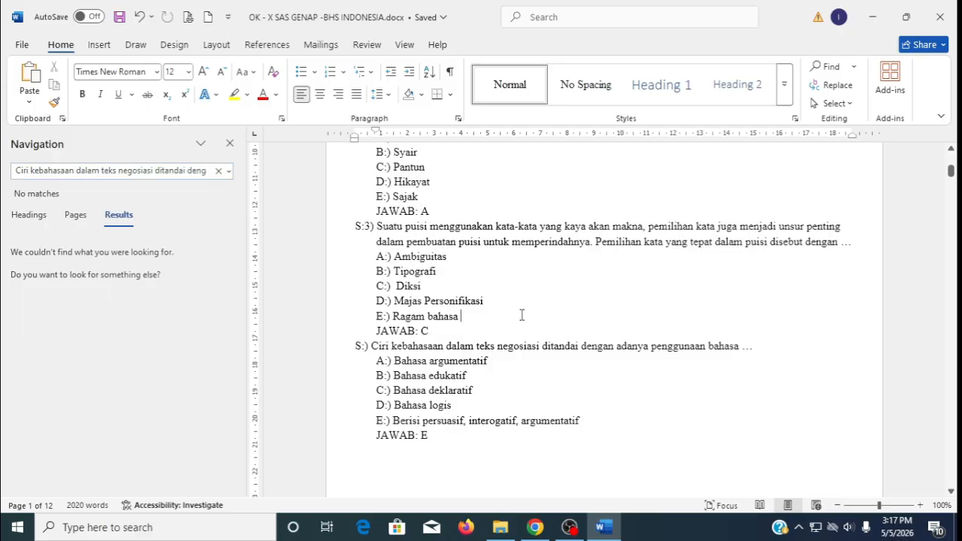
click(218, 171)
click(230, 143)
click(463, 289)
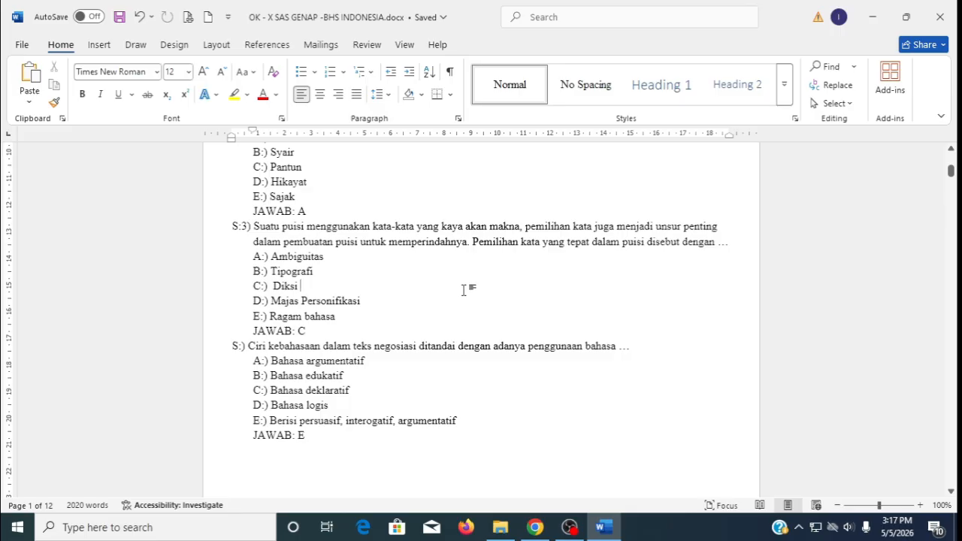
key(ctrl+f)
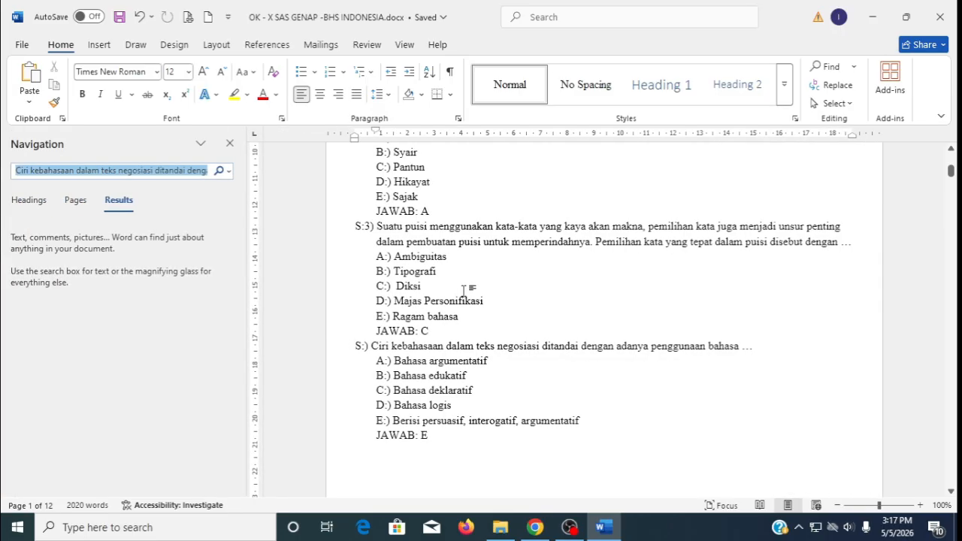
key(BackSpace)
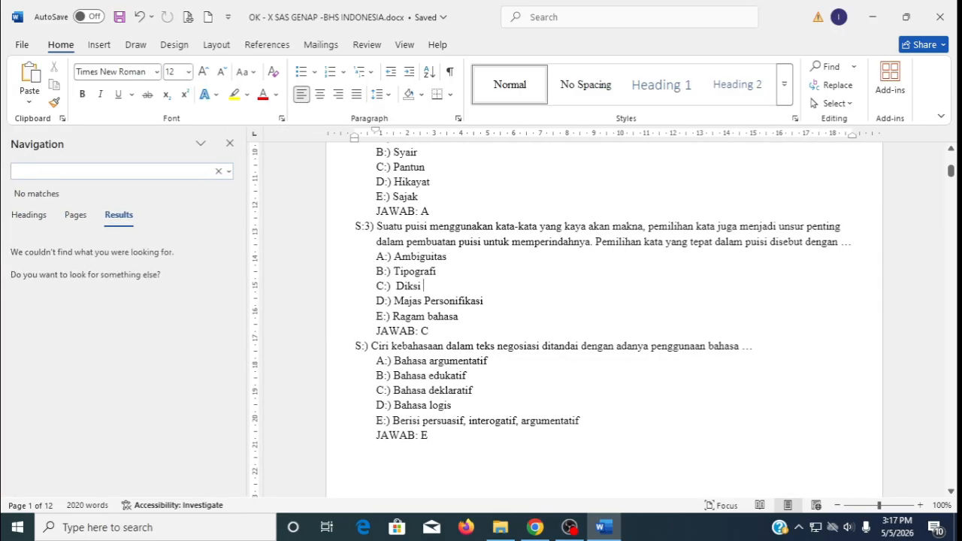
key(ctrl+v)
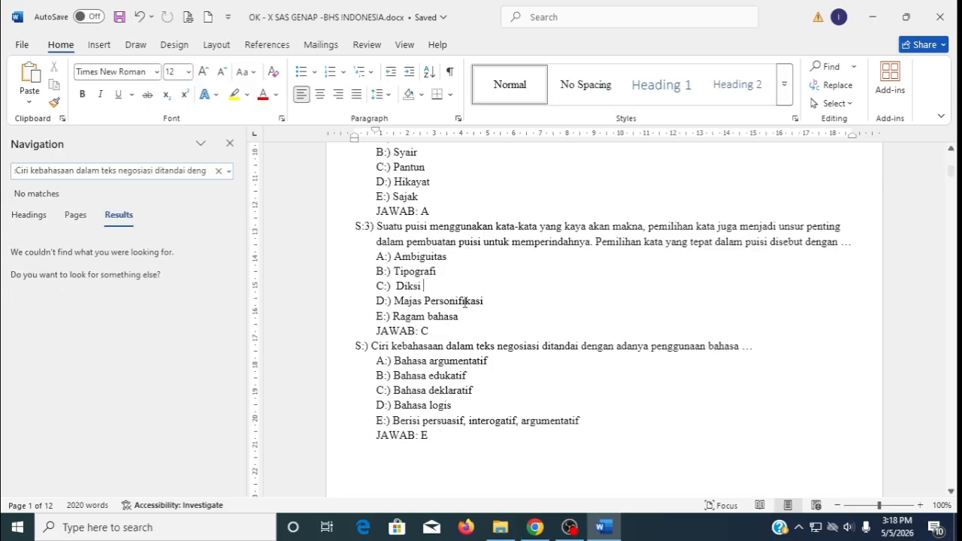
scroll(493, 307, down, 5)
scroll(493, 309, down, 8)
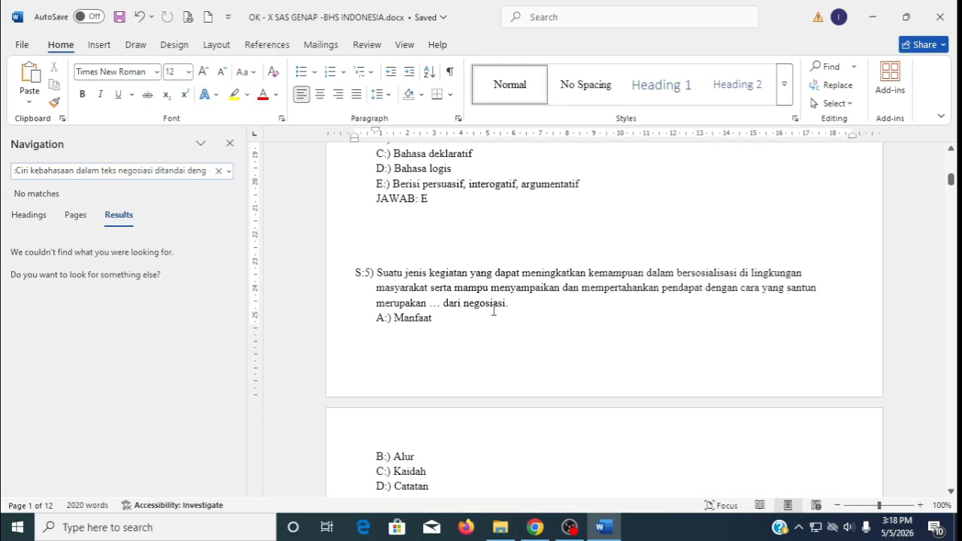
scroll(493, 309, down, 4)
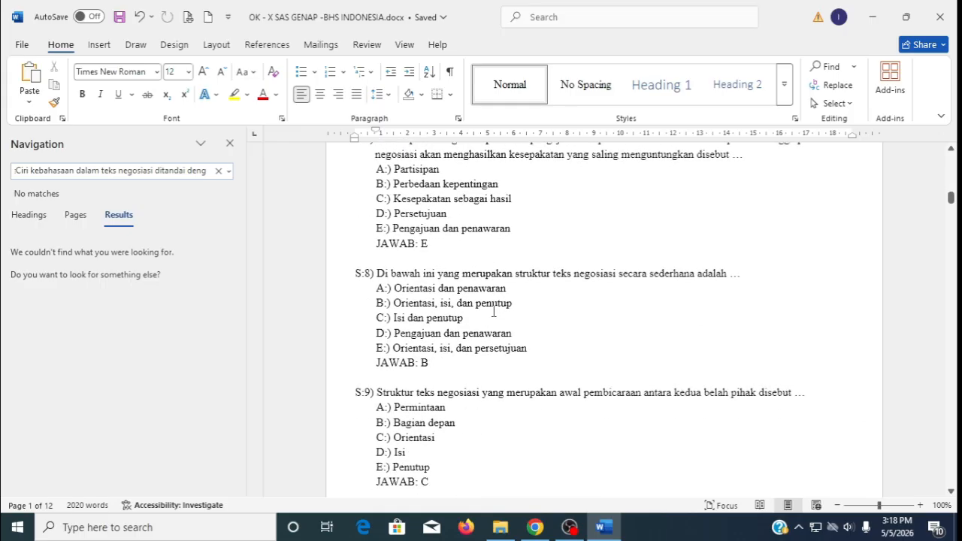
scroll(554, 306, up, 4)
Copy only "Ciri kebahasaan dalam teks" from option F of question 3 in FlyExam and search for it in the Word document
click(535, 527)
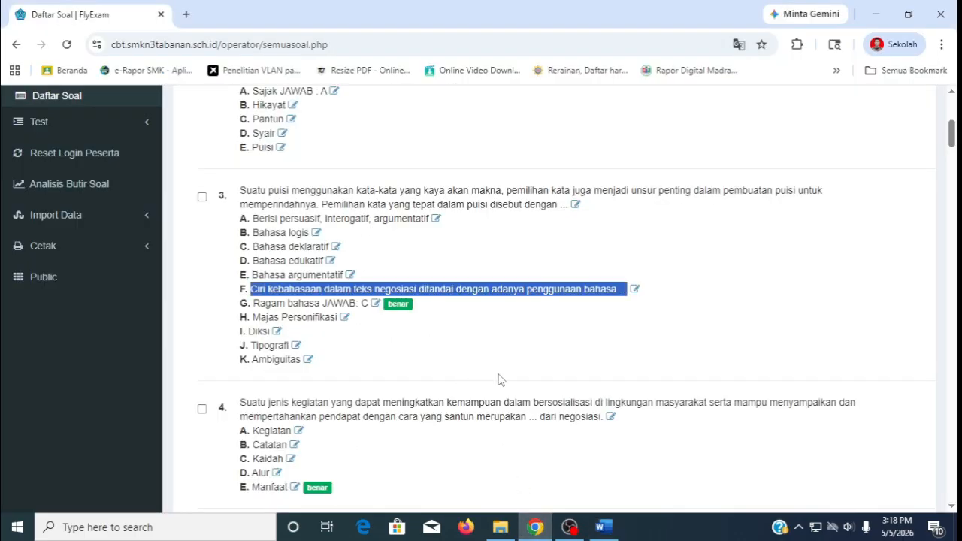
click(725, 332)
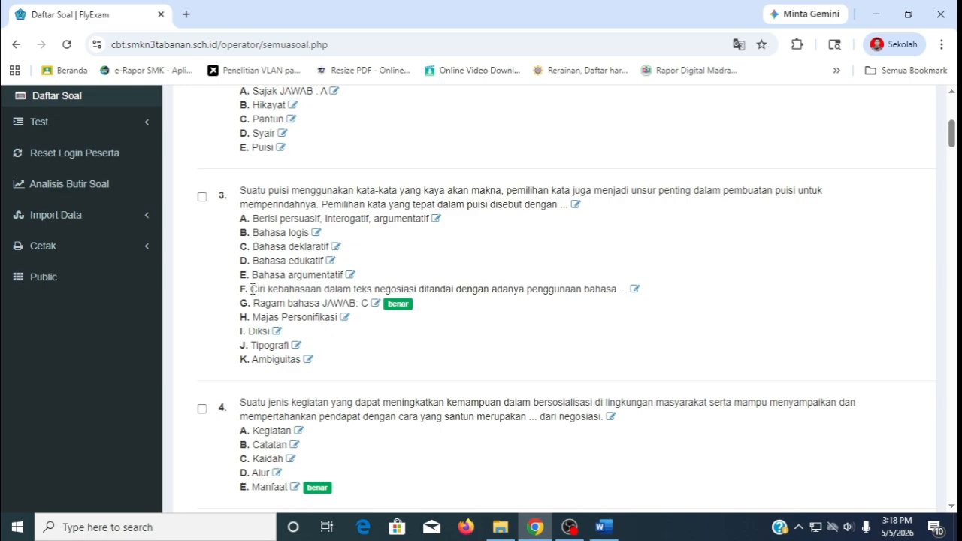
drag(254, 289, 374, 290)
key(ctrl+c)
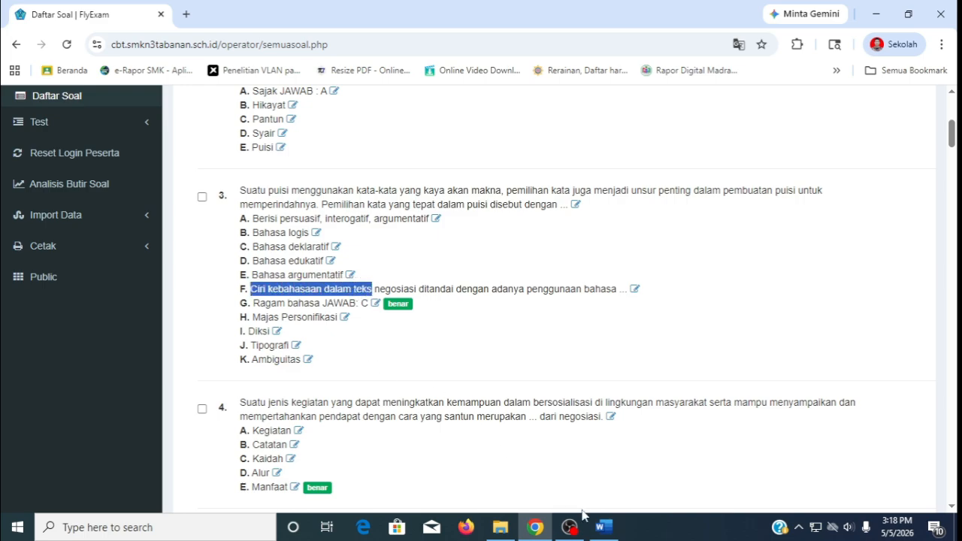
click(601, 527)
click(230, 143)
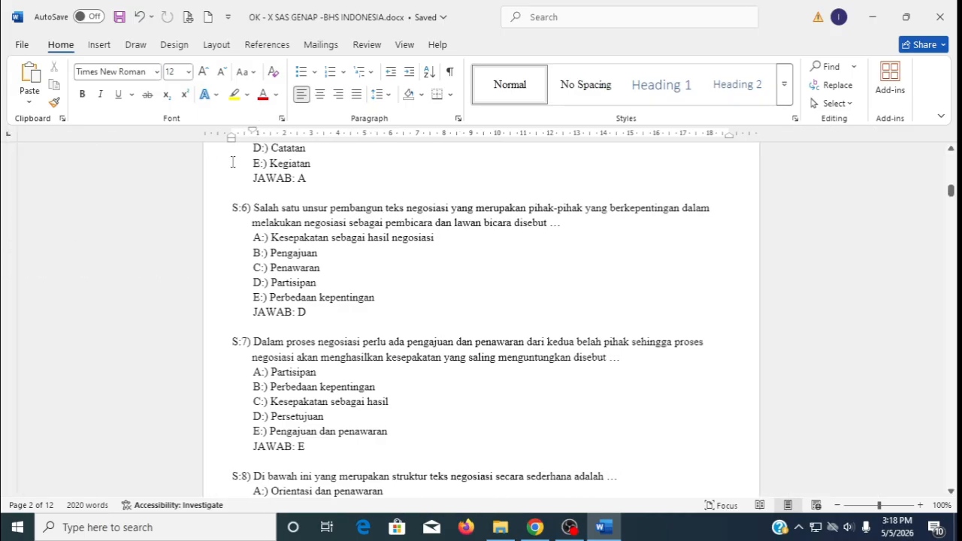
key(ctrl+f)
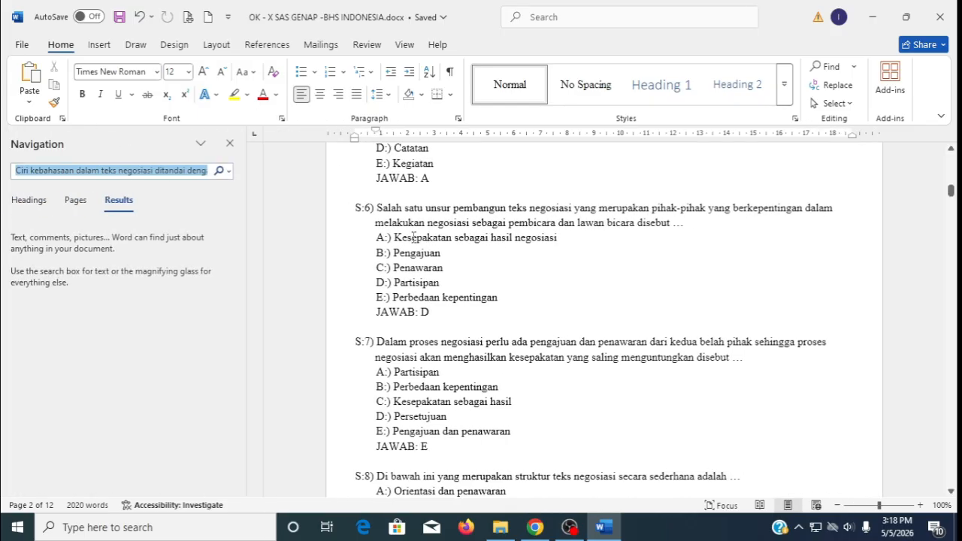
key(ctrl+v)
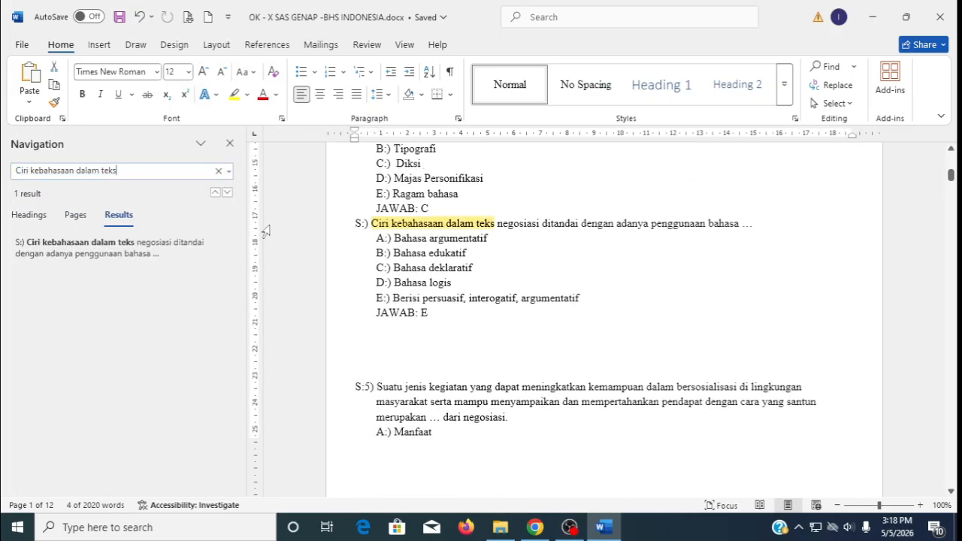
Compare options A to K of question 3 in FlyExam with question S:3 and the unnumbered question after it in Word
scroll(435, 269, up, 2)
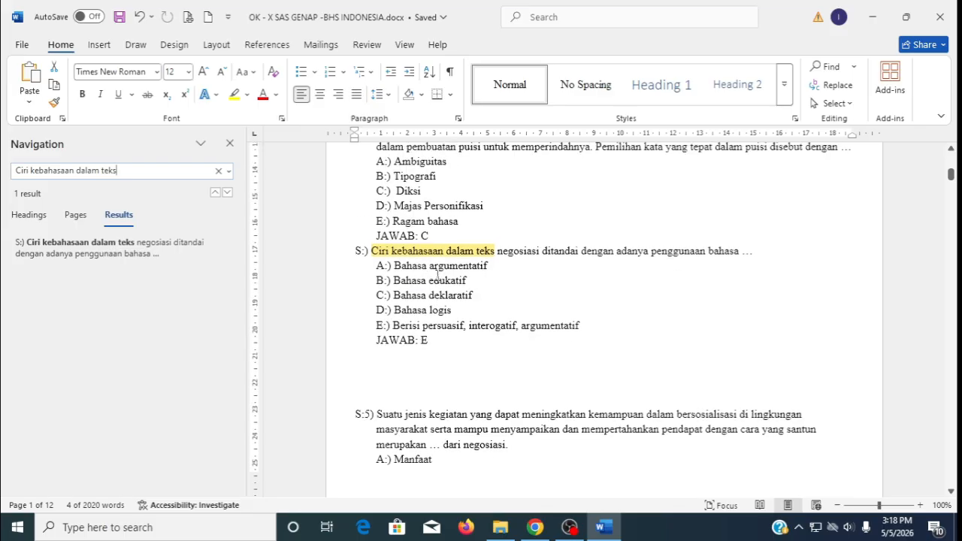
click(535, 527)
click(271, 287)
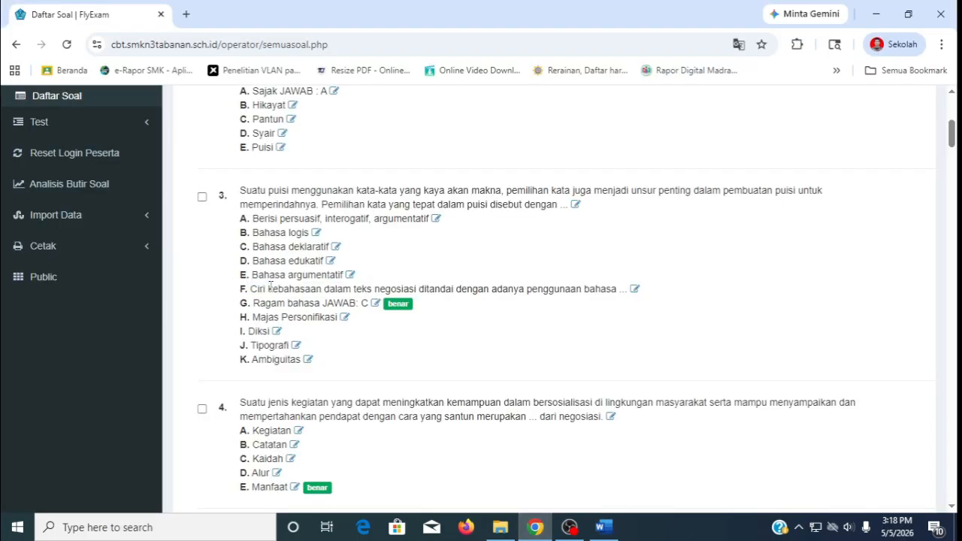
drag(252, 289, 338, 302)
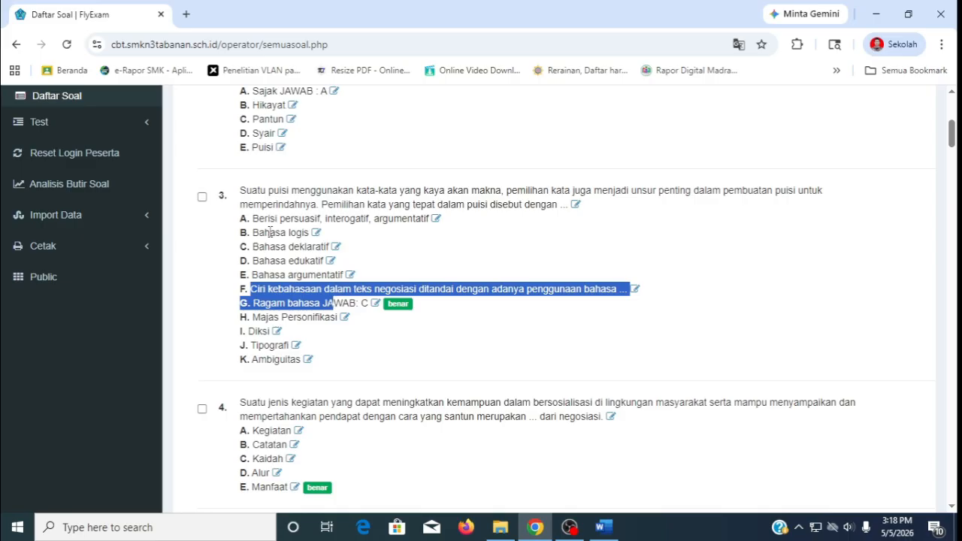
drag(241, 190, 316, 358)
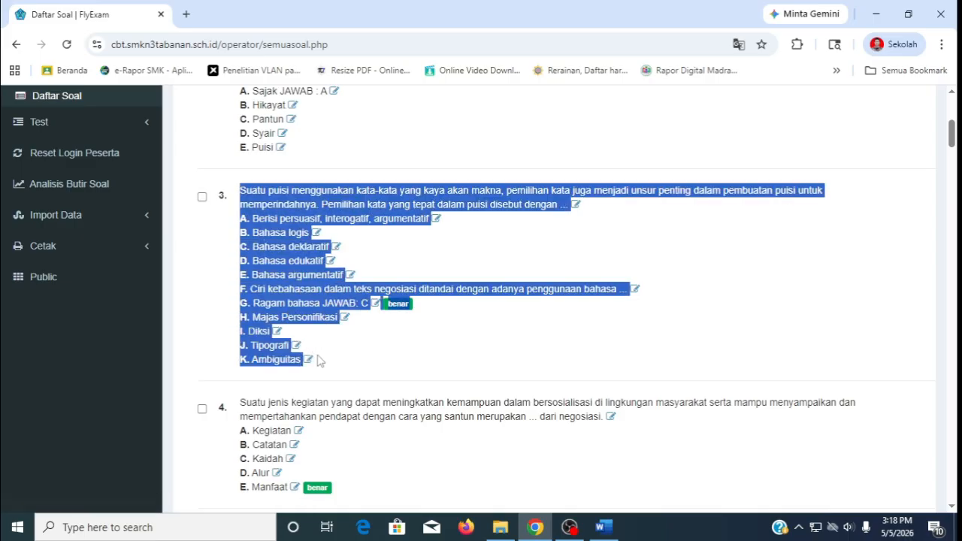
click(736, 292)
click(604, 527)
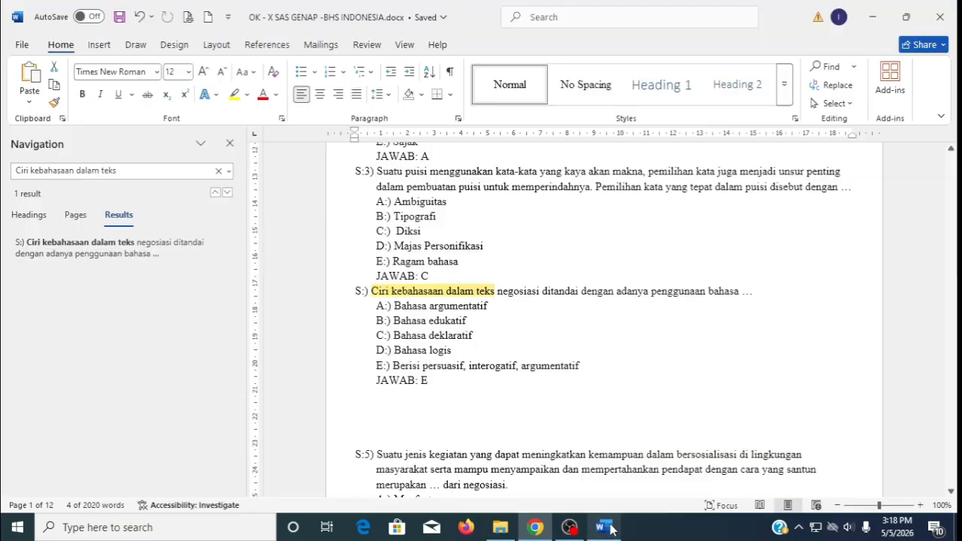
click(461, 233)
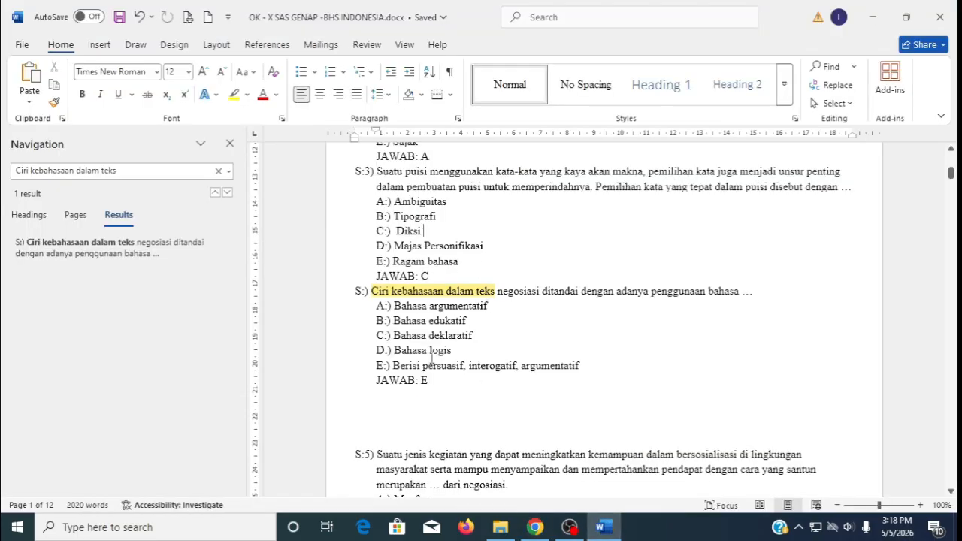
click(418, 382)
scroll(350, 207, up, 1)
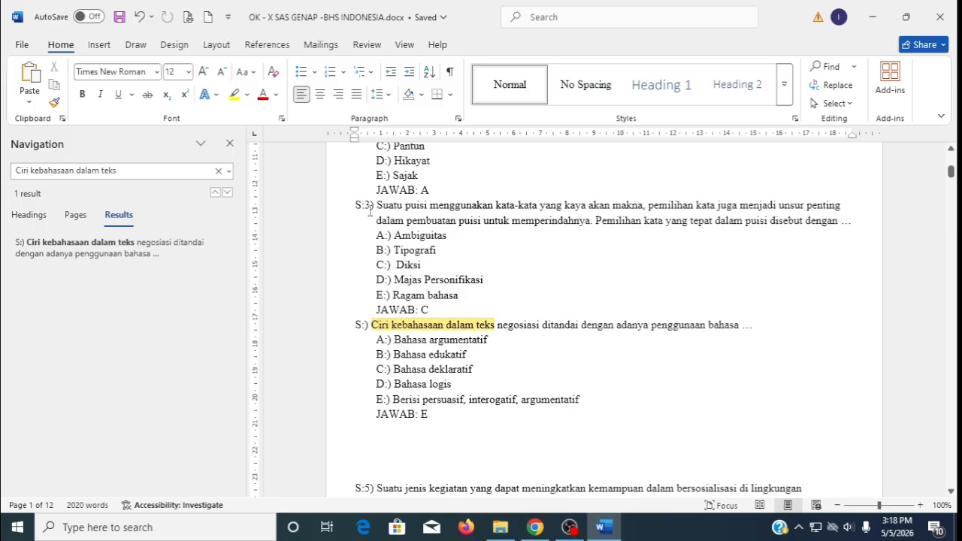
Add the missing number 4 to the label of the unnumbered question after S:3, making it S:4)
click(371, 205)
drag(373, 205, 354, 205)
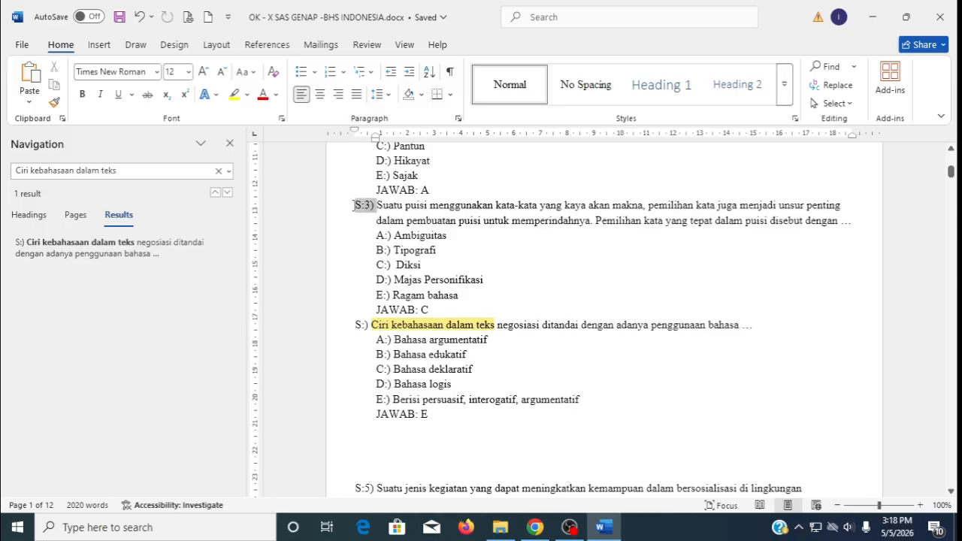
click(361, 325)
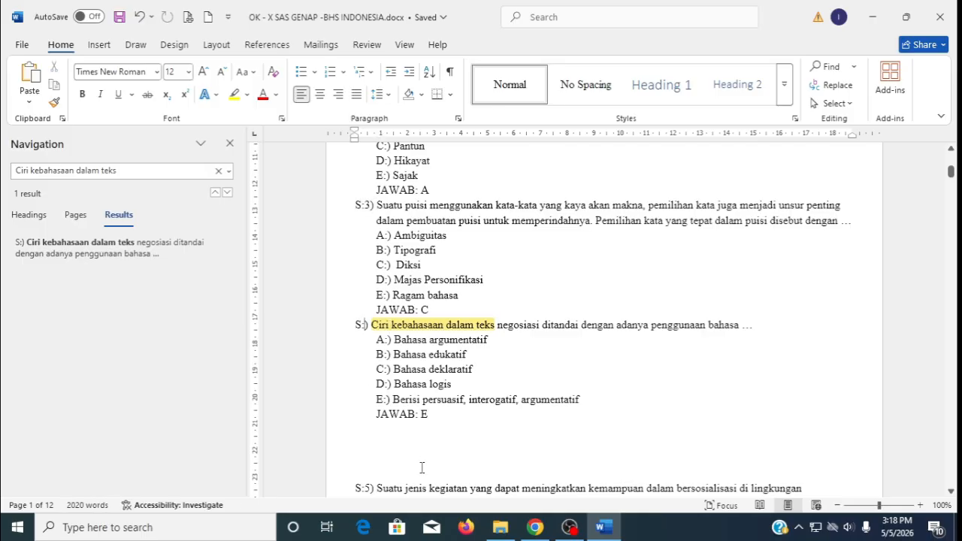
text(4)
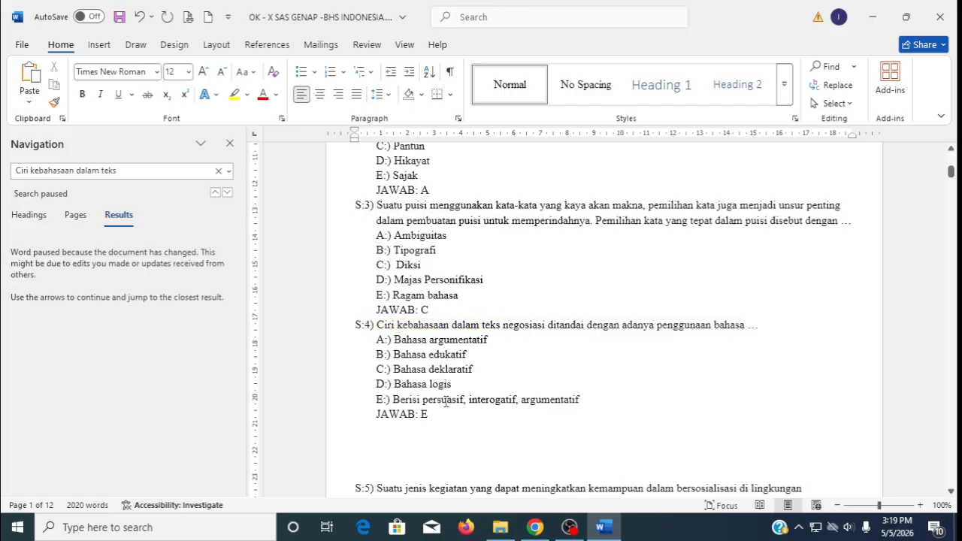
Check the format of question 4's S:4) label, its option labels A:) to E:) and its JAWAB: line
scroll(446, 398, down, 2)
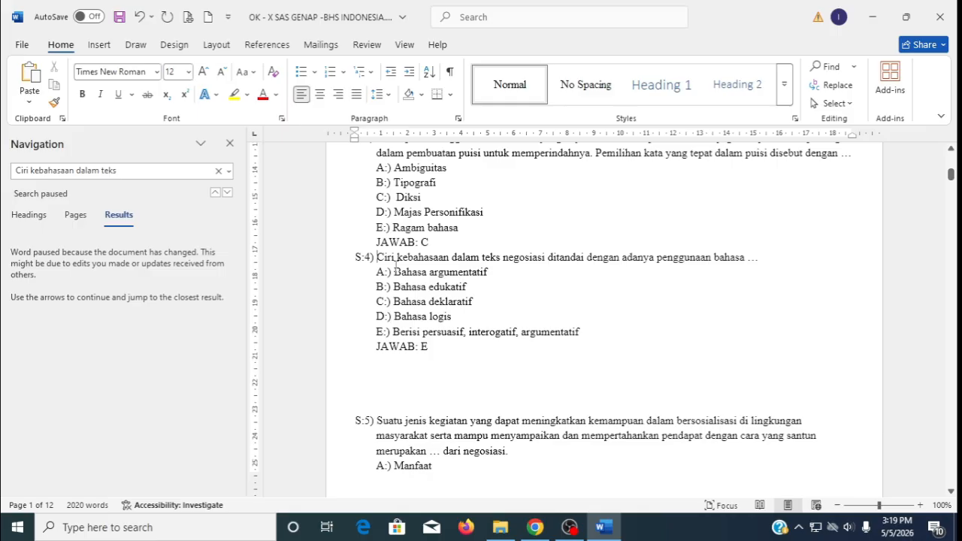
scroll(415, 289, up, 1)
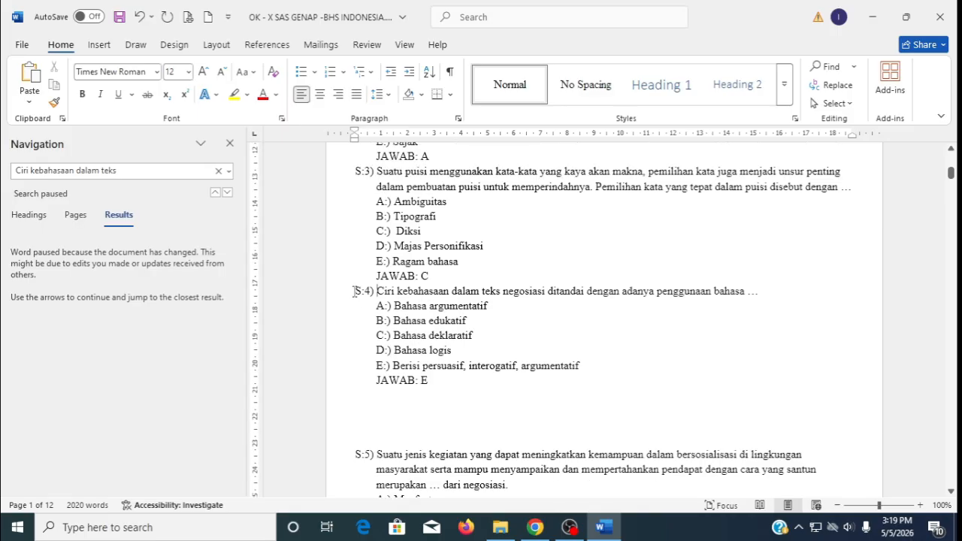
drag(353, 291, 376, 292)
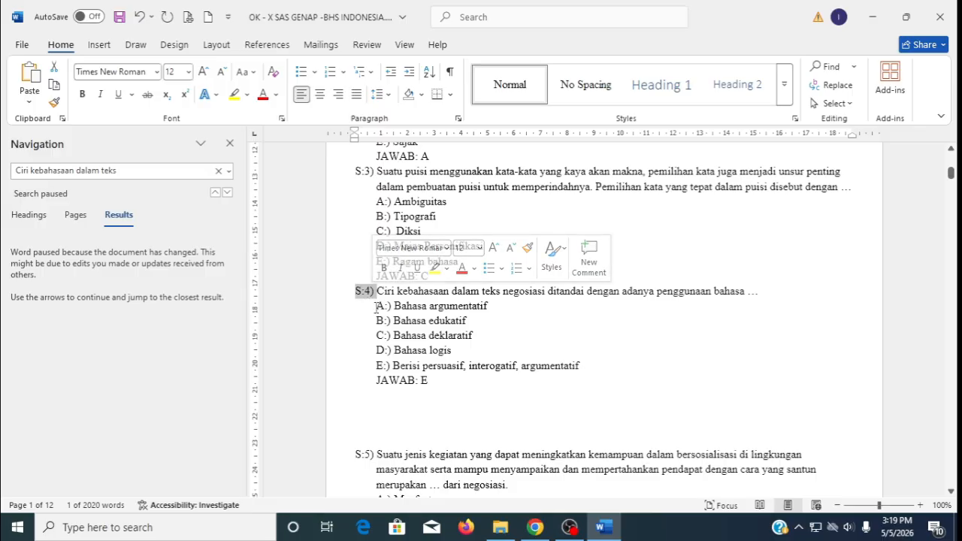
drag(376, 307, 388, 308)
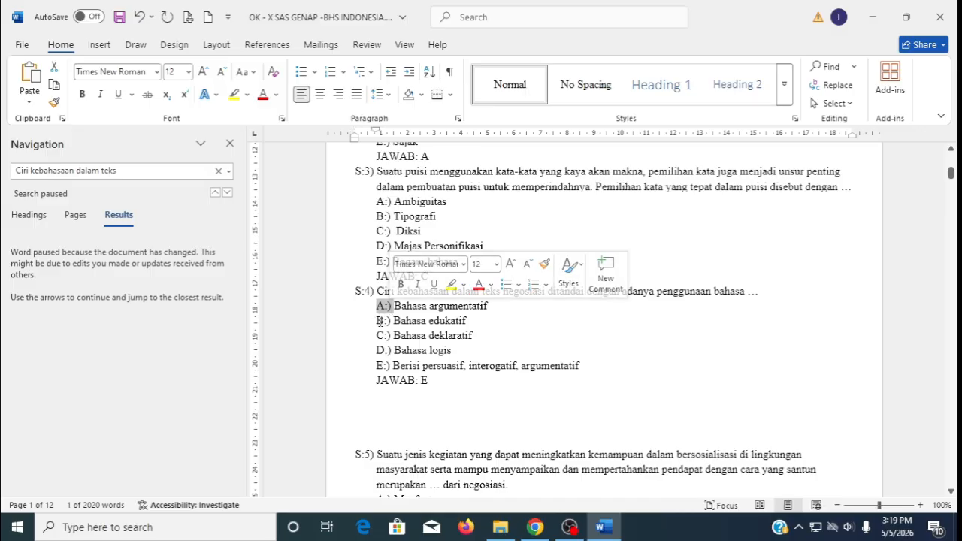
mouse_move(377, 321)
mouse_down()
mouse_move(390, 323)
mouse_move(386, 335)
mouse_up()
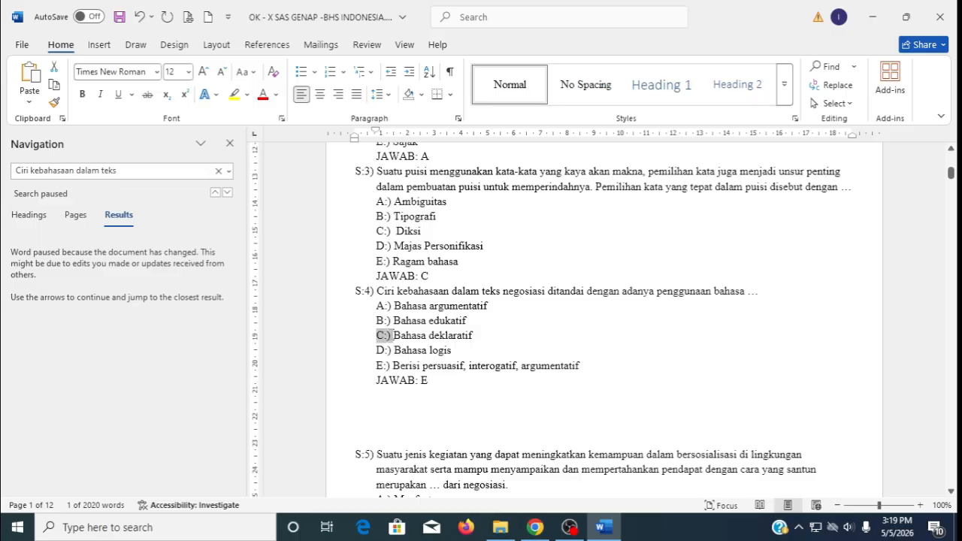
drag(376, 350, 388, 367)
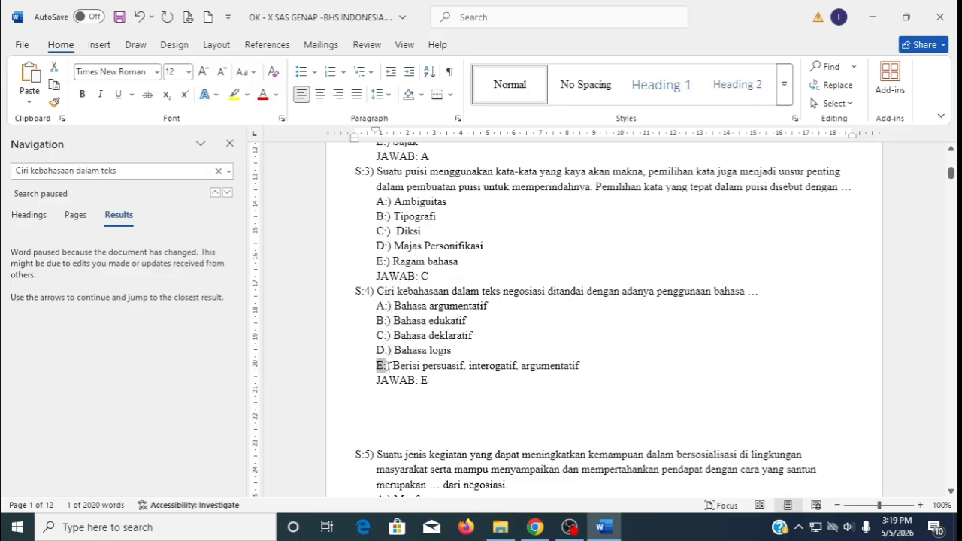
click(495, 381)
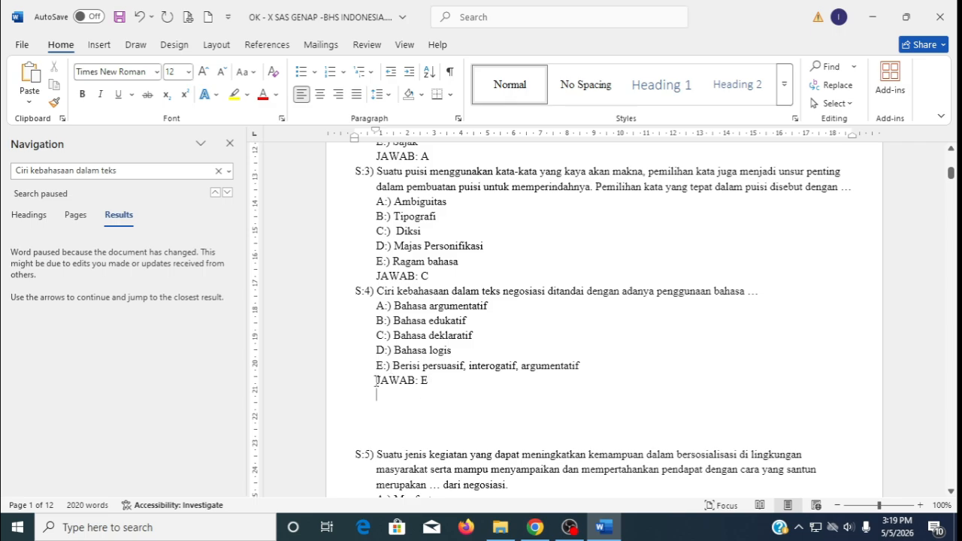
drag(380, 381, 417, 385)
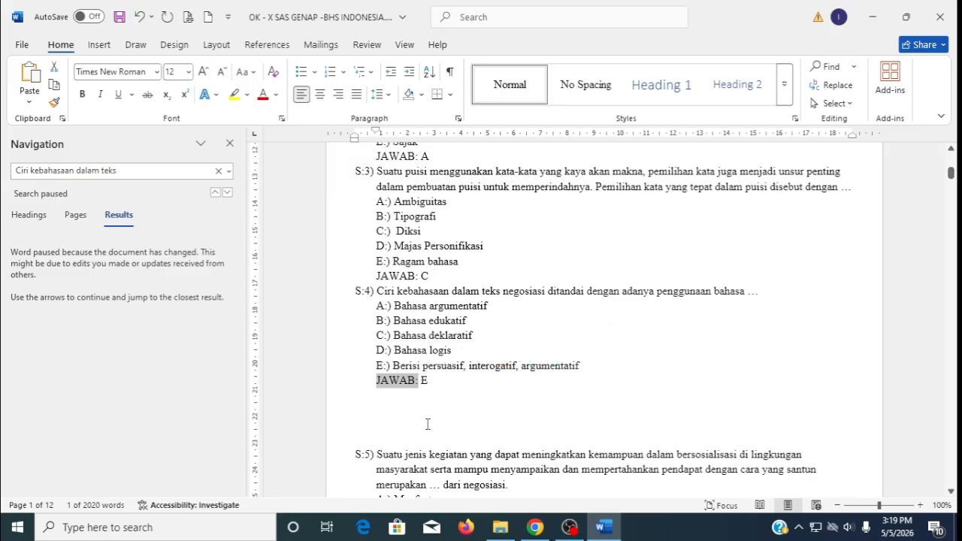
Save the corrected Word document and close the search results
click(406, 387)
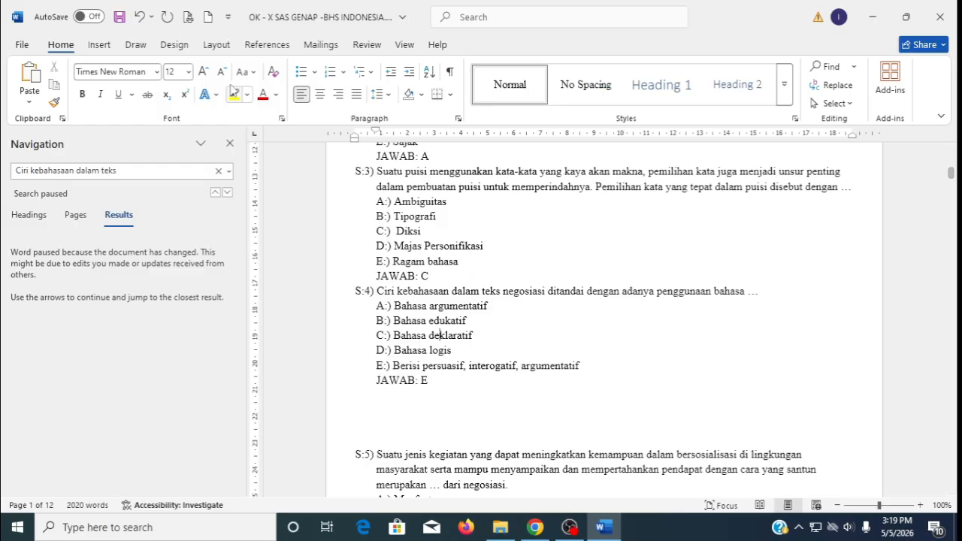
click(119, 16)
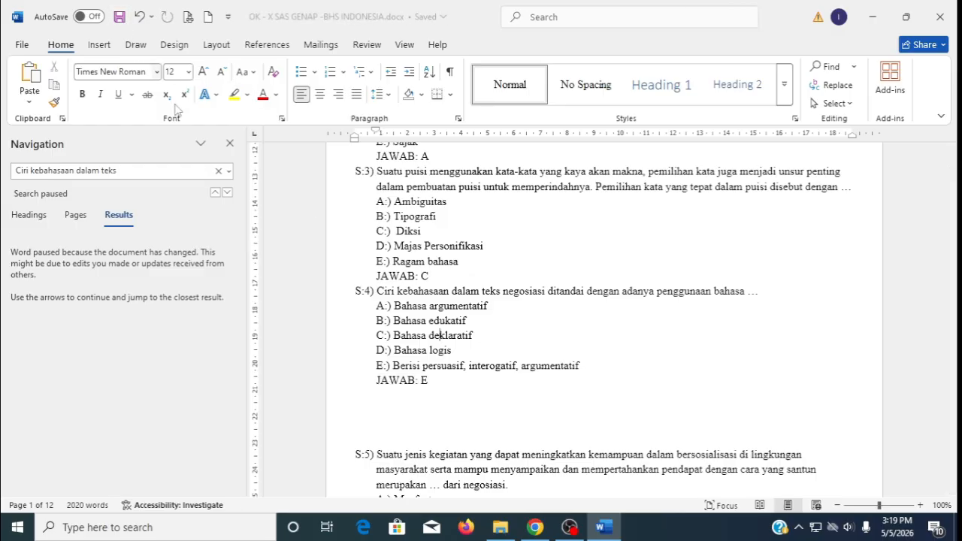
click(230, 144)
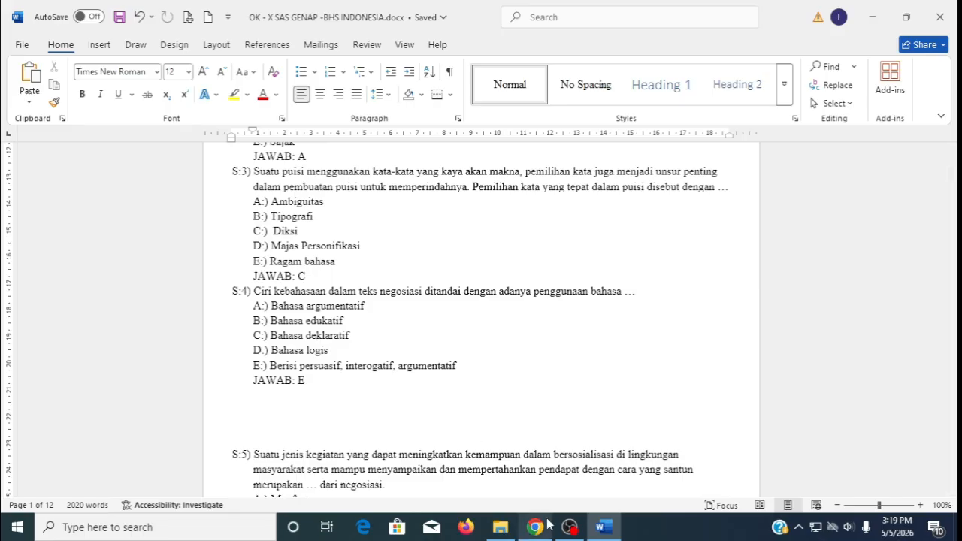
Switch to FlyExam in Chrome and look through the imported questions from question 4 to the end of the list
click(535, 527)
scroll(395, 304, down, 3)
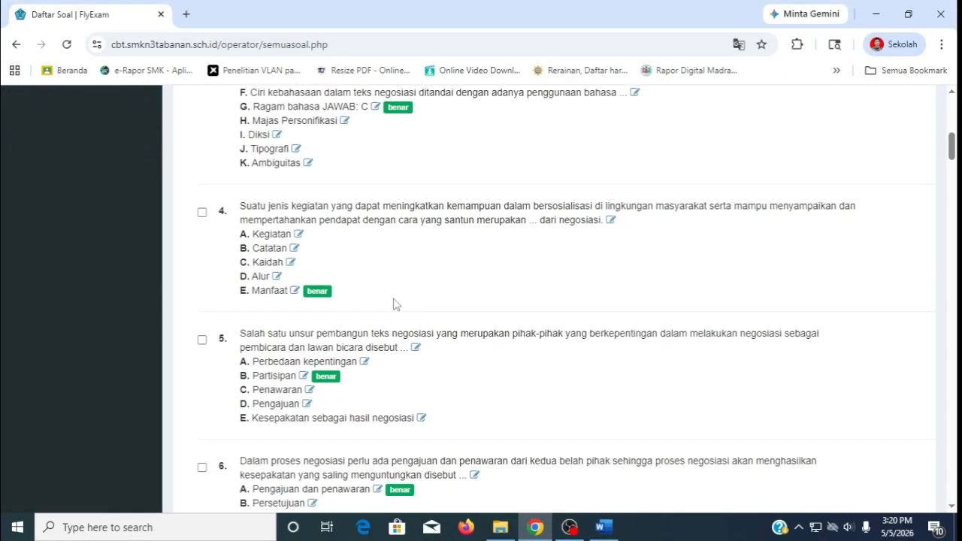
scroll(395, 305, down, 4)
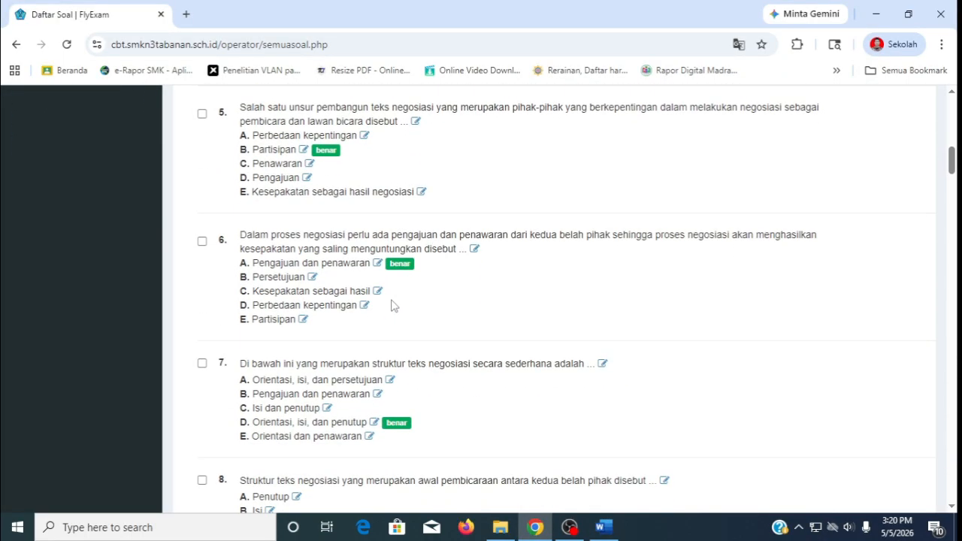
scroll(392, 307, down, 4)
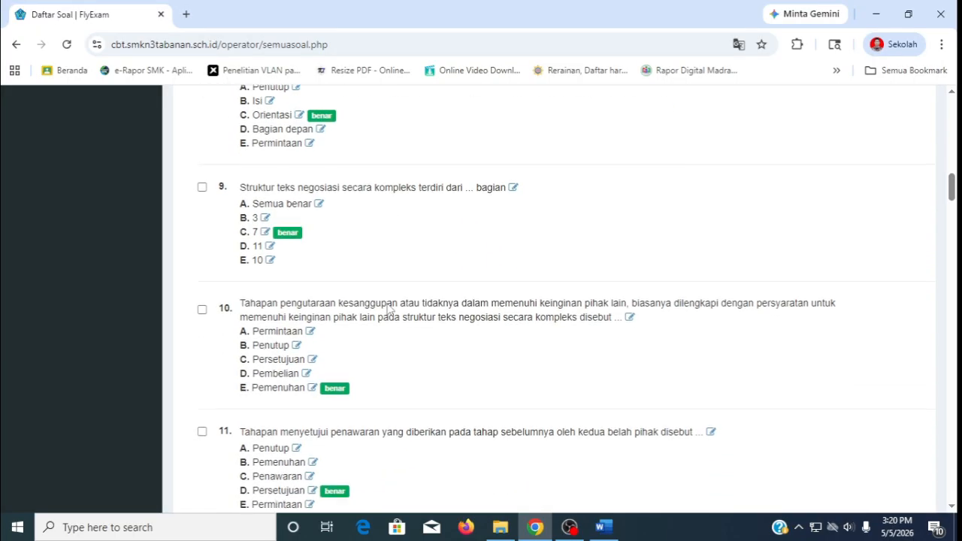
scroll(384, 304, down, 6)
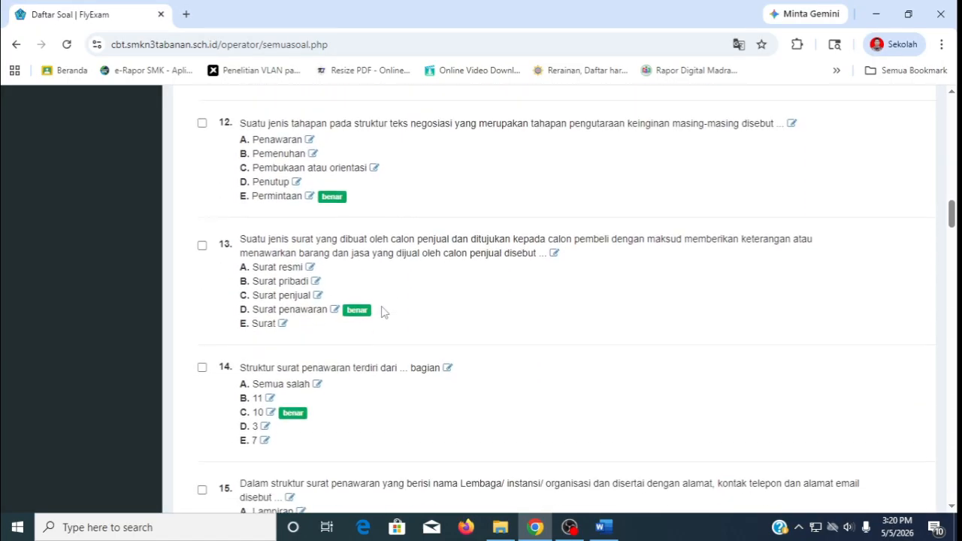
scroll(381, 312, down, 7)
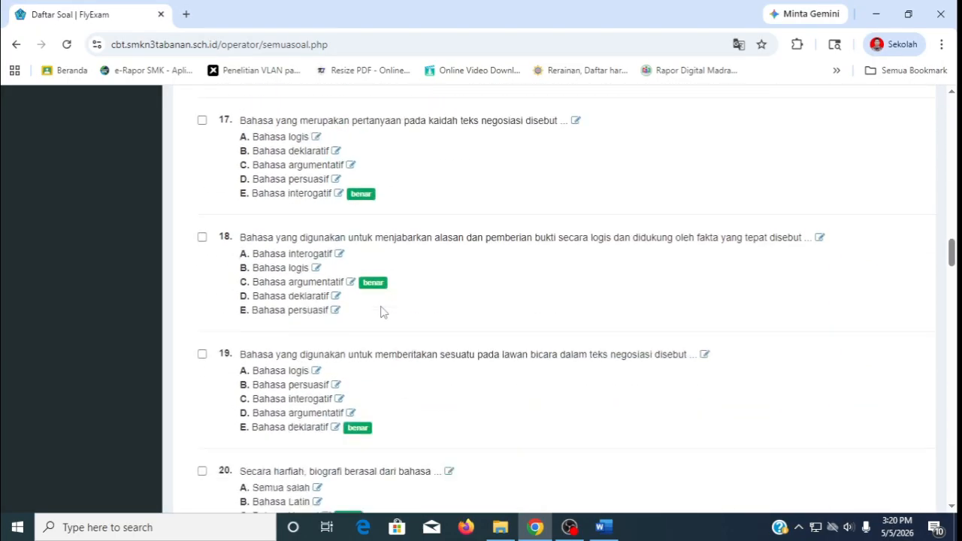
scroll(381, 312, down, 8)
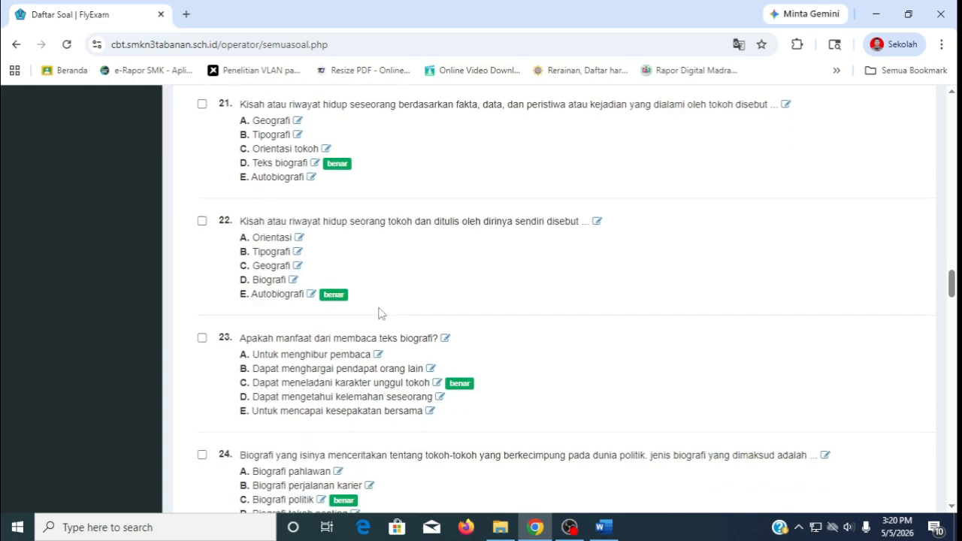
scroll(380, 313, down, 8)
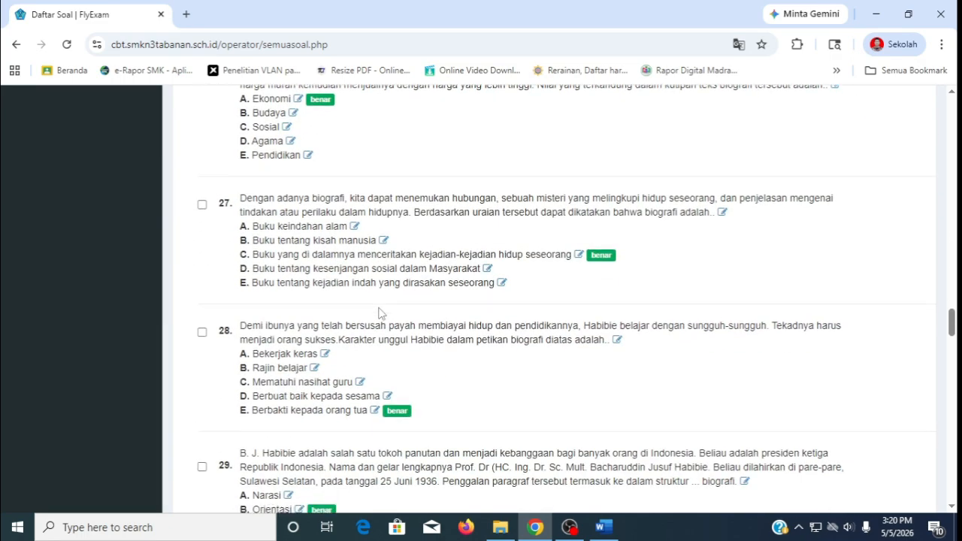
scroll(380, 313, down, 1)
scroll(380, 313, down, 5)
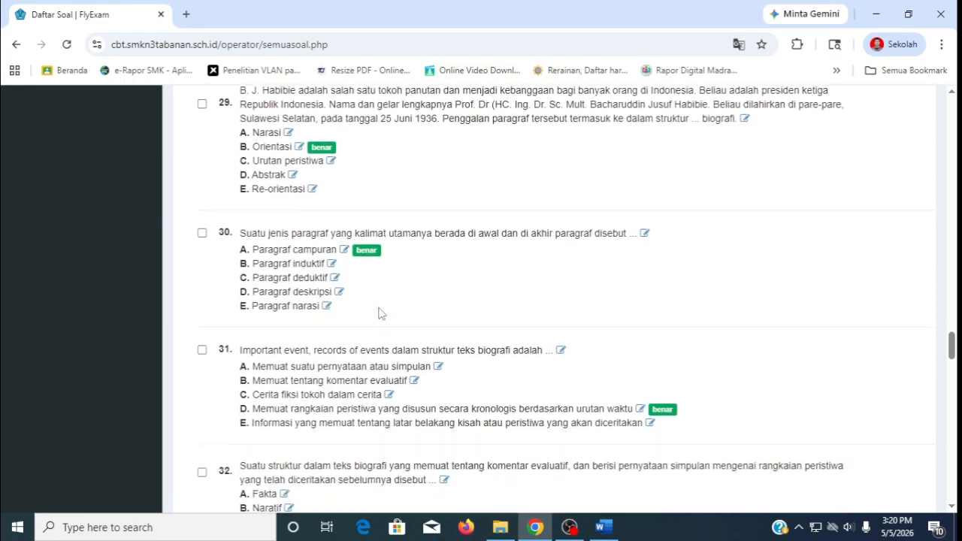
scroll(380, 313, down, 8)
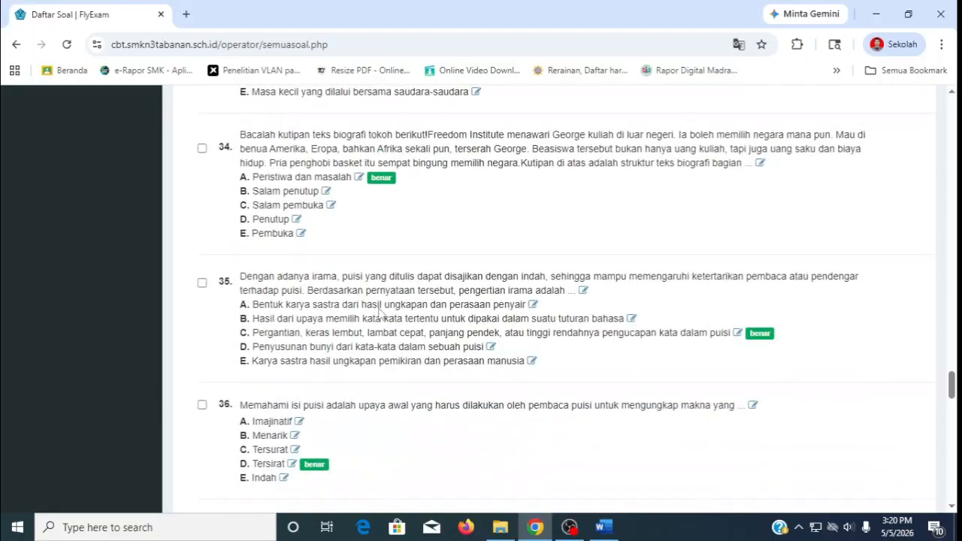
scroll(380, 309, down, 10)
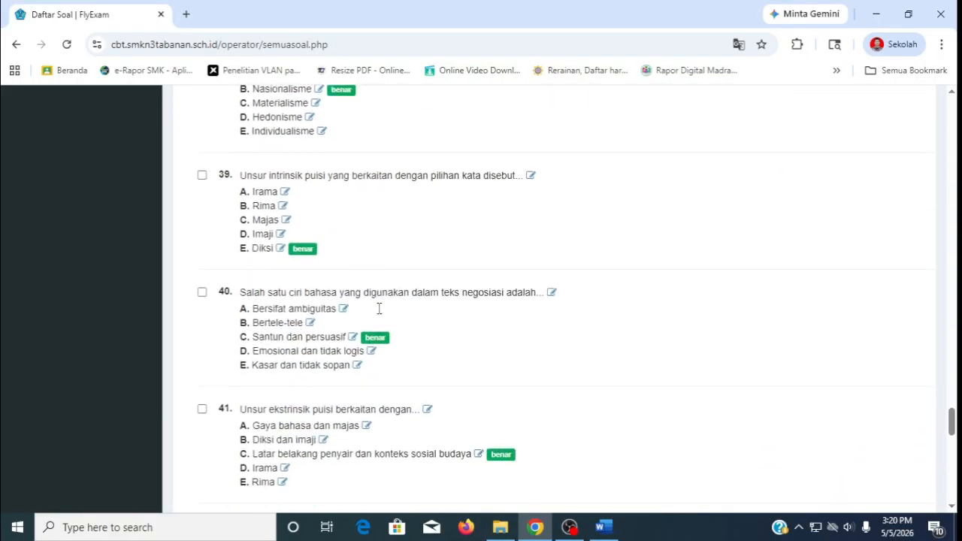
scroll(379, 308, down, 4)
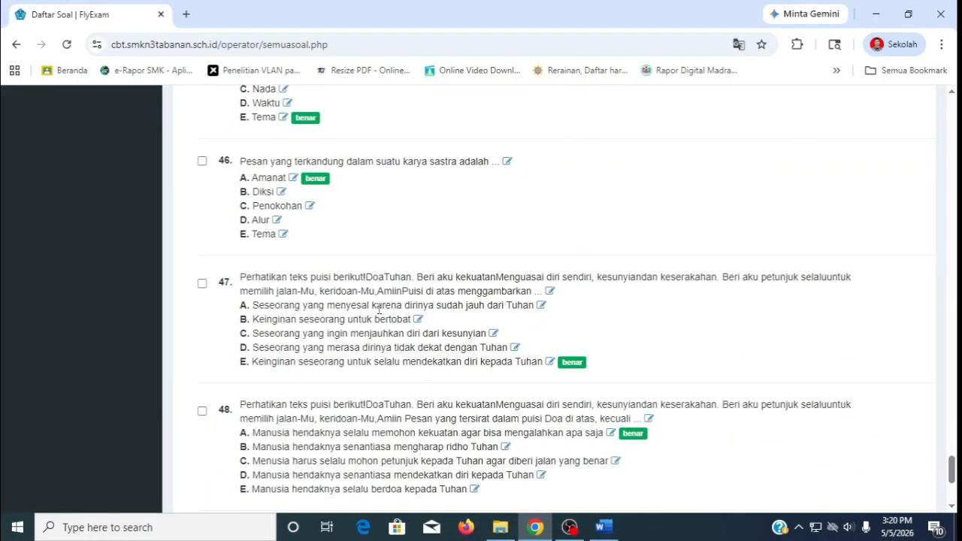
scroll(391, 339, up, 1)
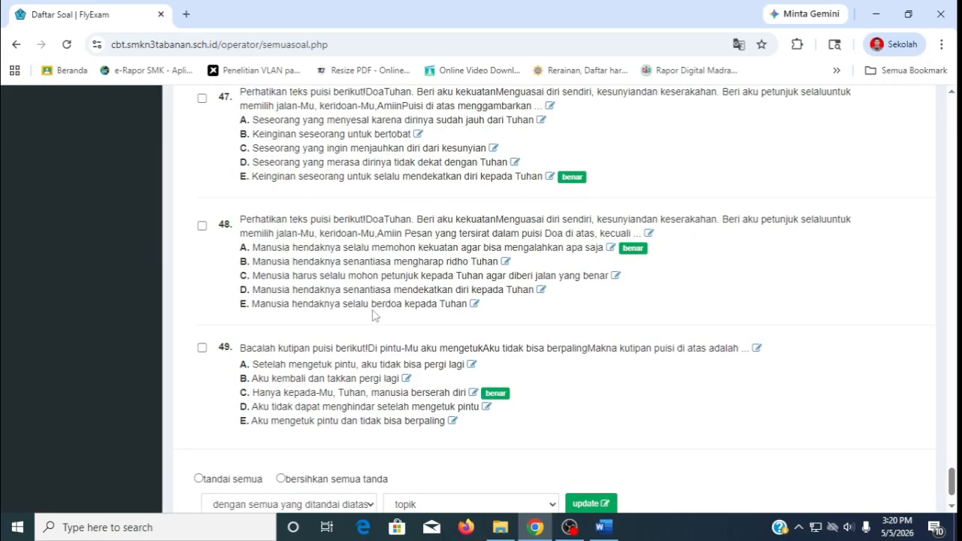
scroll(413, 391, down, 1)
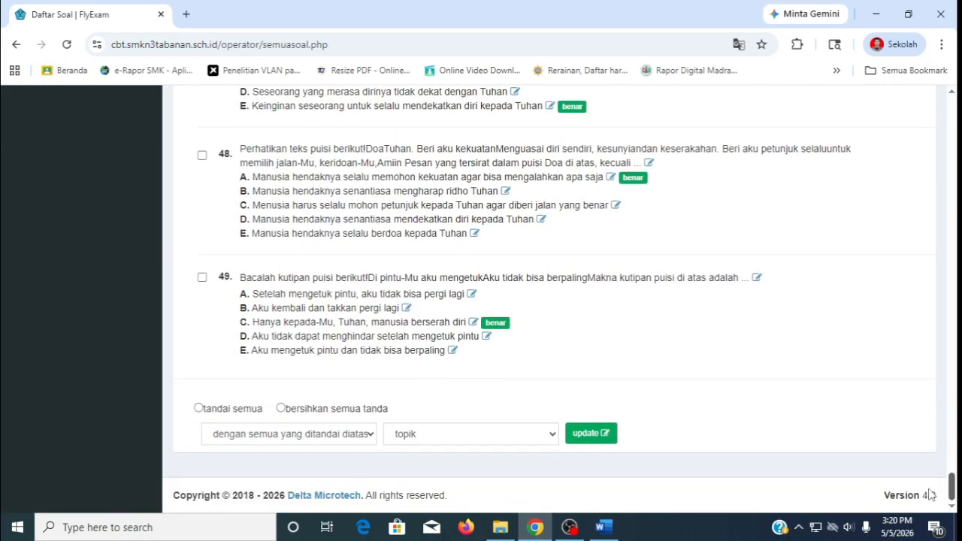
Switch to Word and check the number and content of the document's last question against the FlyExam list
click(602, 527)
scroll(414, 389, down, 6)
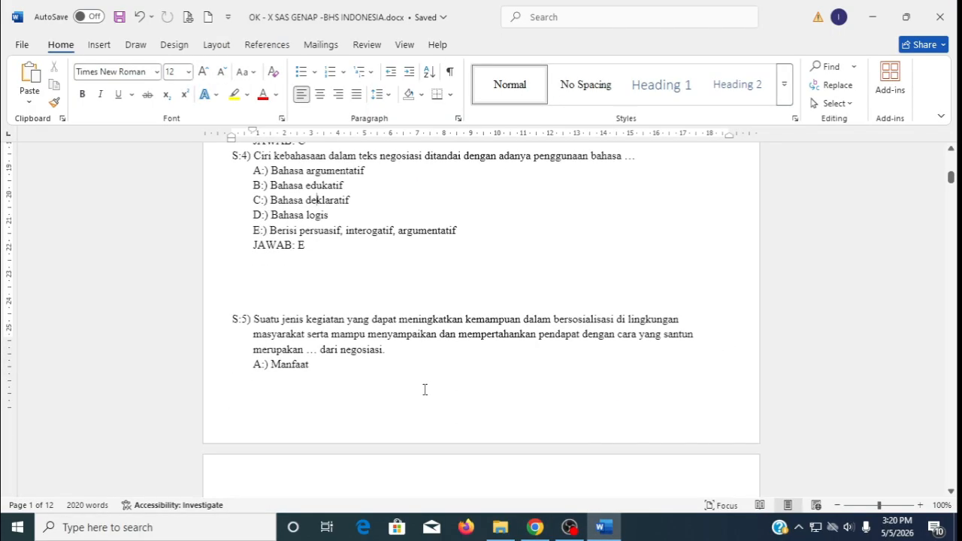
drag(951, 197, 948, 487)
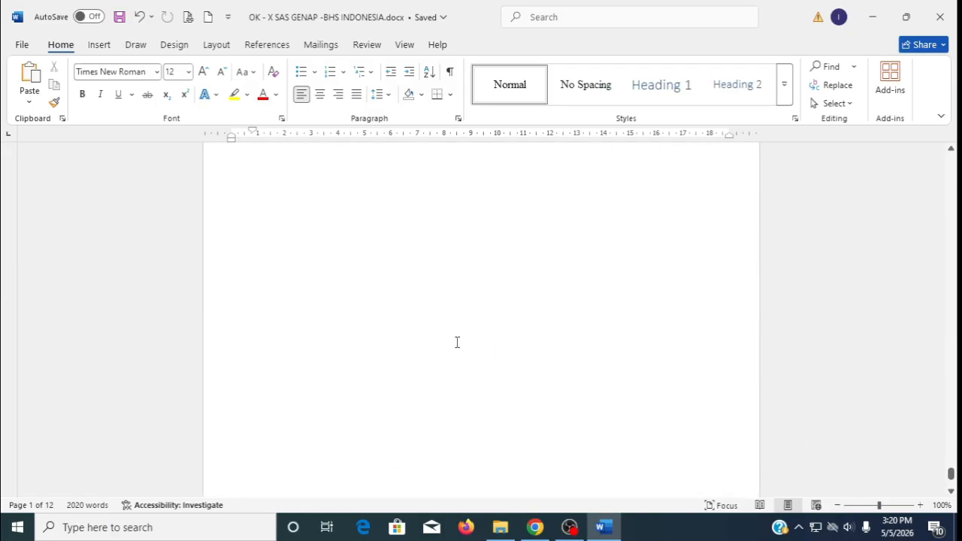
scroll(352, 315, up, 10)
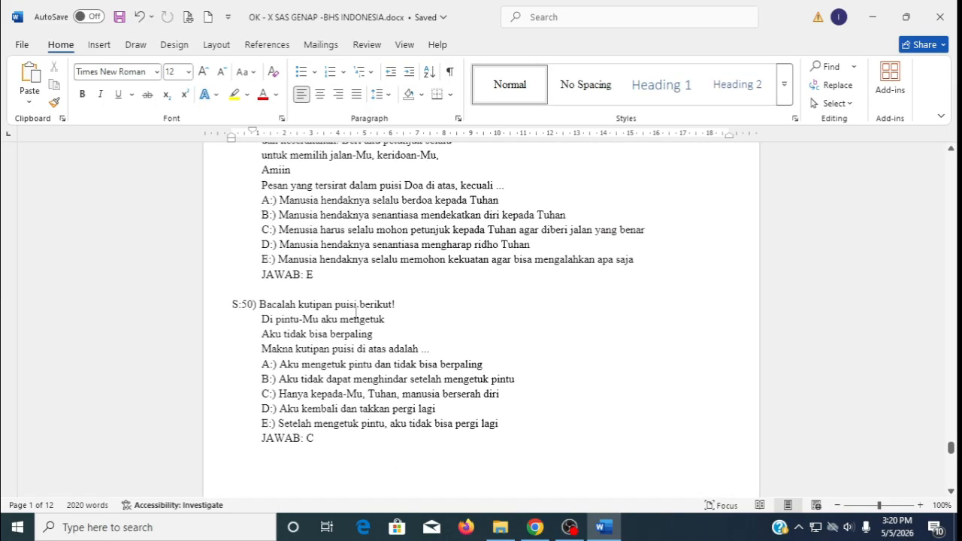
Return to FlyExam, review the question list again, and mark all questions of topic SASBK - X - BAHASA INDONESIA
click(535, 527)
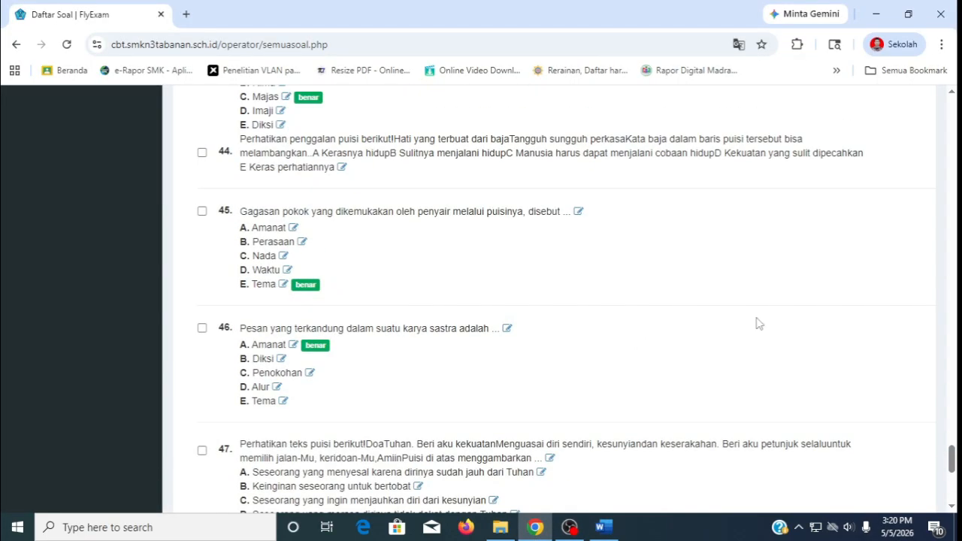
drag(951, 460, 952, 94)
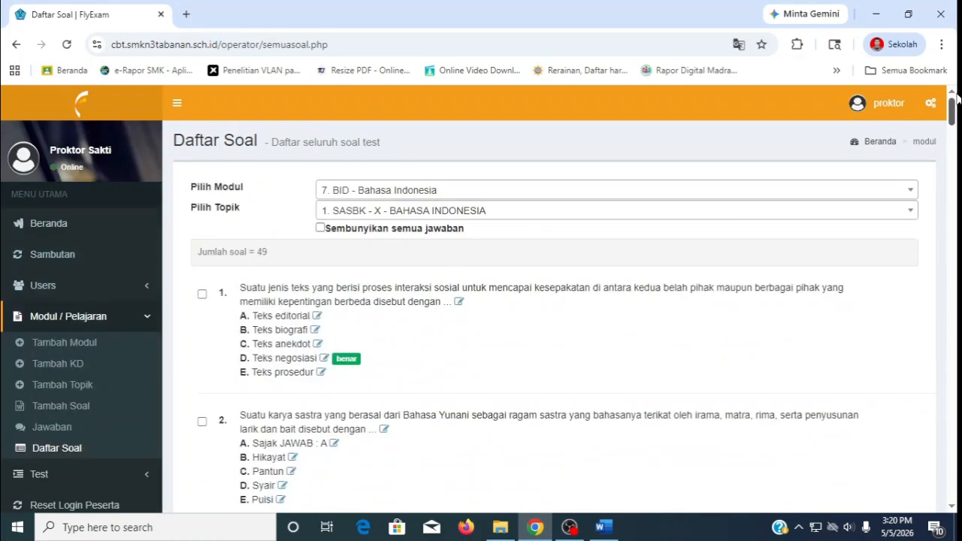
scroll(421, 326, down, 5)
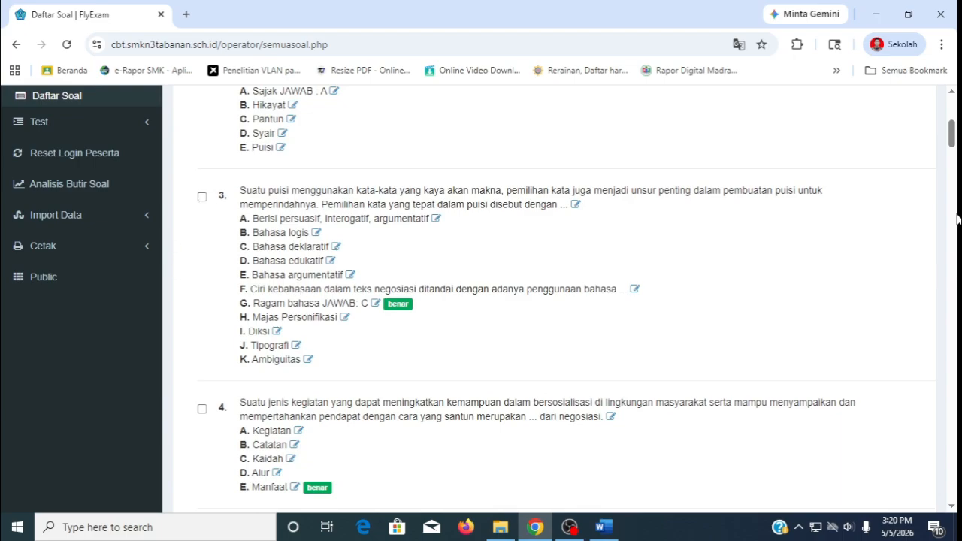
drag(953, 150, 924, 501)
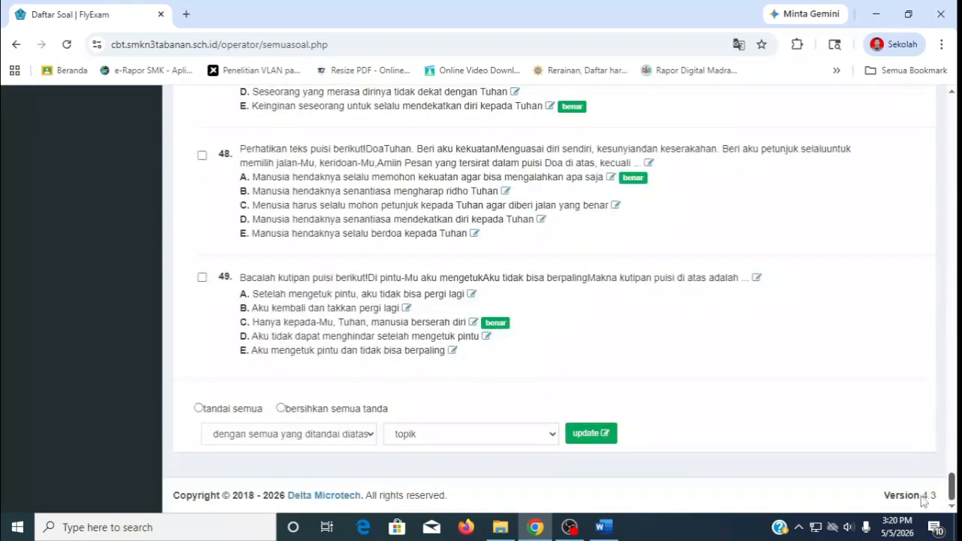
click(198, 408)
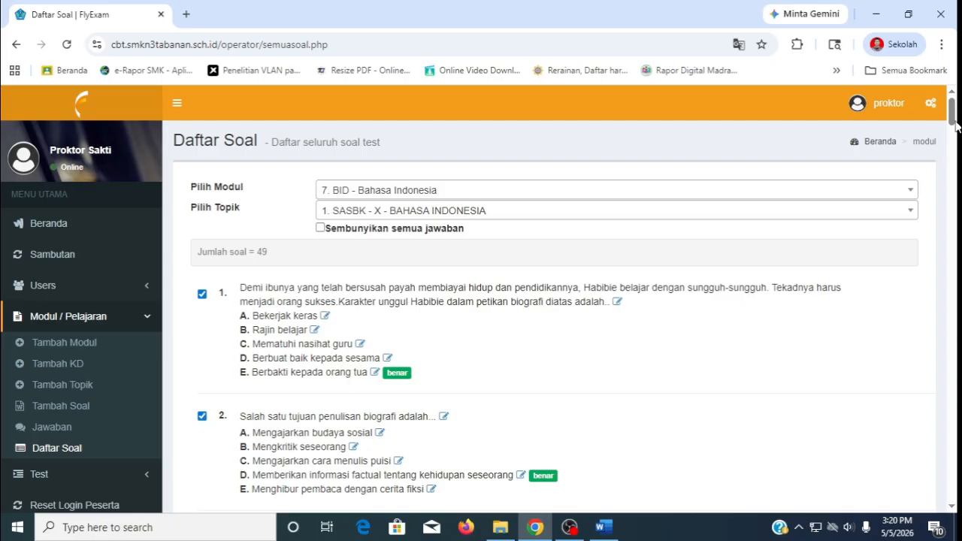
Delete all marked questions of the topic SASBK - X - BAHASA INDONESIA using the bulk action hapus
drag(952, 124, 889, 494)
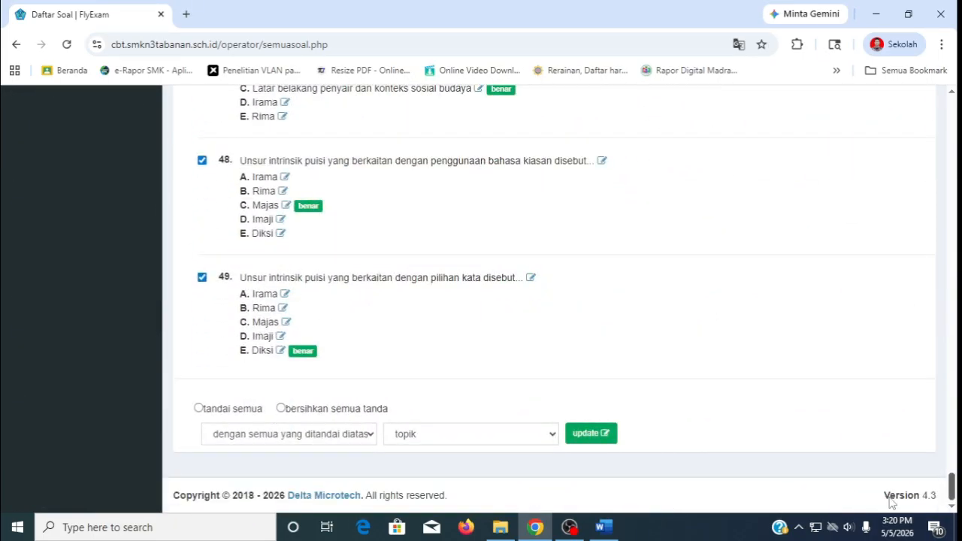
click(303, 435)
click(247, 380)
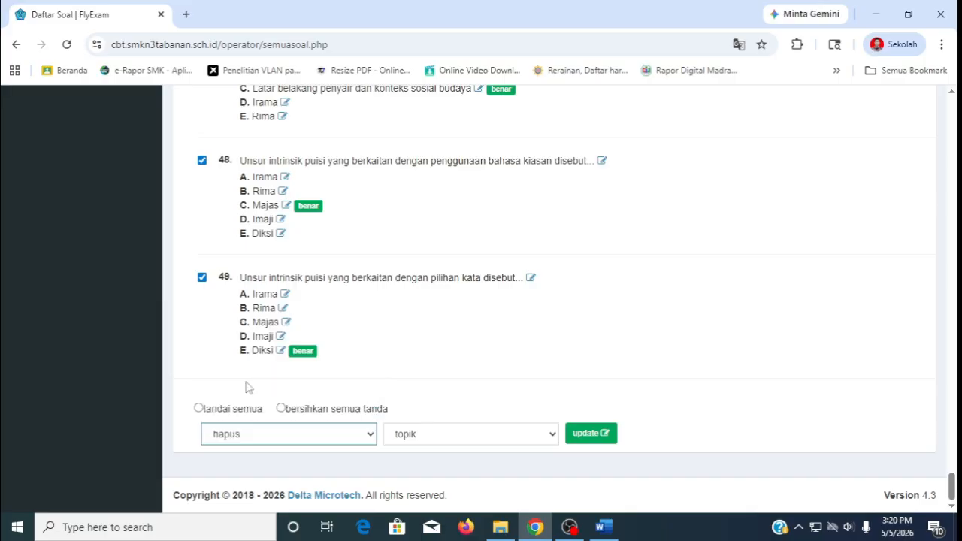
click(592, 436)
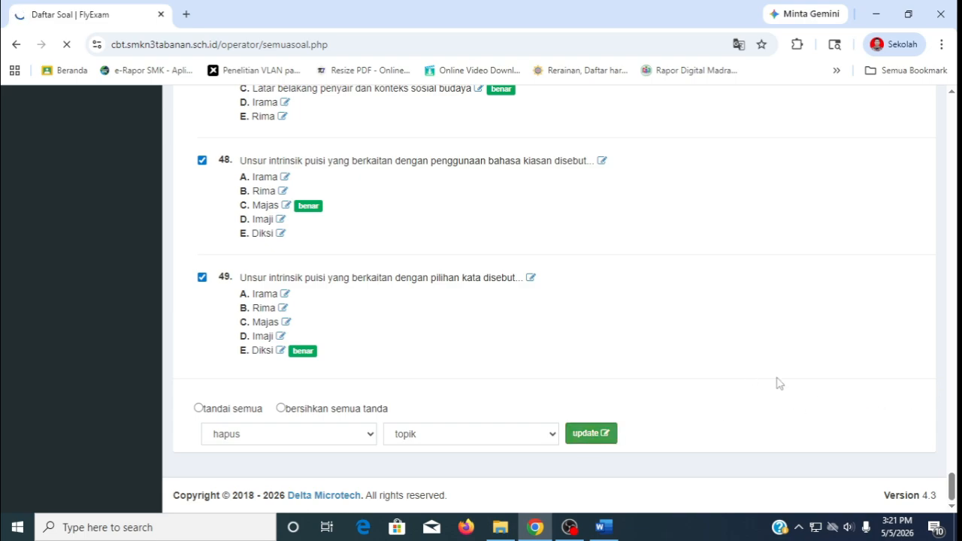
drag(954, 492, 924, 118)
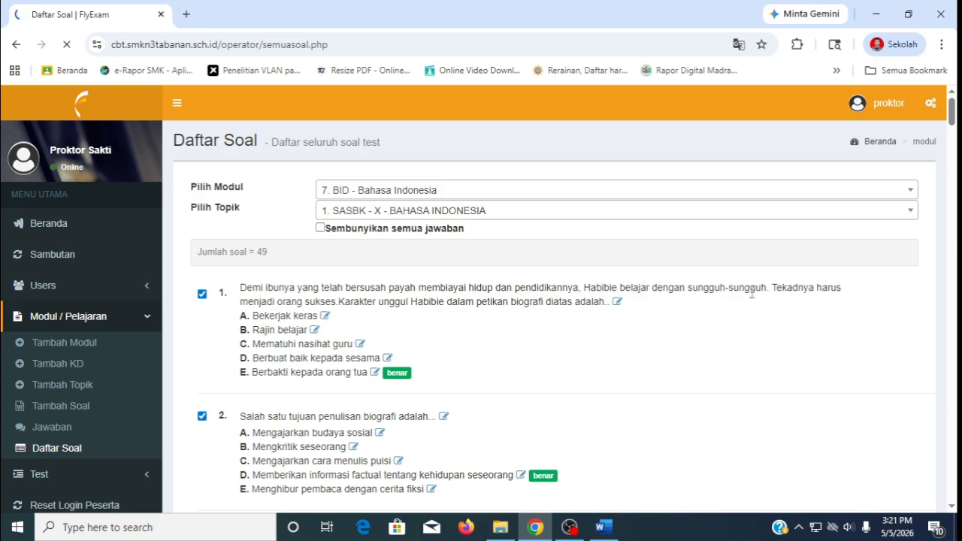
scroll(744, 315, down, 3)
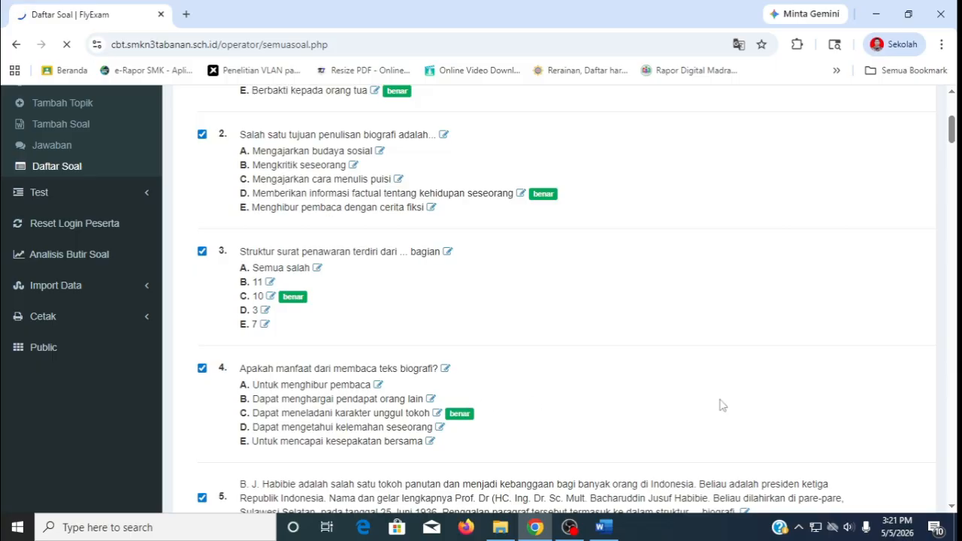
scroll(862, 349, up, 3)
scroll(862, 350, up, 1)
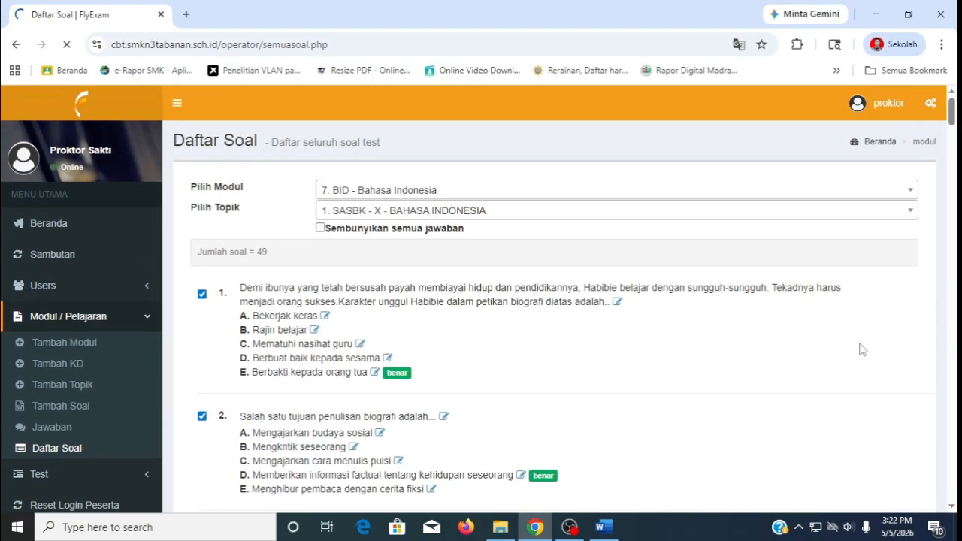
scroll(712, 404, down, 3)
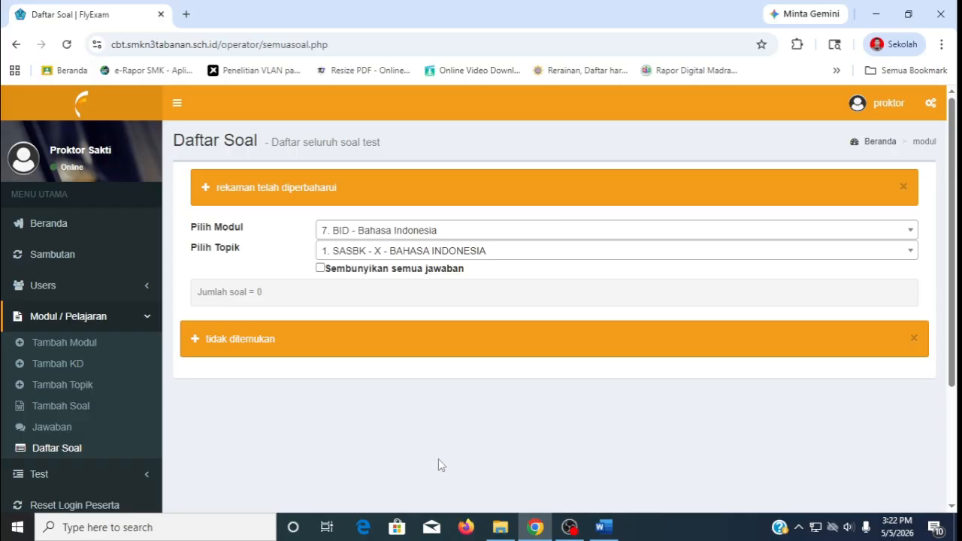
Open the Word question import and choose module BID - Bahasa Indonesia with topic SASBK - X - BAHASA INDONESIA
scroll(346, 428, down, 1)
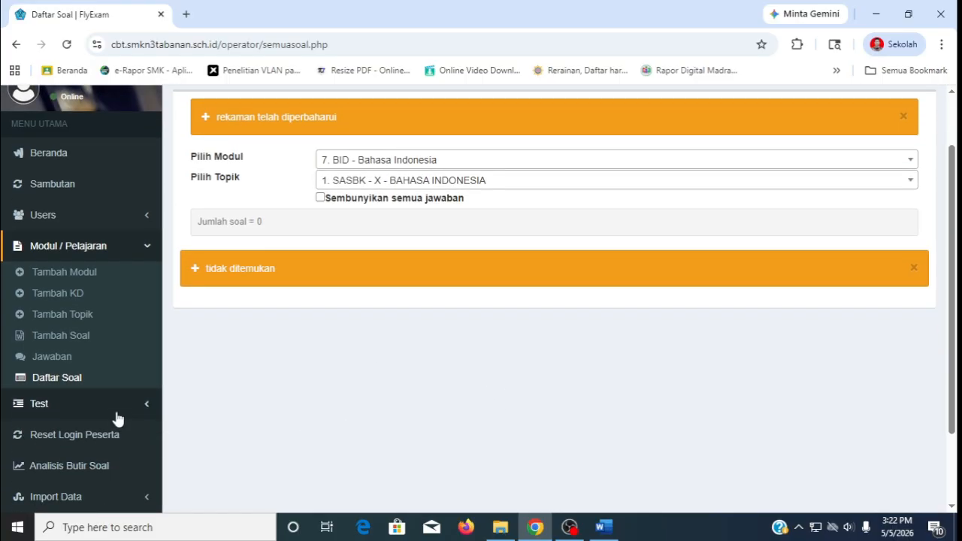
scroll(218, 435, down, 1)
scroll(231, 450, down, 1)
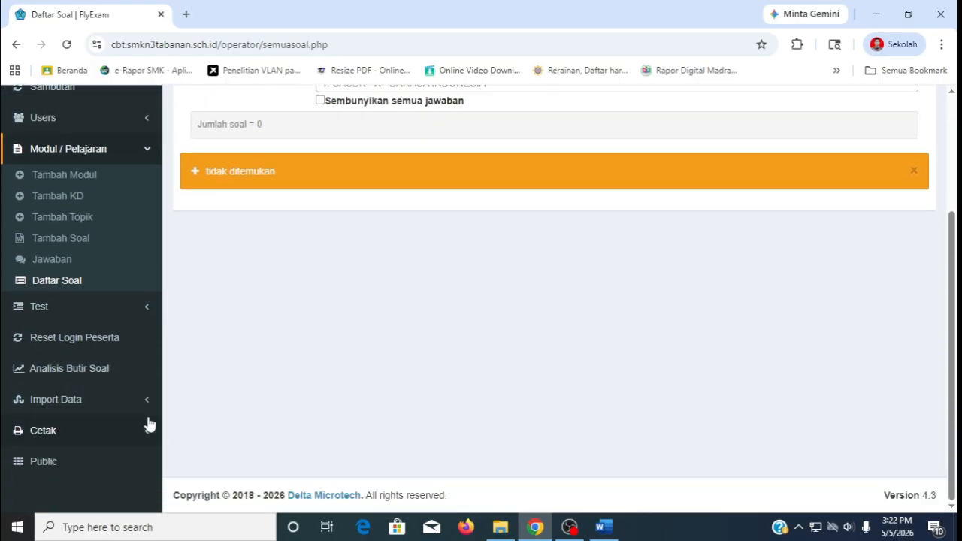
click(98, 406)
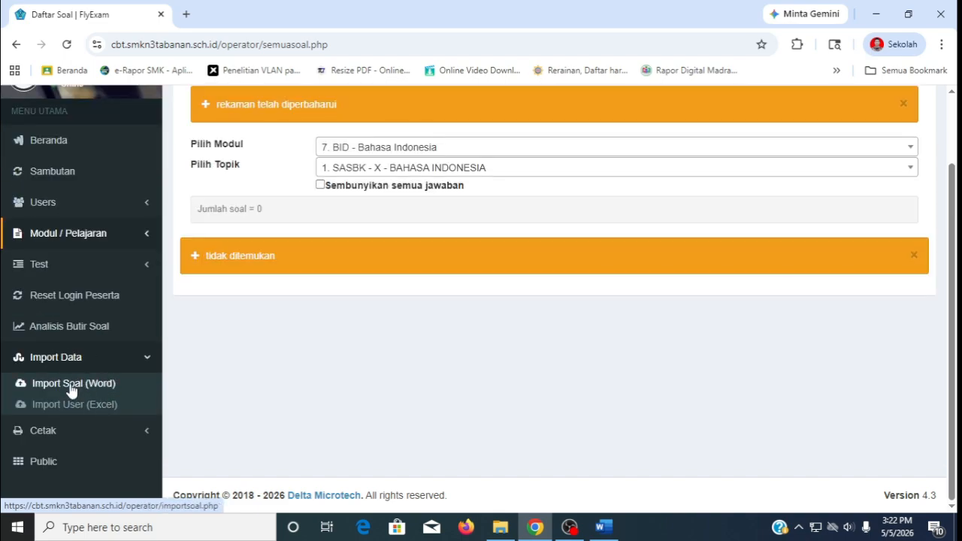
click(72, 388)
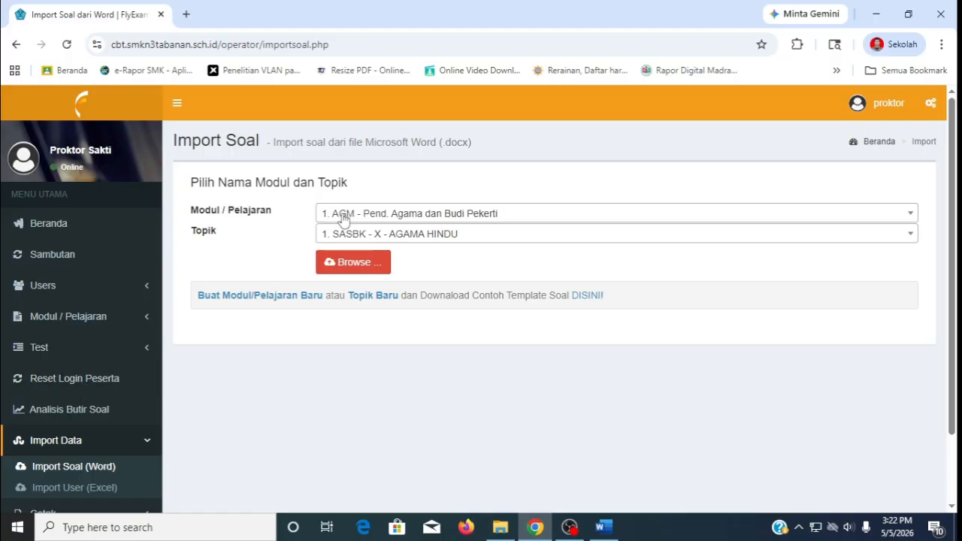
click(345, 218)
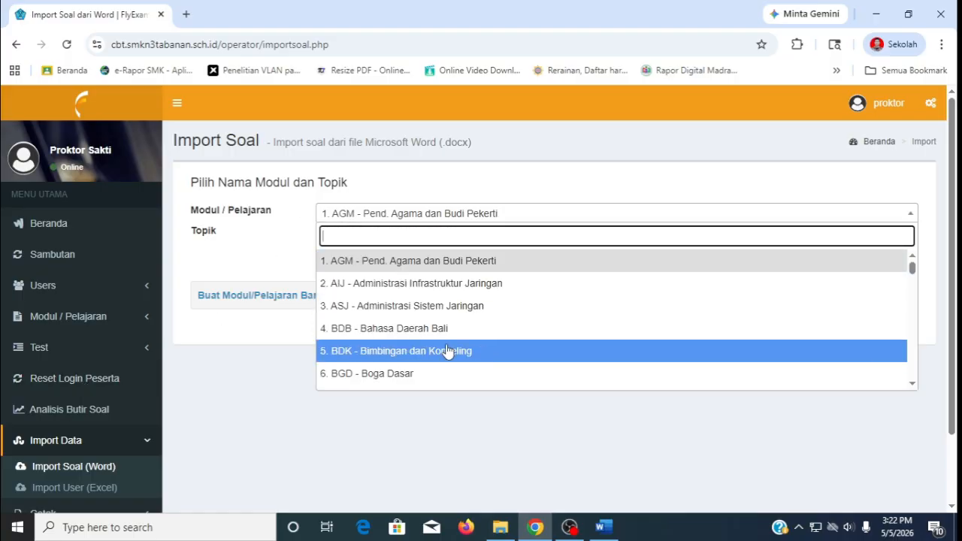
scroll(447, 351, down, 1)
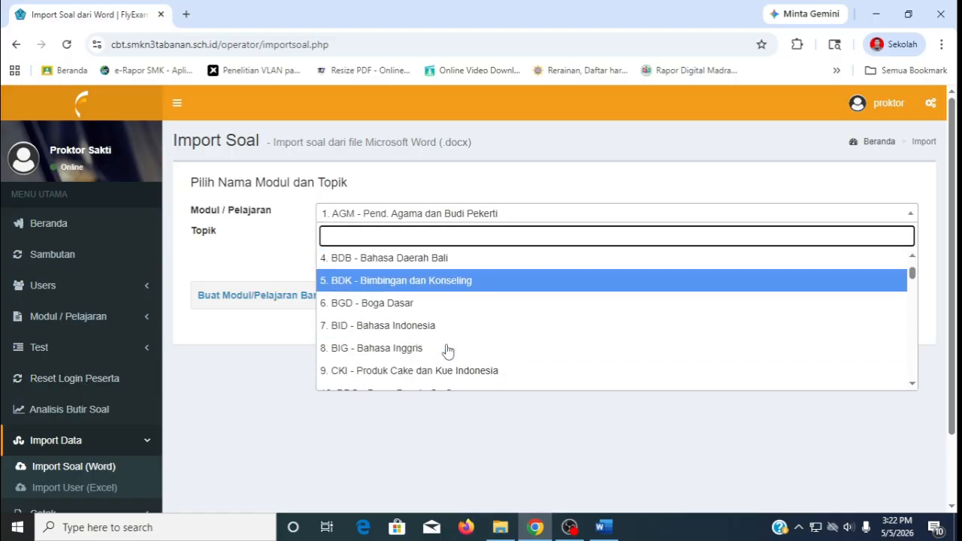
click(406, 330)
click(410, 236)
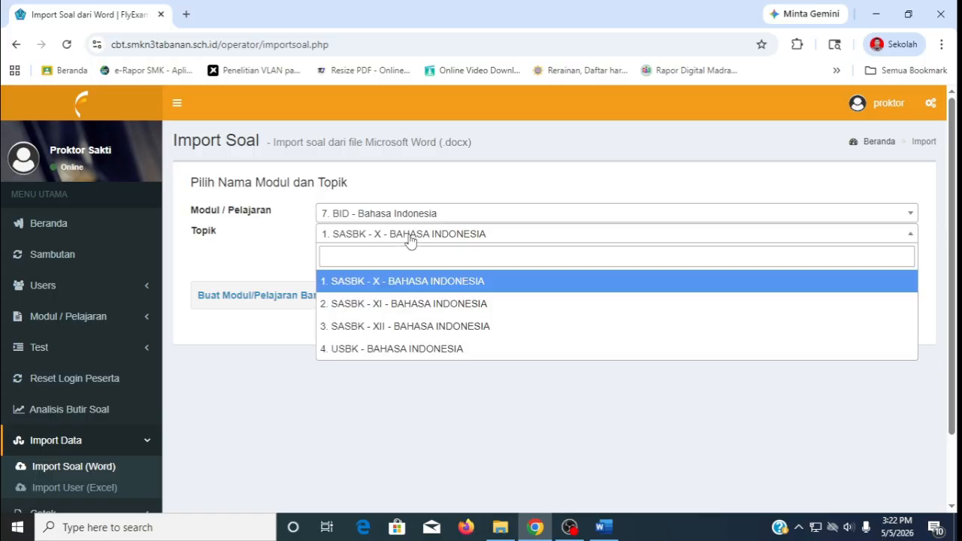
click(448, 283)
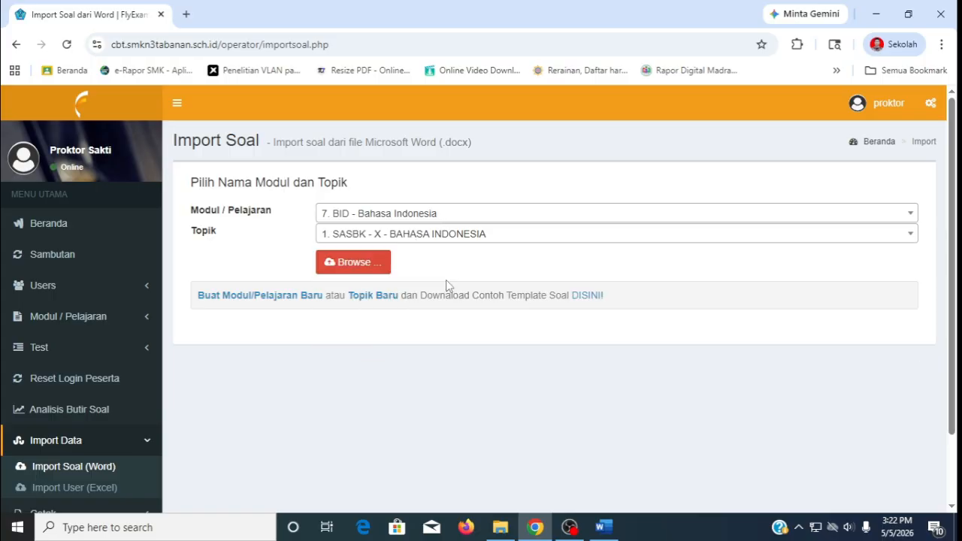
Import the questions from OK - X SAS GENAP -BHS INDONESIA.docx in Downloads and close the import dialog
click(367, 265)
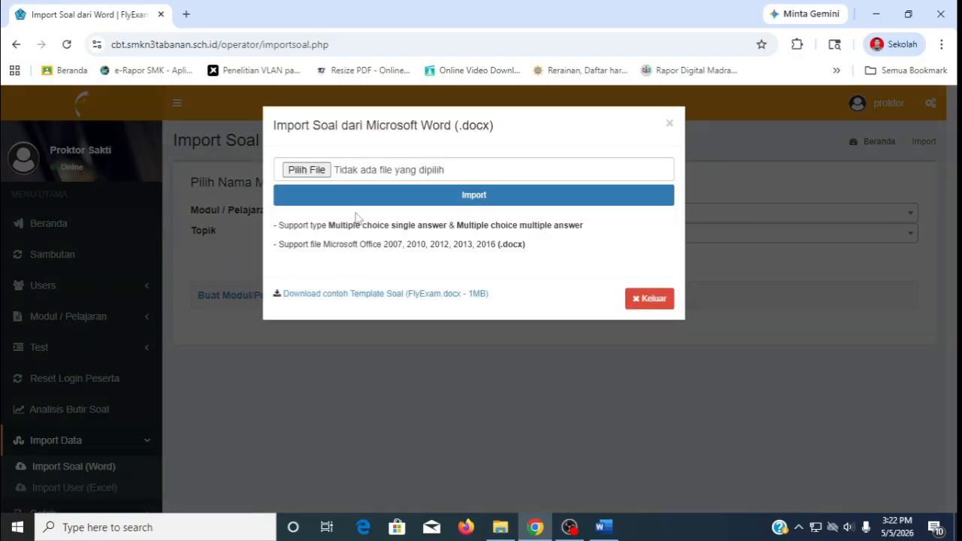
click(319, 171)
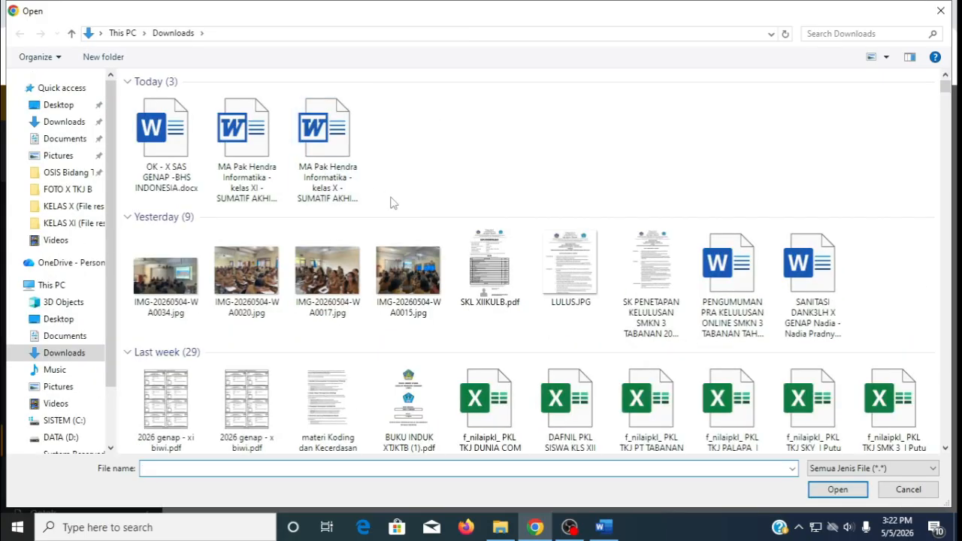
click(171, 171)
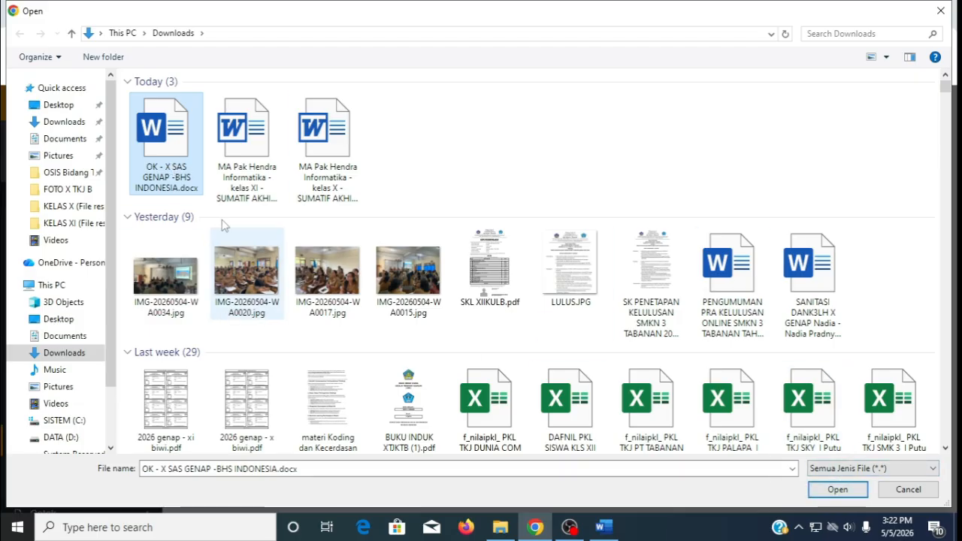
click(218, 174)
click(171, 152)
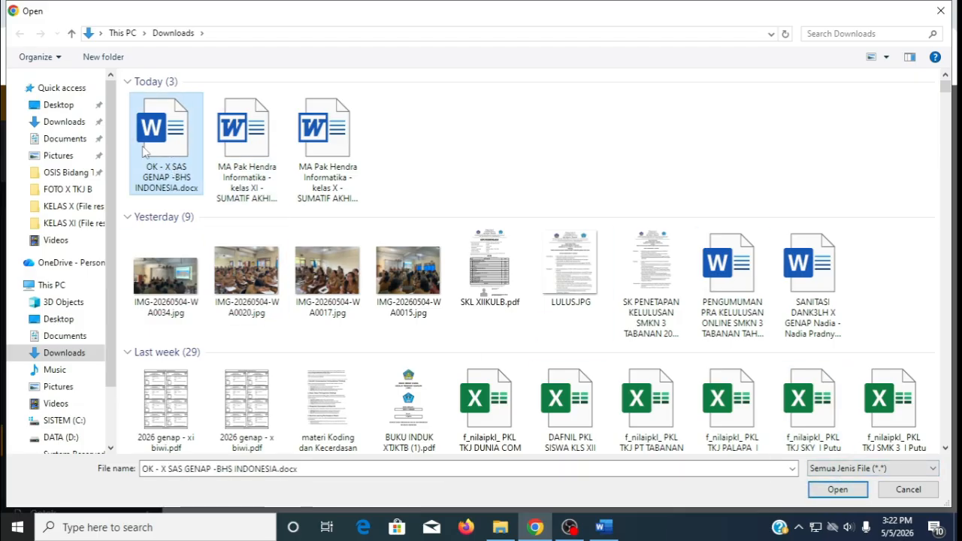
drag(112, 148, 140, 97)
click(837, 489)
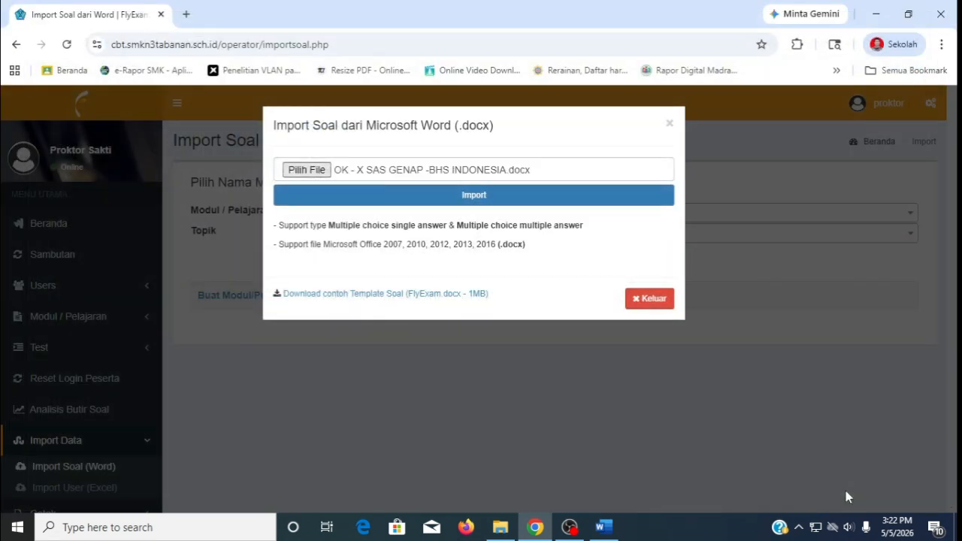
click(460, 197)
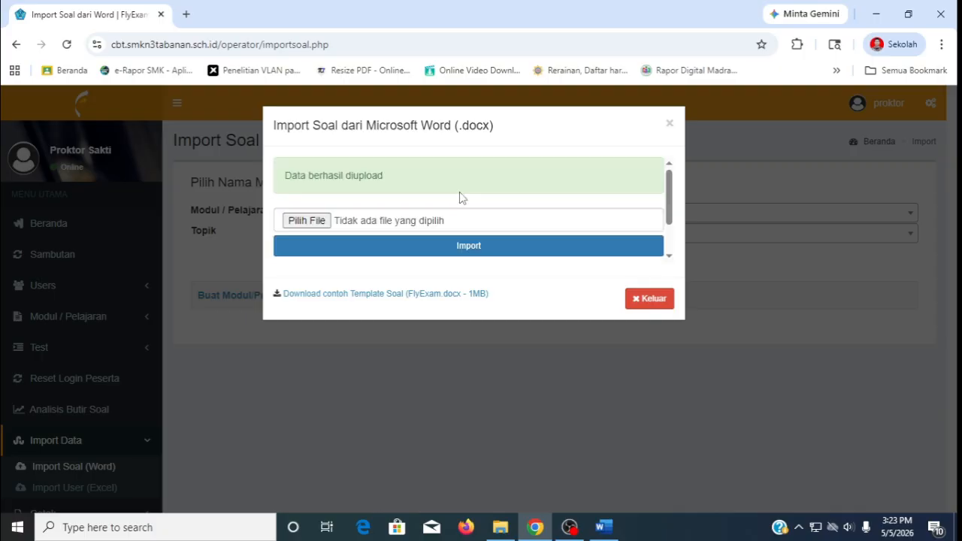
click(650, 301)
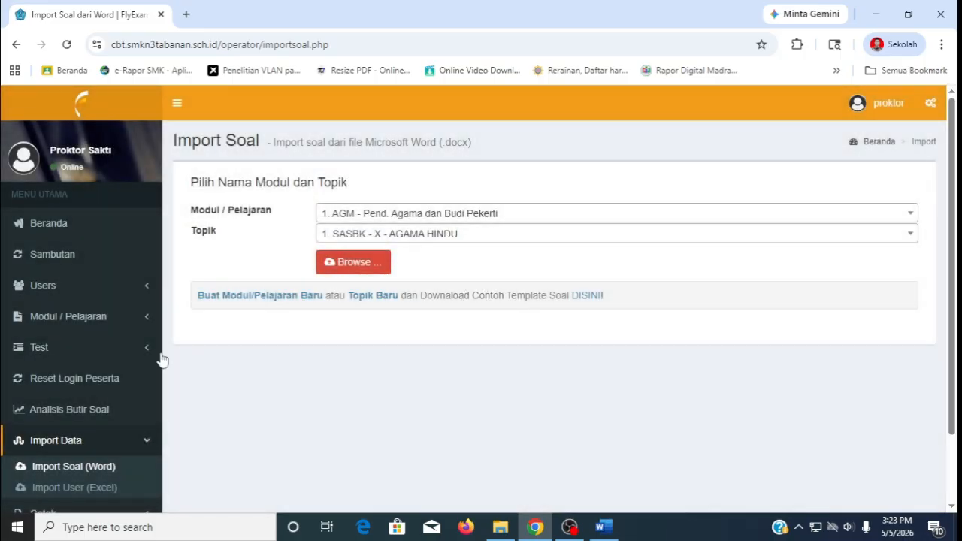
Open the question list for module BID - Bahasa Indonesia and topic SASBK - X - BAHASA INDONESIA
scroll(83, 393, down, 1)
scroll(82, 393, down, 1)
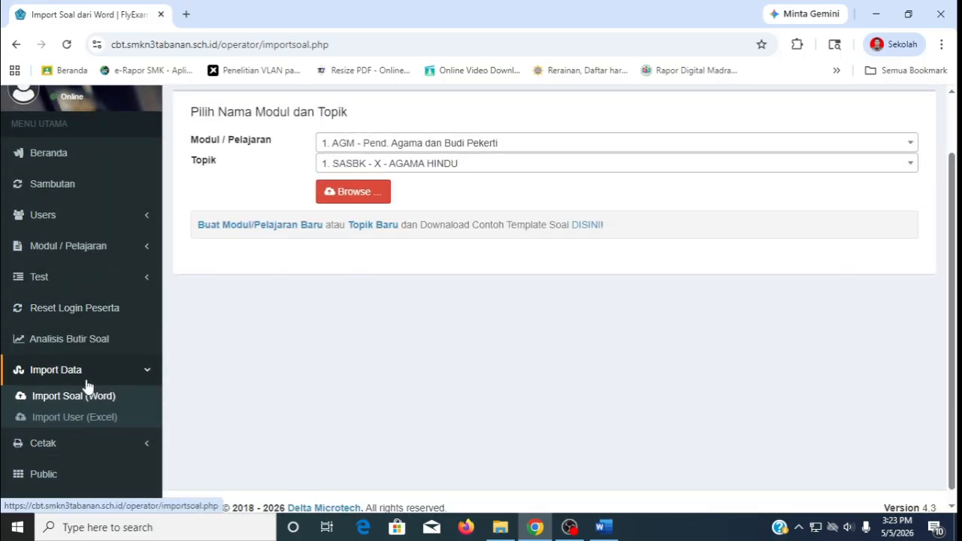
click(105, 253)
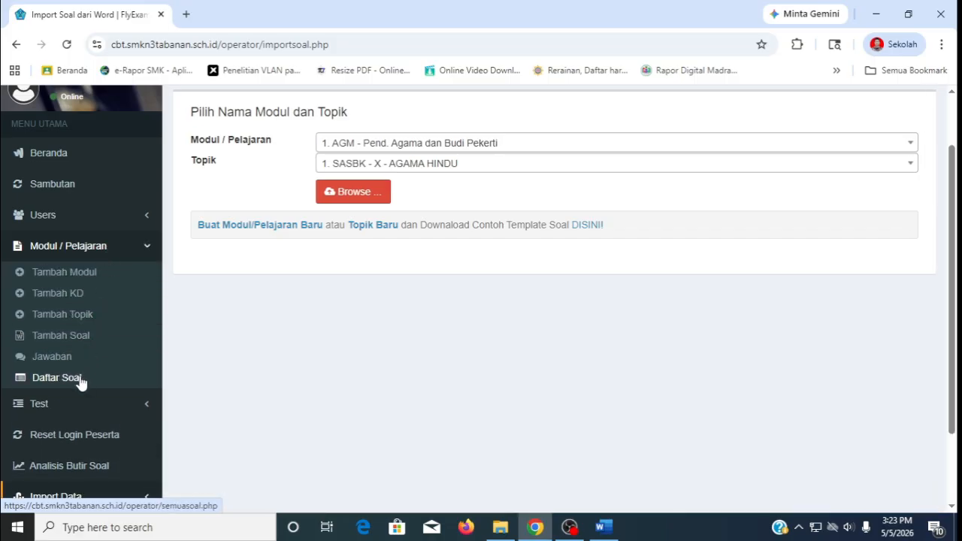
click(79, 380)
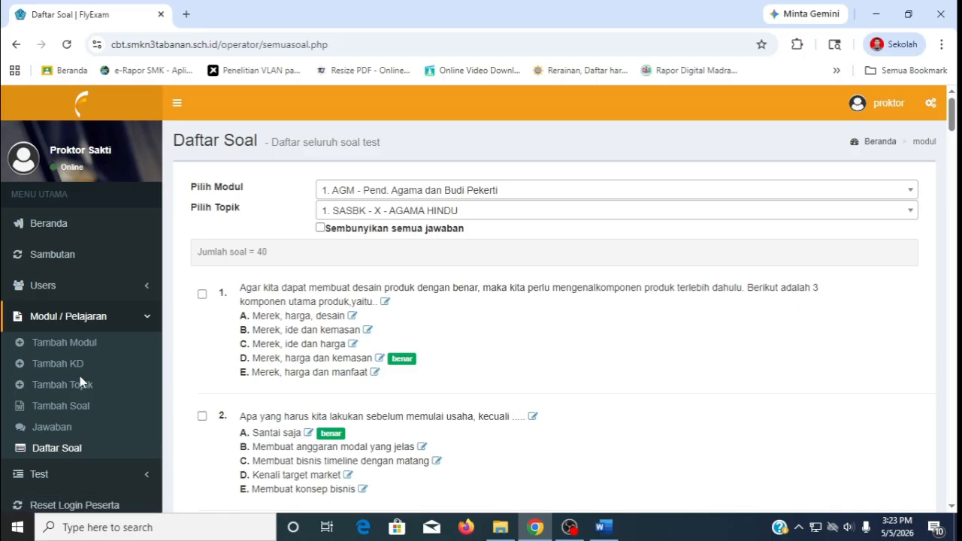
click(369, 195)
scroll(427, 325, down, 1)
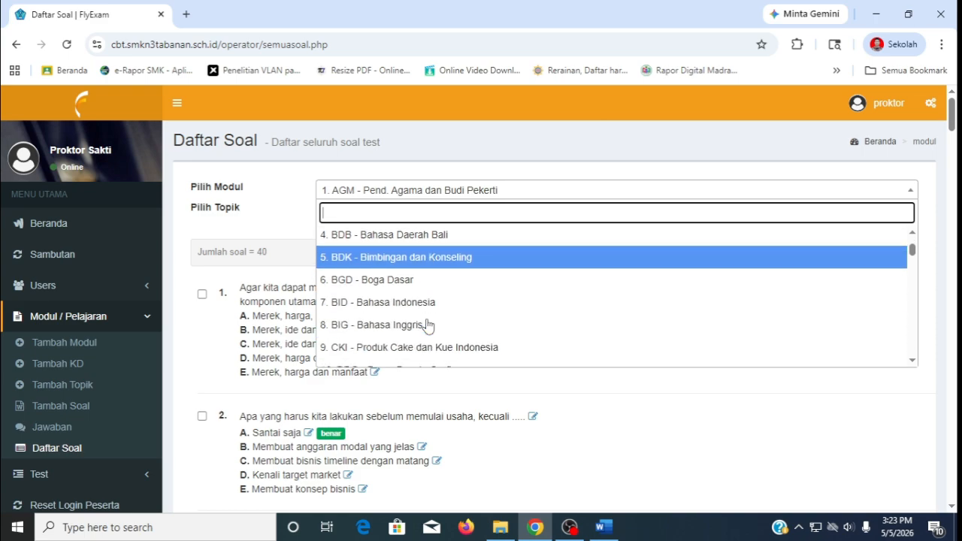
click(397, 303)
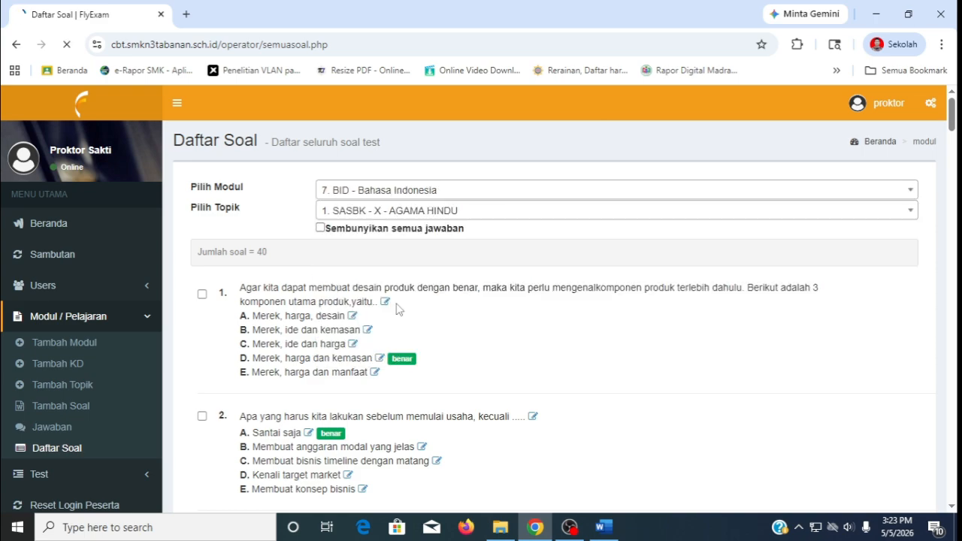
click(399, 217)
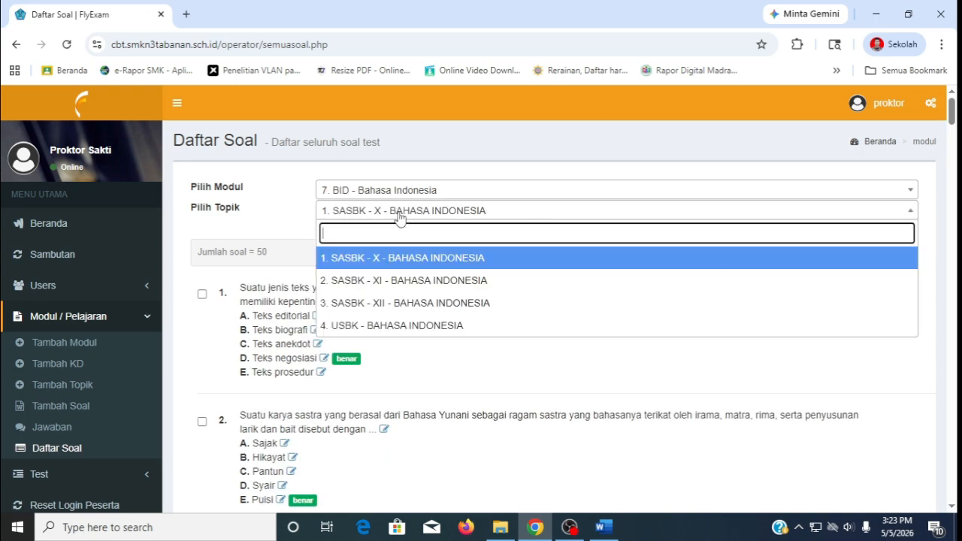
click(404, 263)
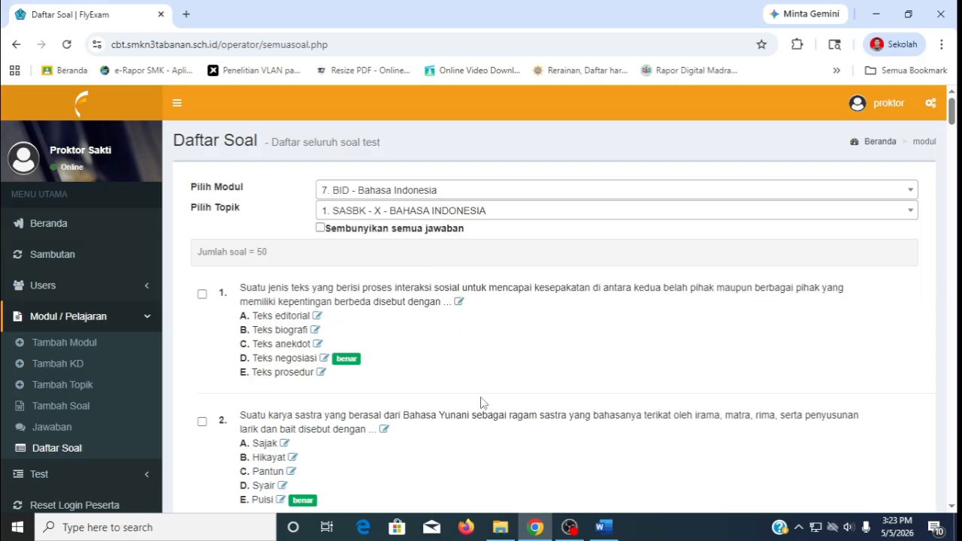
Examine the text, answer options and marked correct answers of the first imported questions
scroll(485, 410, down, 2)
scroll(487, 412, down, 4)
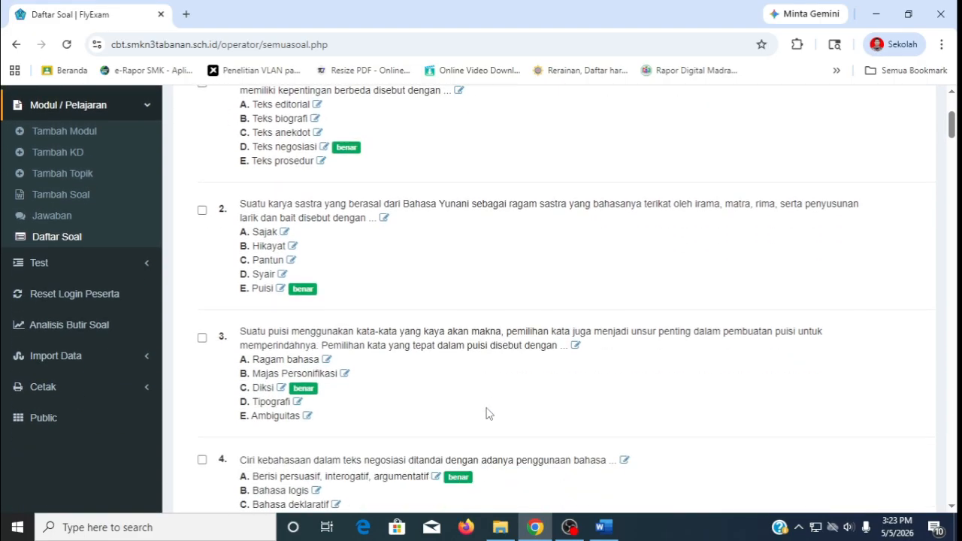
scroll(486, 414, down, 2)
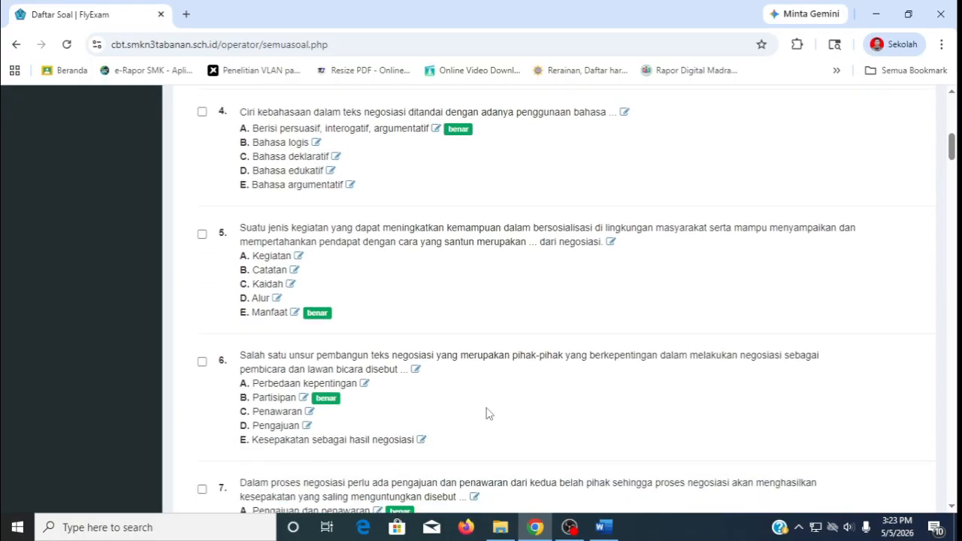
scroll(486, 413, up, 6)
scroll(485, 414, down, 1)
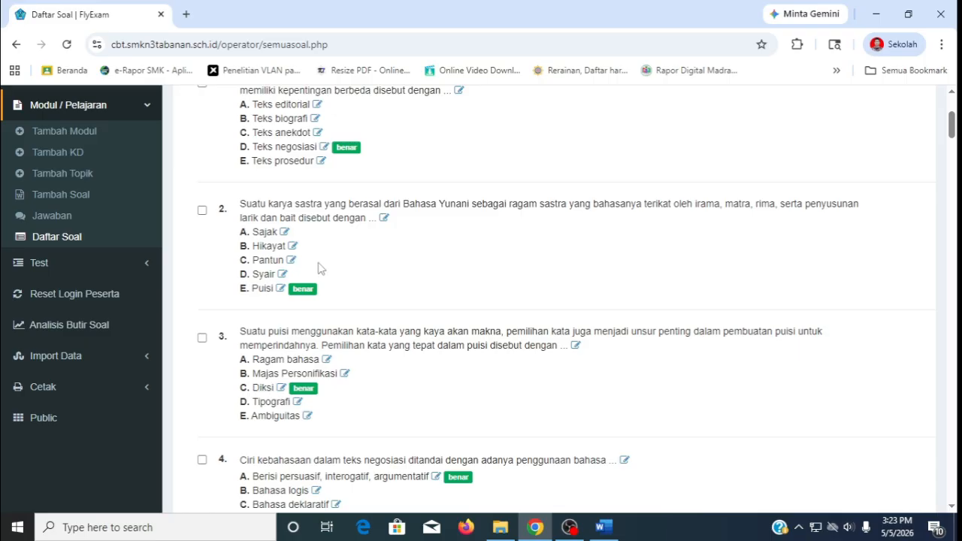
scroll(353, 333, down, 2)
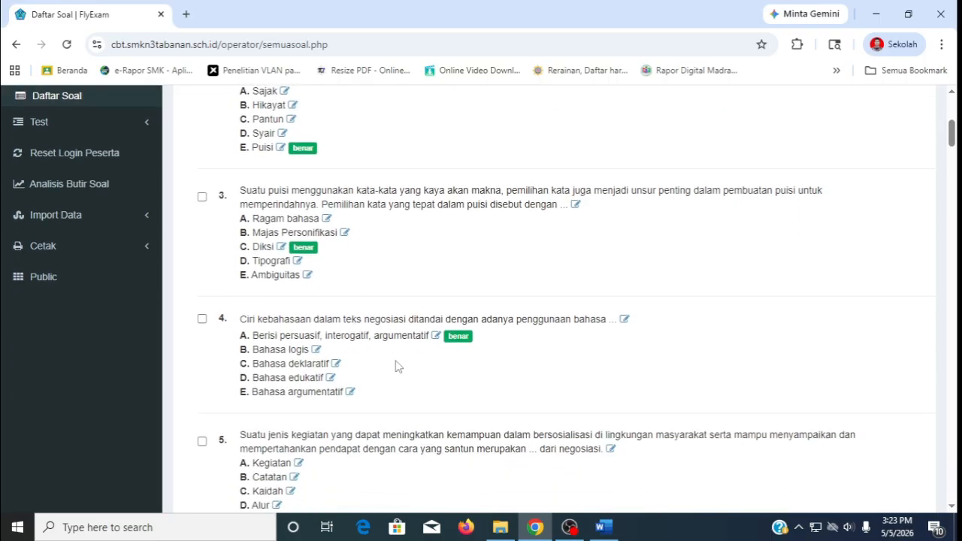
scroll(440, 406, up, 5)
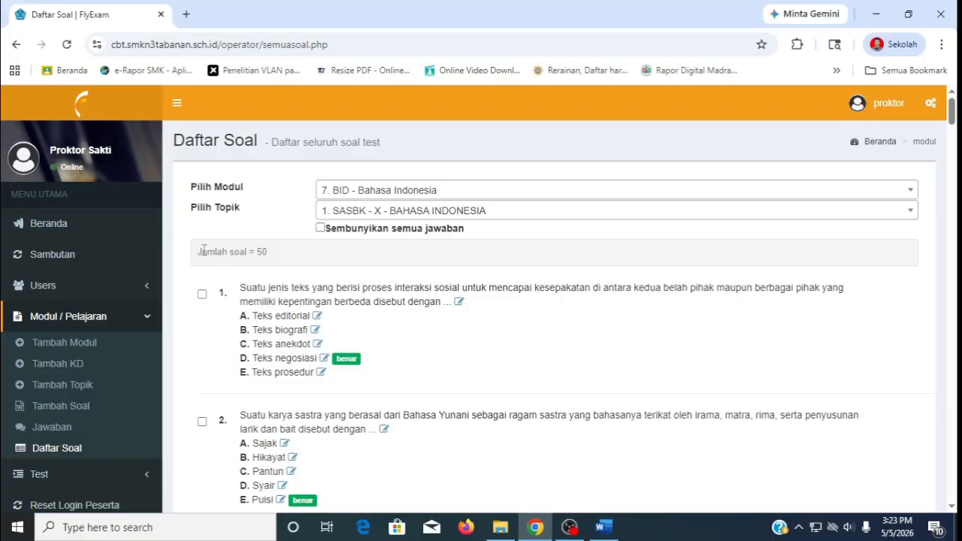
Check the total number of questions and look through the list down to its last questions
drag(203, 250, 269, 250)
click(409, 408)
scroll(414, 409, down, 20)
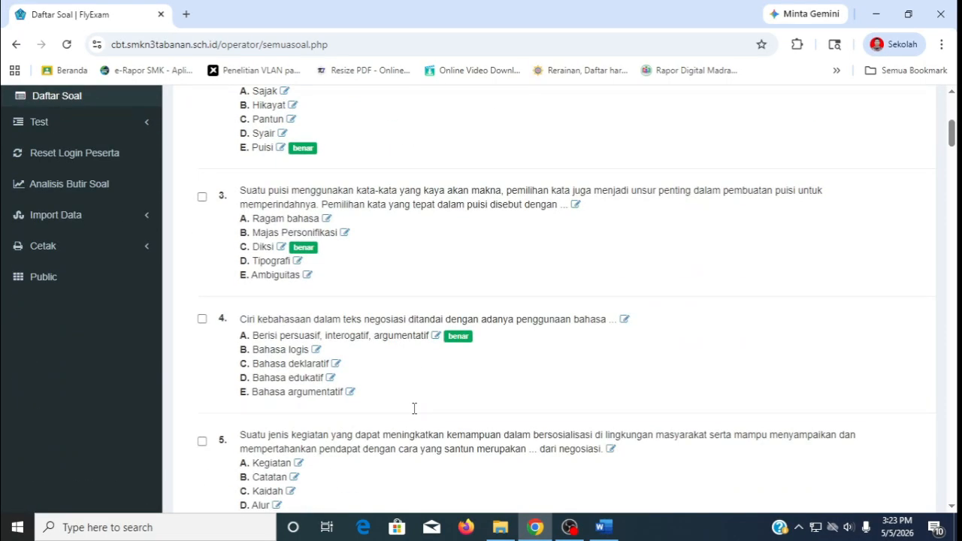
scroll(423, 419, down, 20)
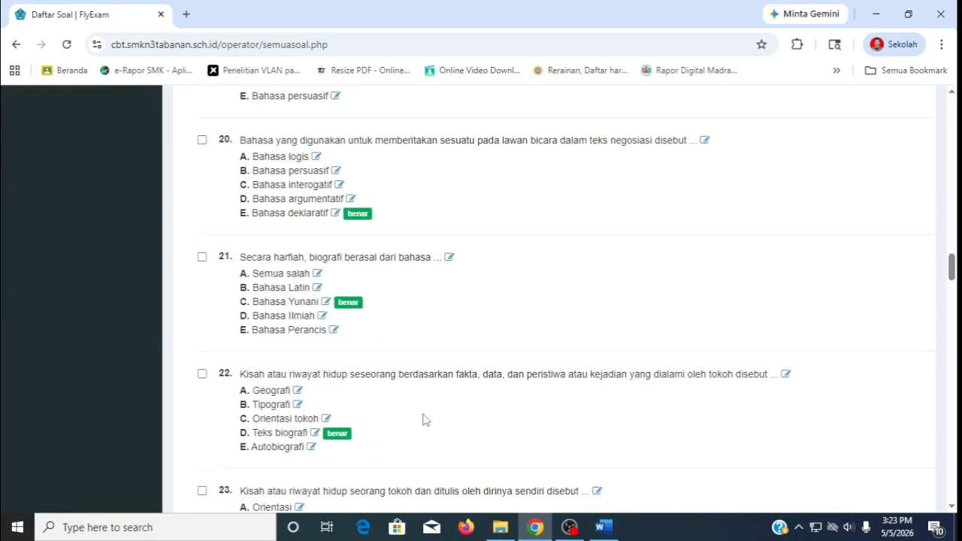
scroll(426, 420, down, 14)
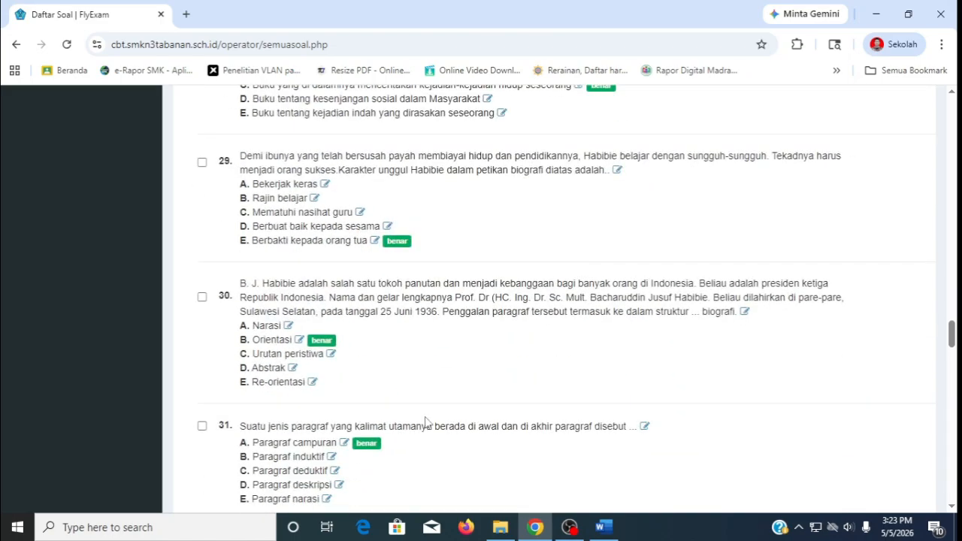
scroll(430, 427, down, 14)
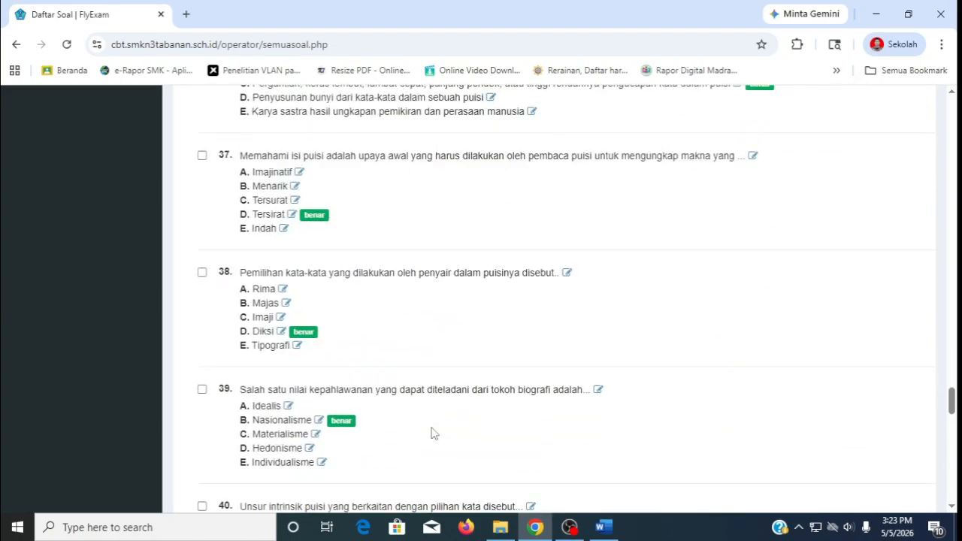
scroll(437, 437, down, 10)
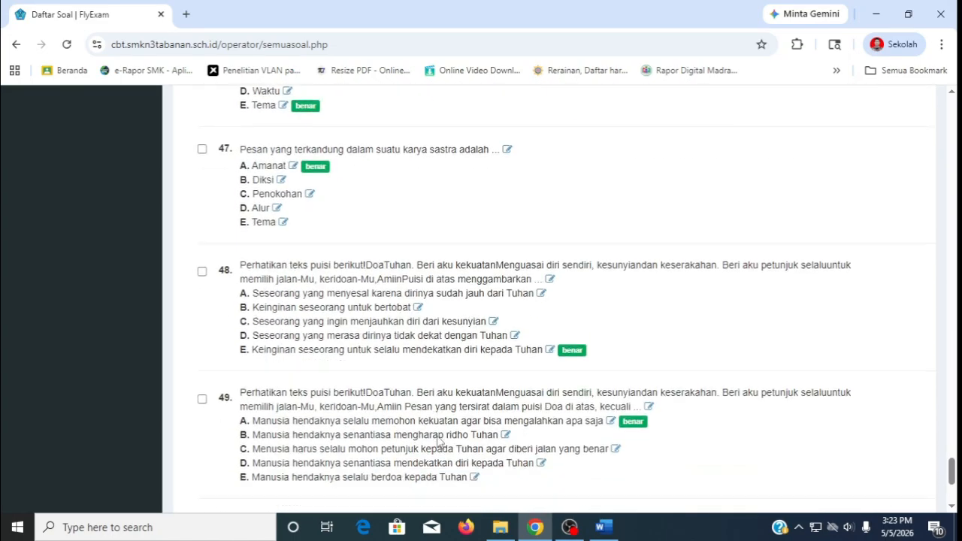
drag(953, 483, 949, 103)
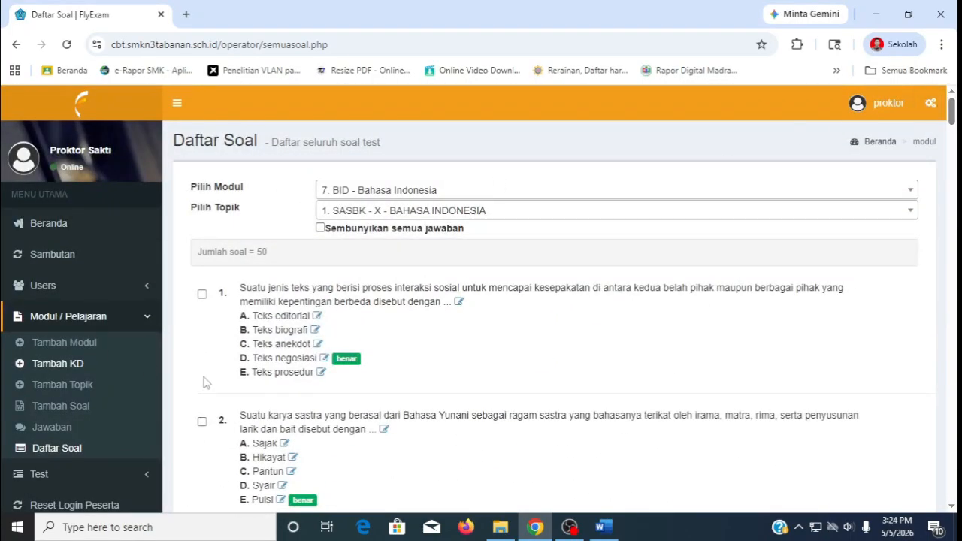